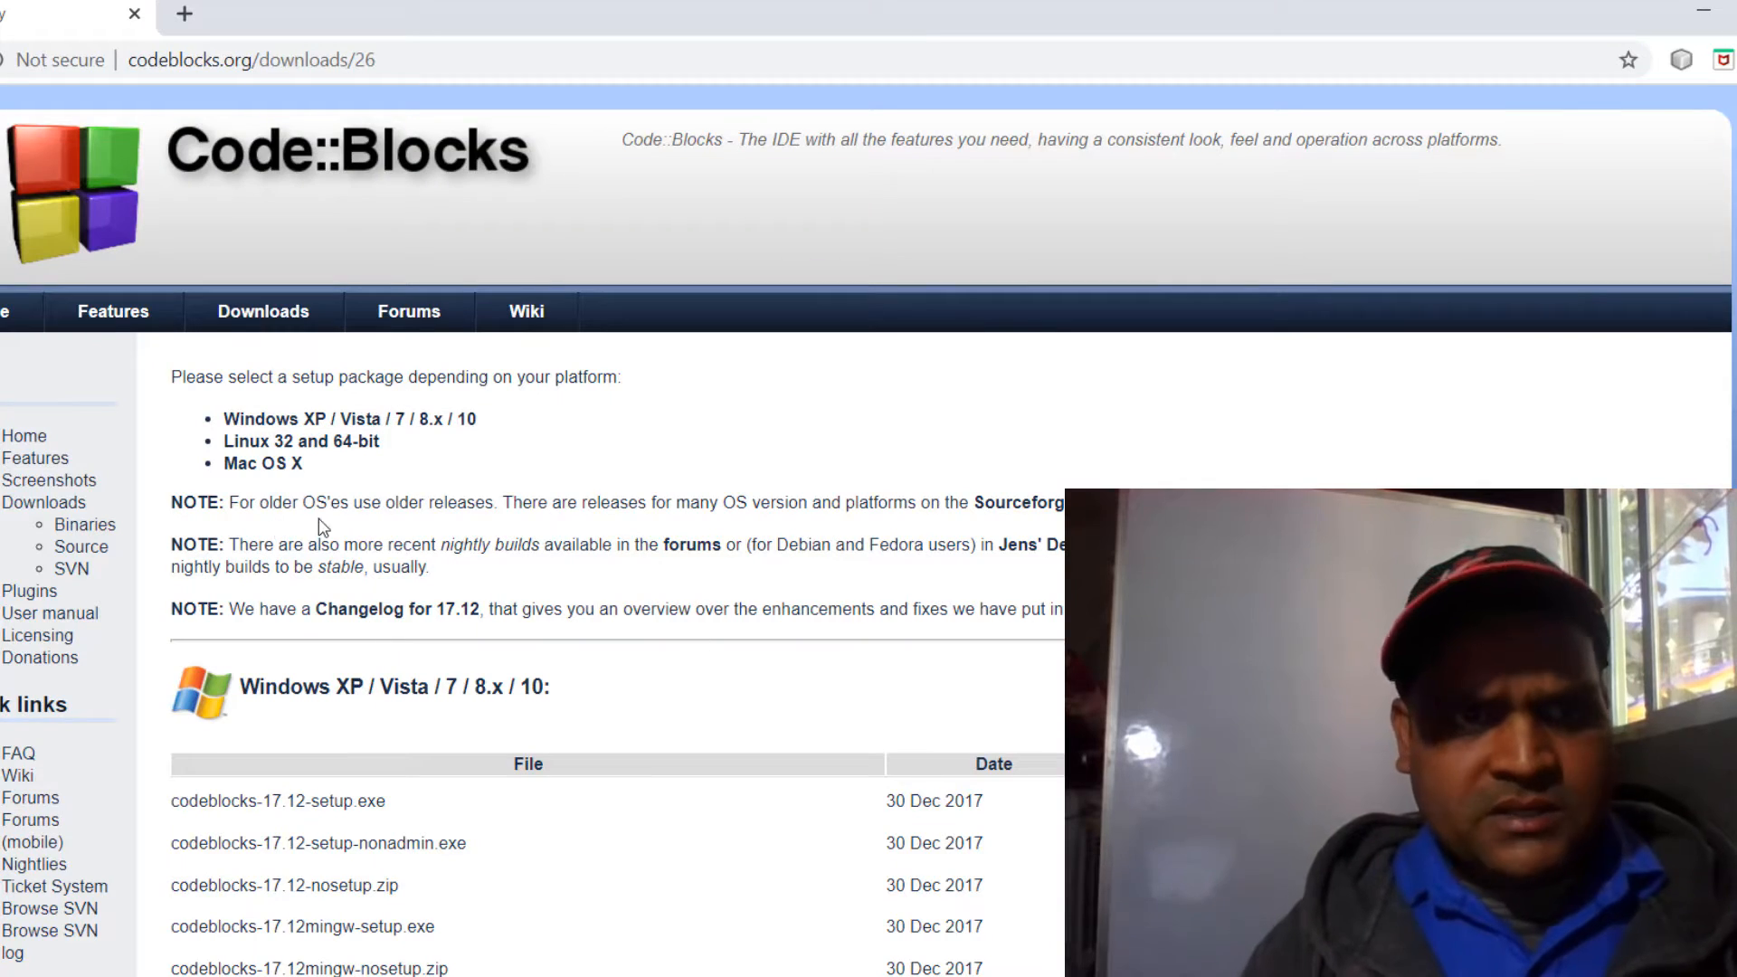
# Step: Go to codeblocks.org/downloads and open the binary release download page
pyautogui.click(405, 62)
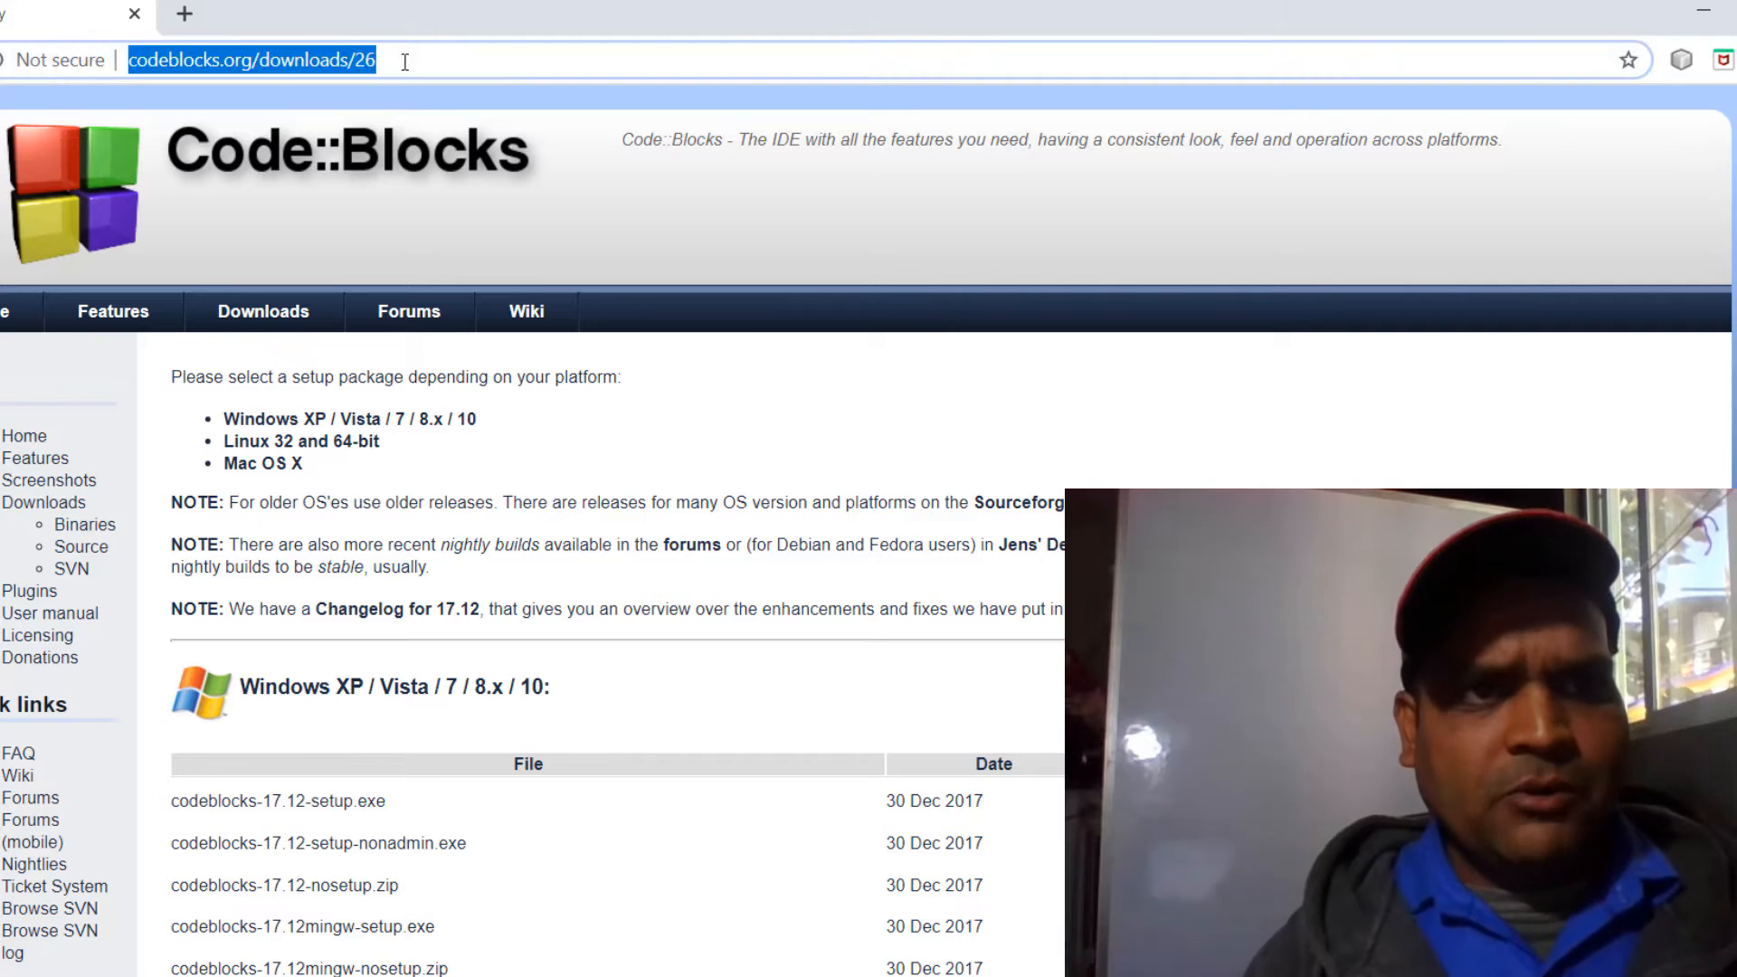
pyautogui.click(406, 61)
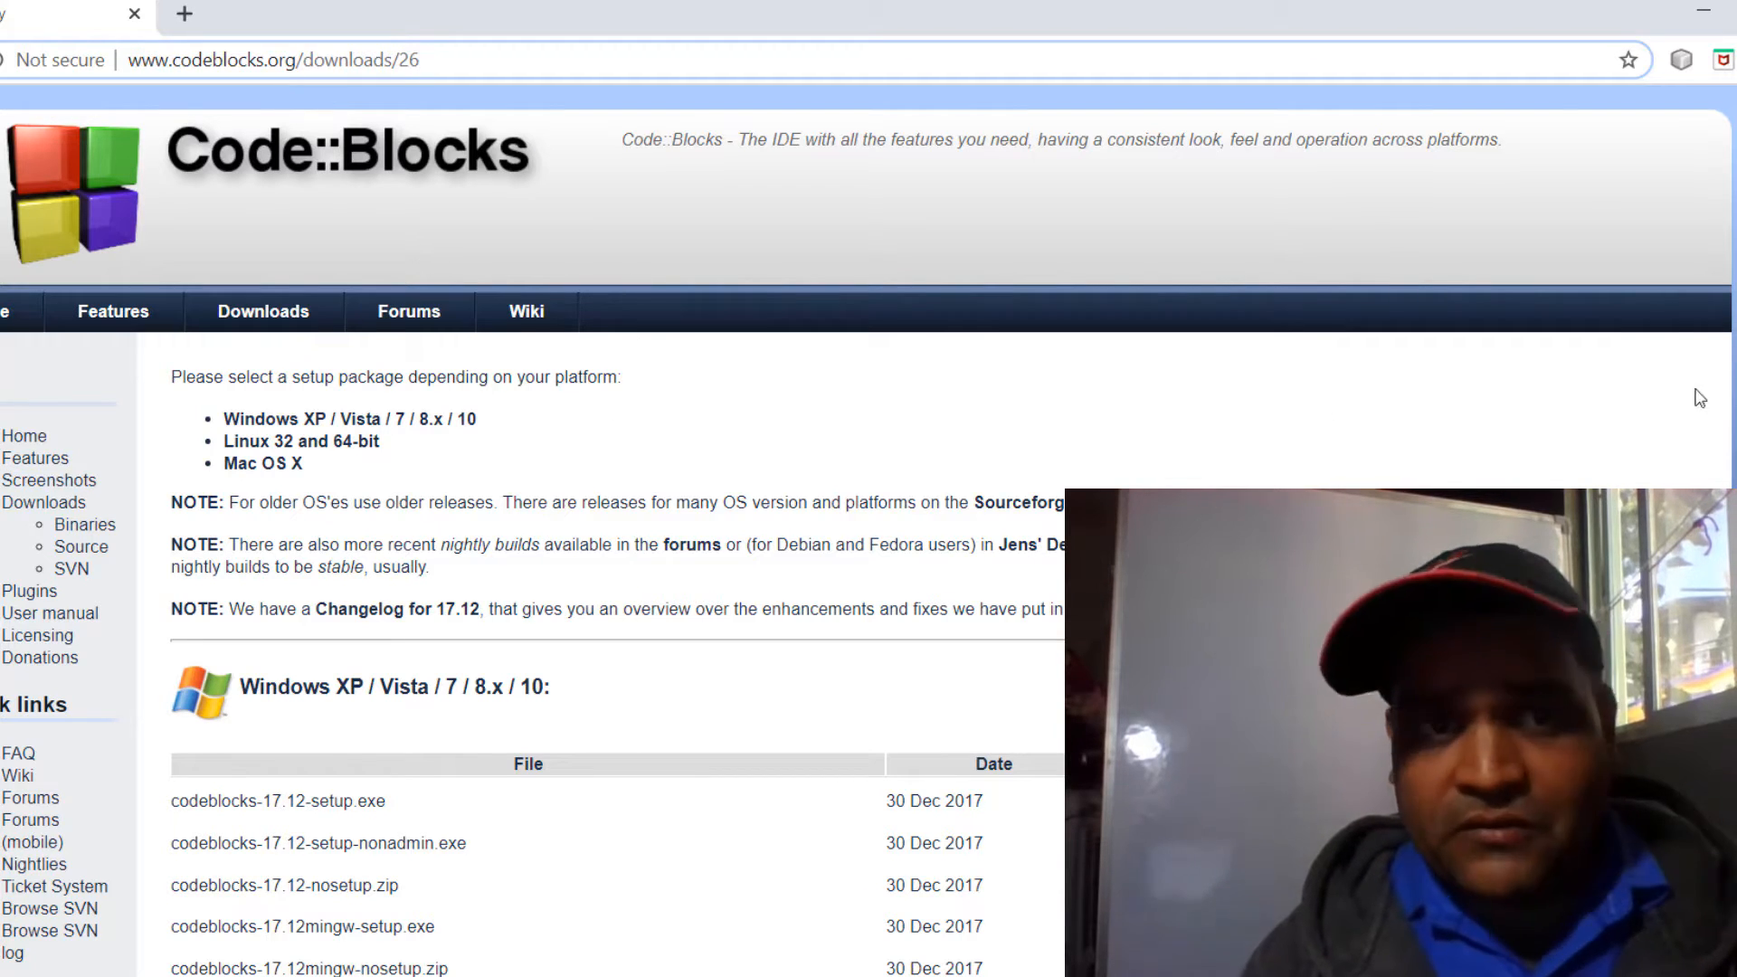
pyautogui.press('Escape')
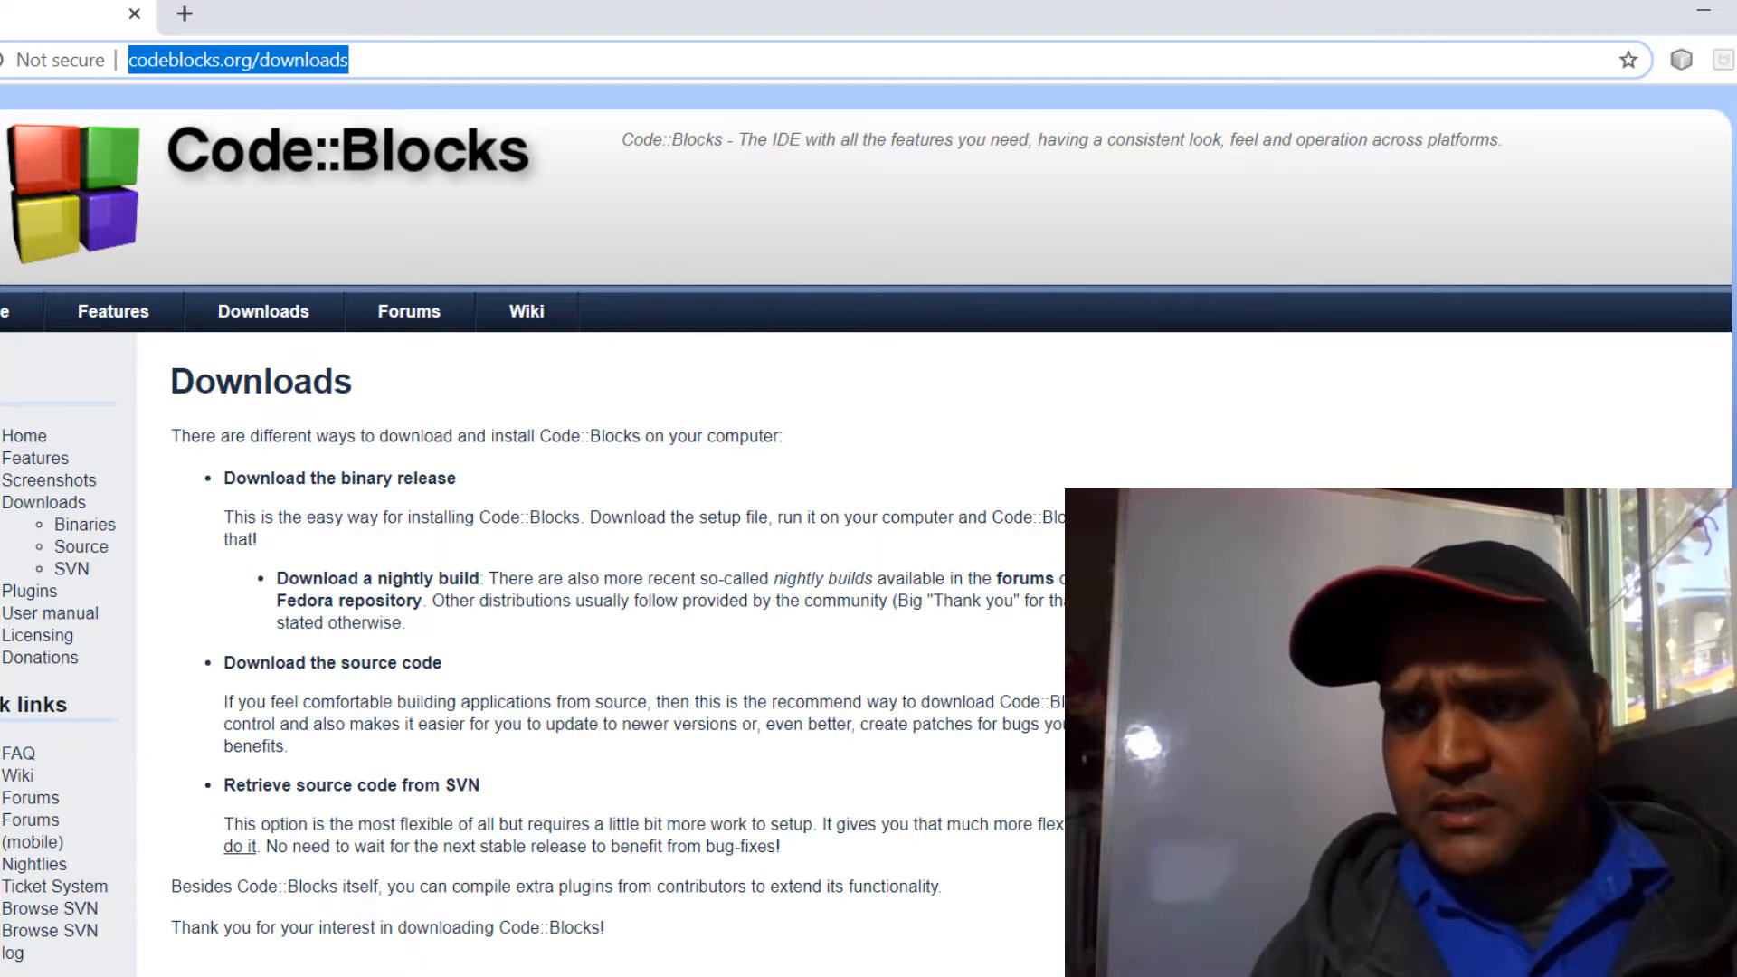
pyautogui.click(868, 534)
pyautogui.scroll(-1, 868, 534)
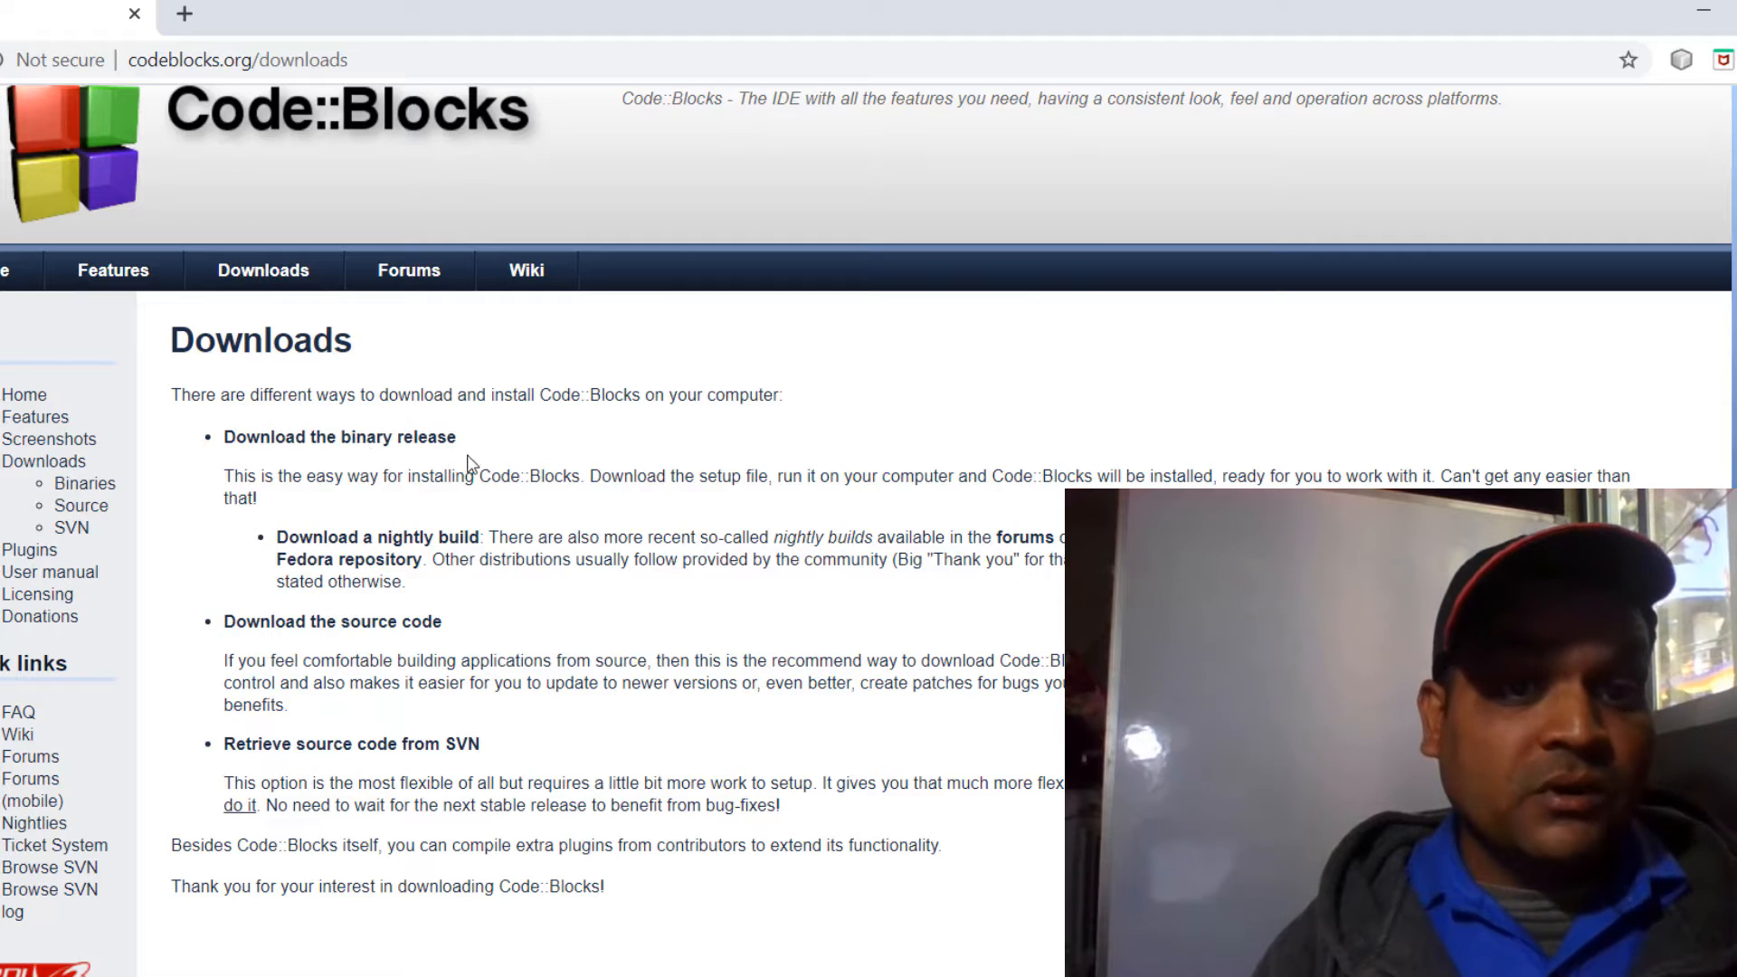
pyautogui.click(401, 442)
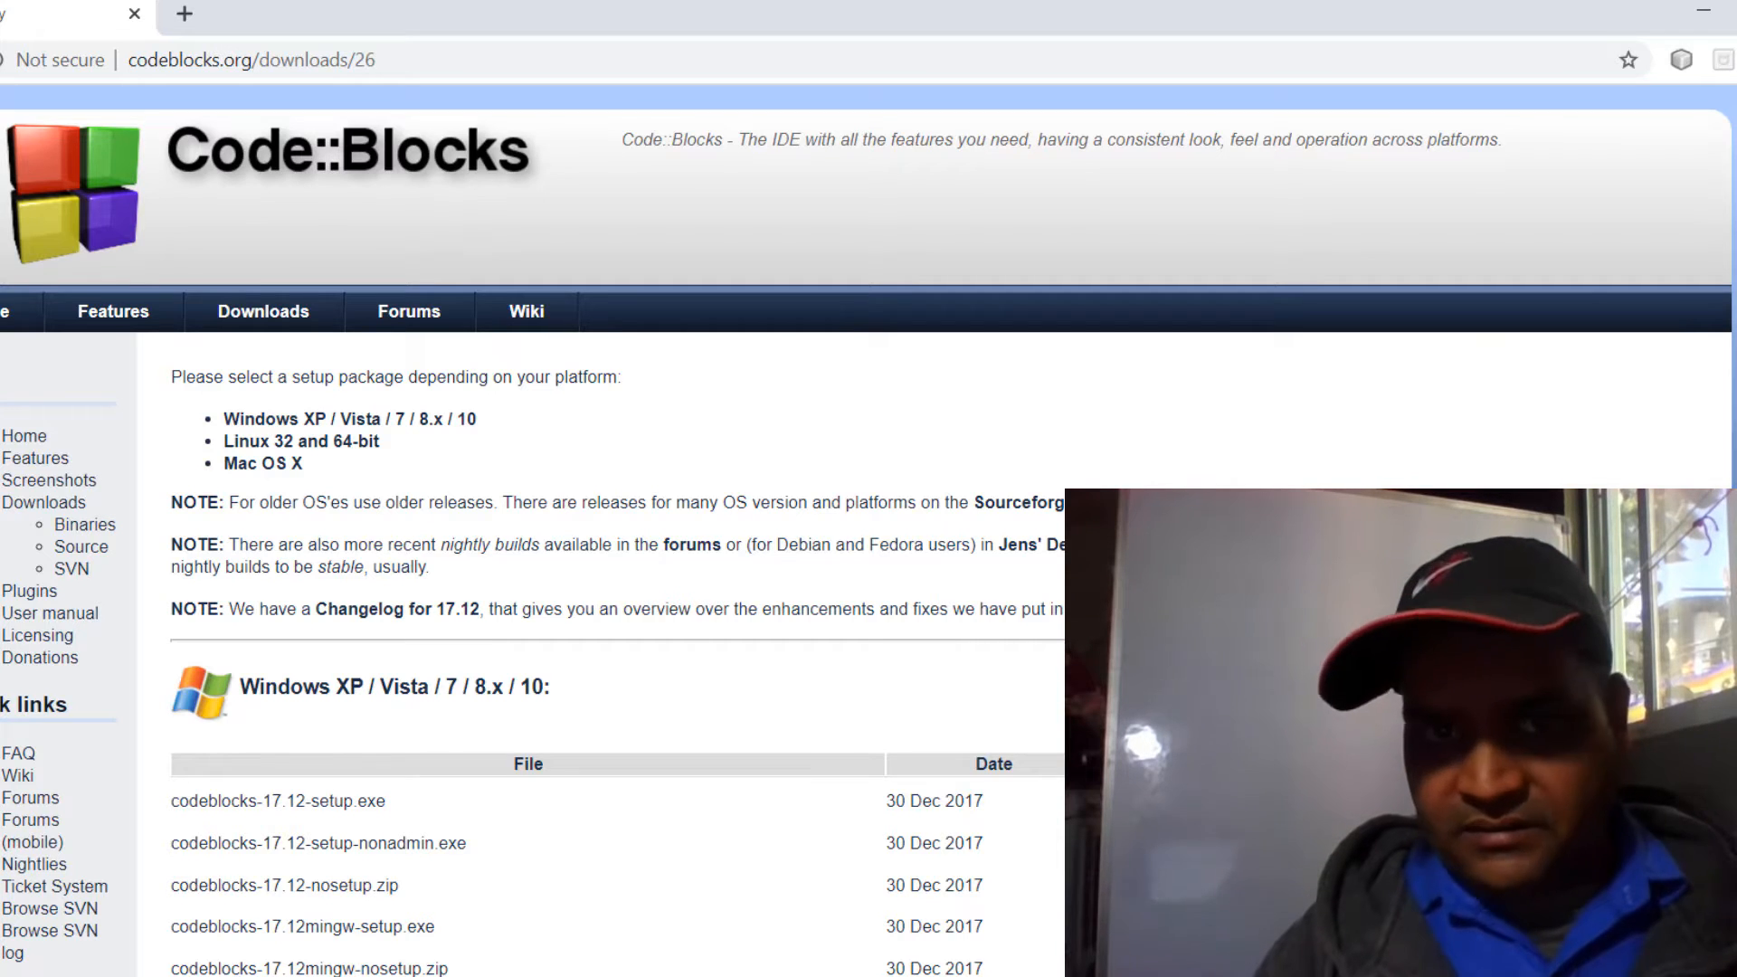
# Step: Examine the setup packages listed for Windows, Linux and Mac OS X, focusing on codeblocks-17.12mingw-setup.exe
pyautogui.scroll(-2, 597, 543)
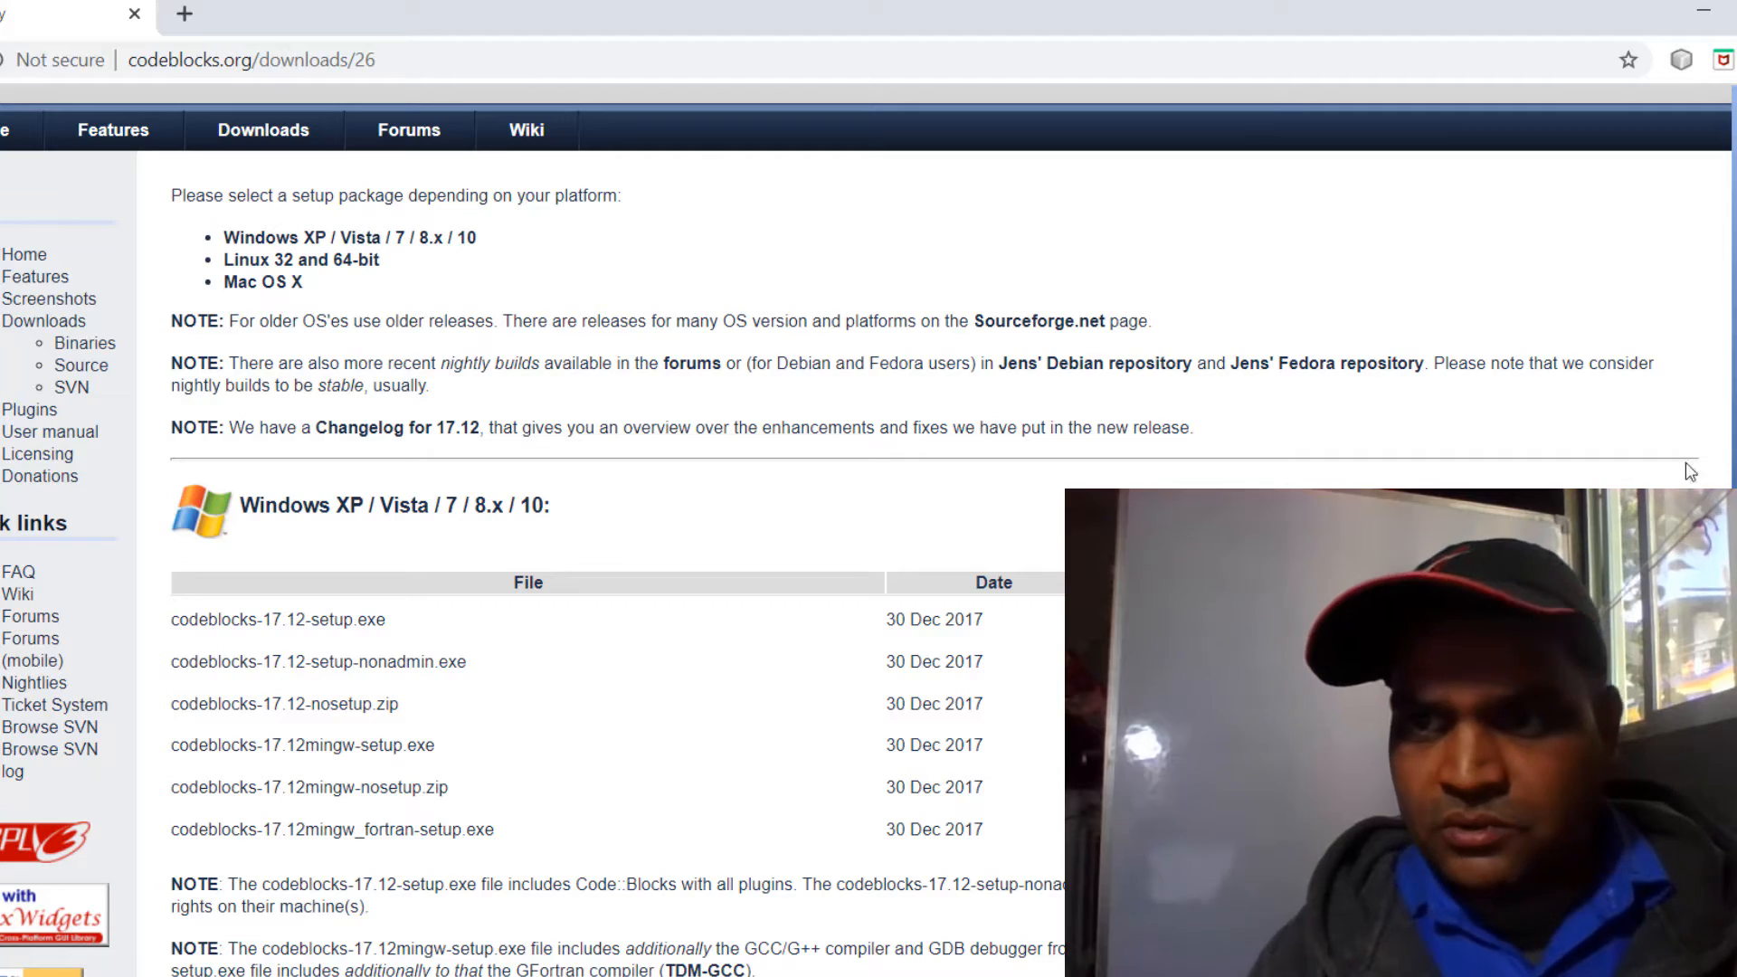
pyautogui.scroll(-1, 869, 530)
pyautogui.scroll(-6, 1063, 467)
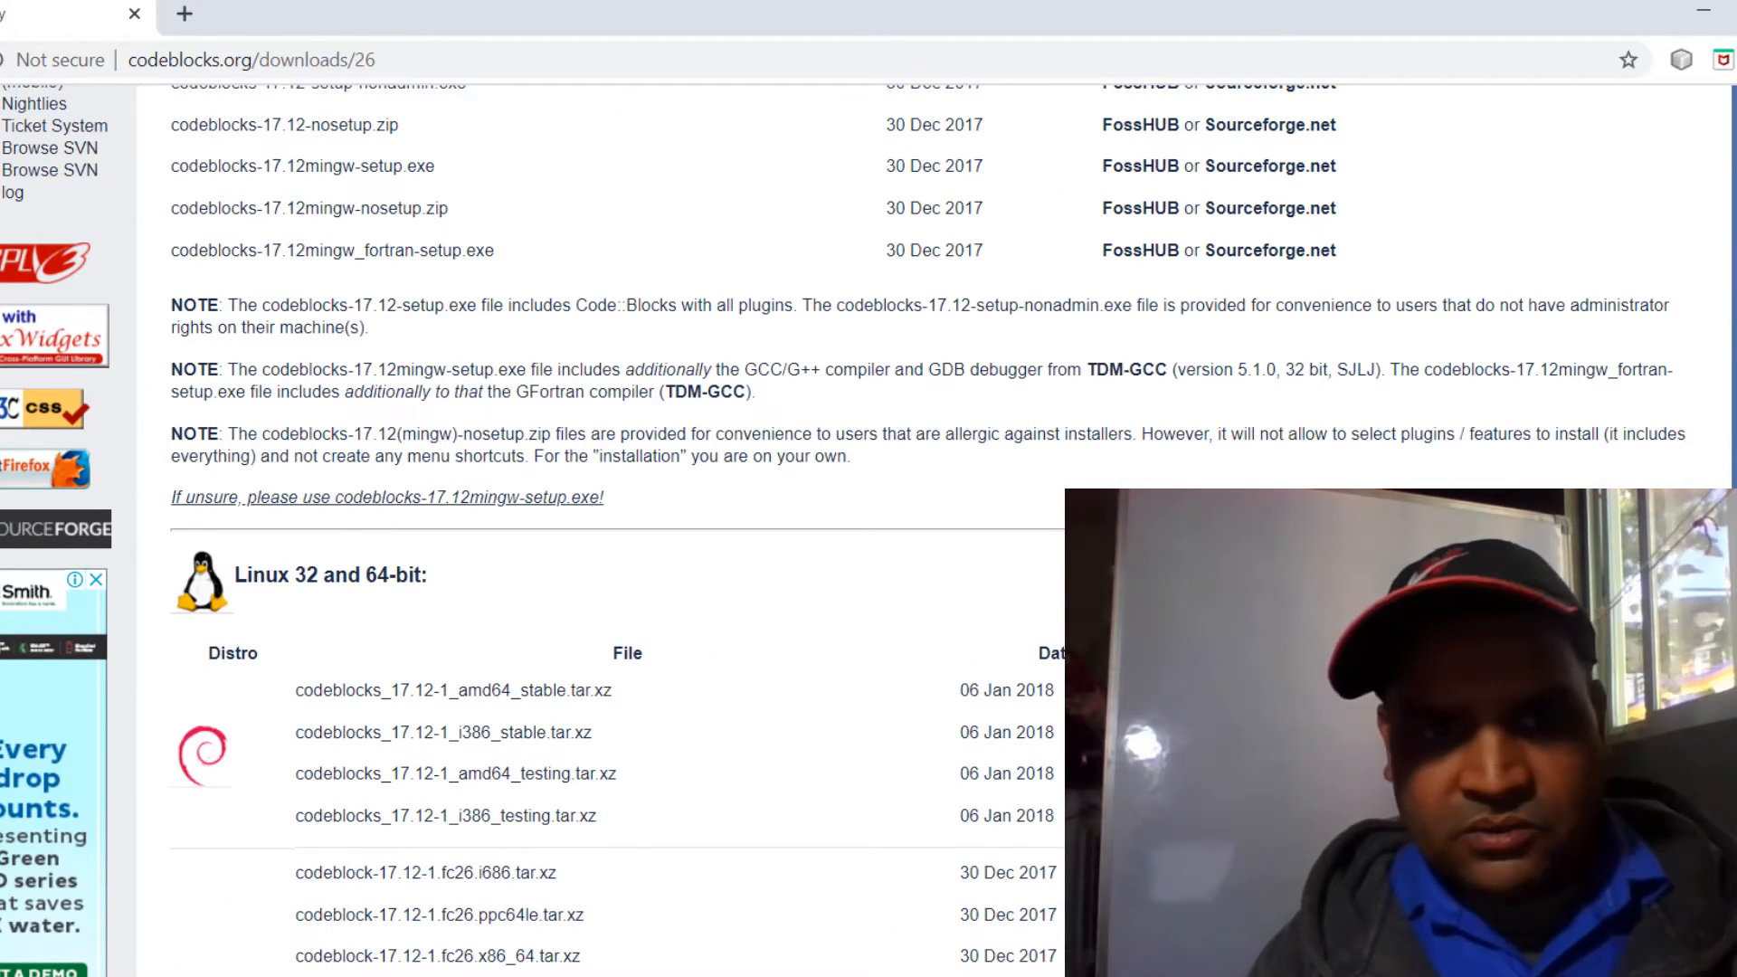
pyautogui.scroll(-10, 869, 530)
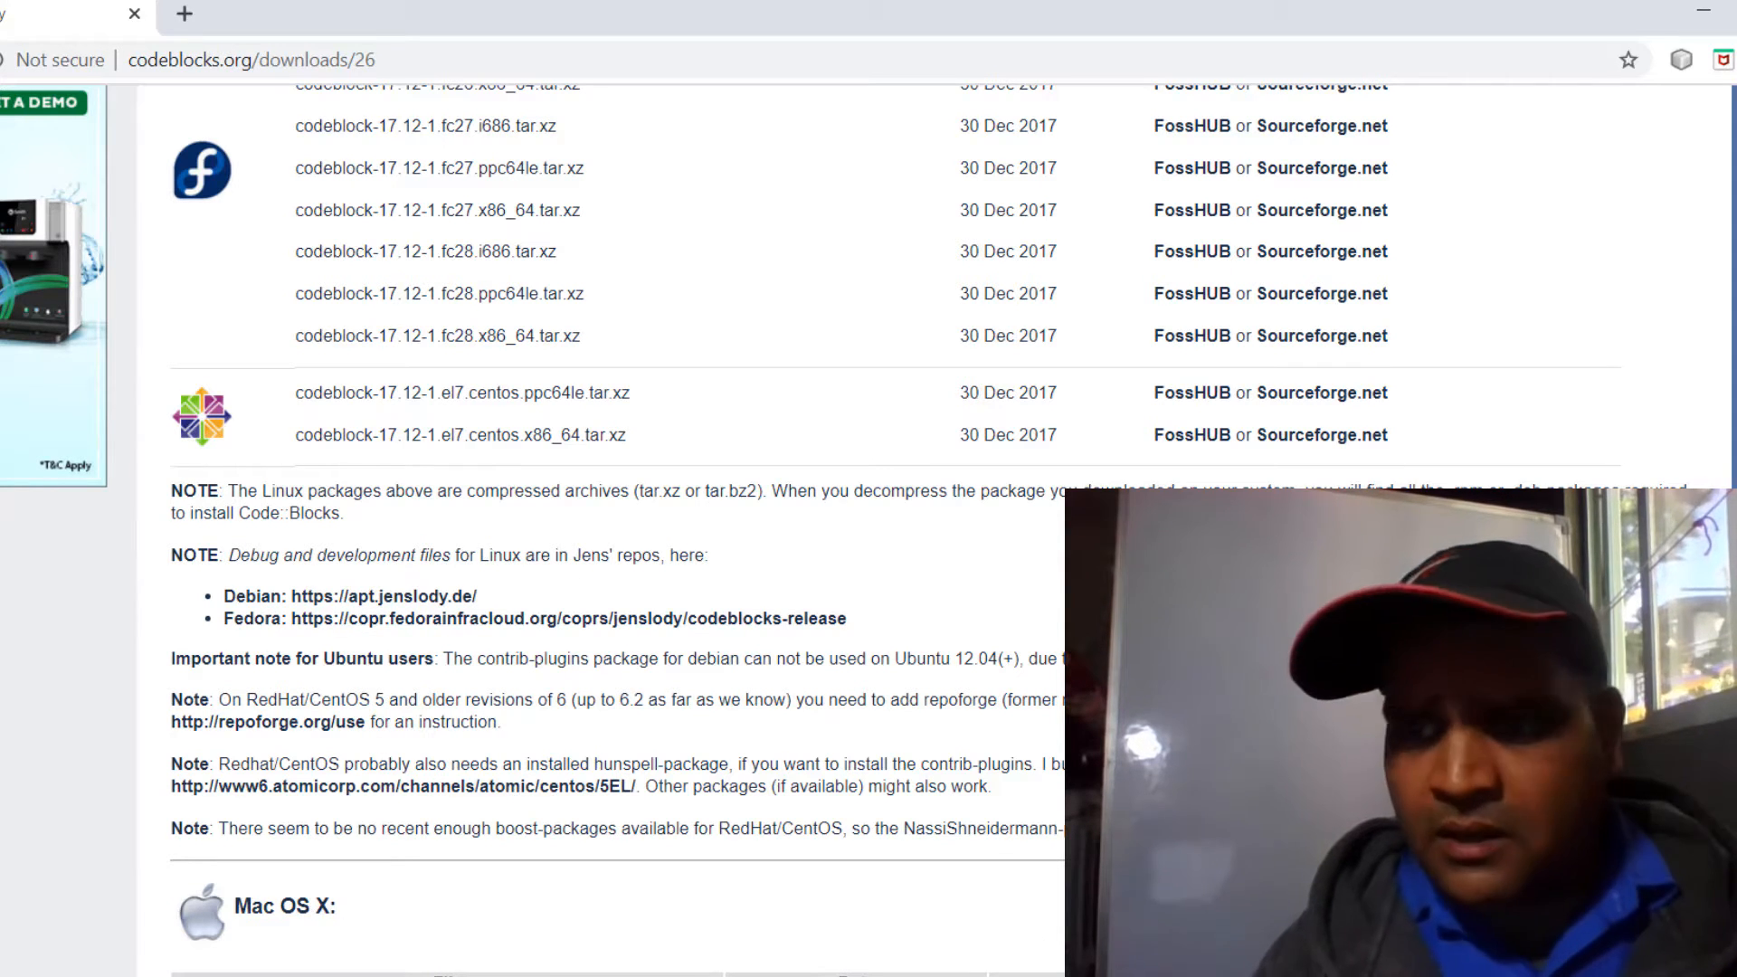
pyautogui.scroll(14, 868, 530)
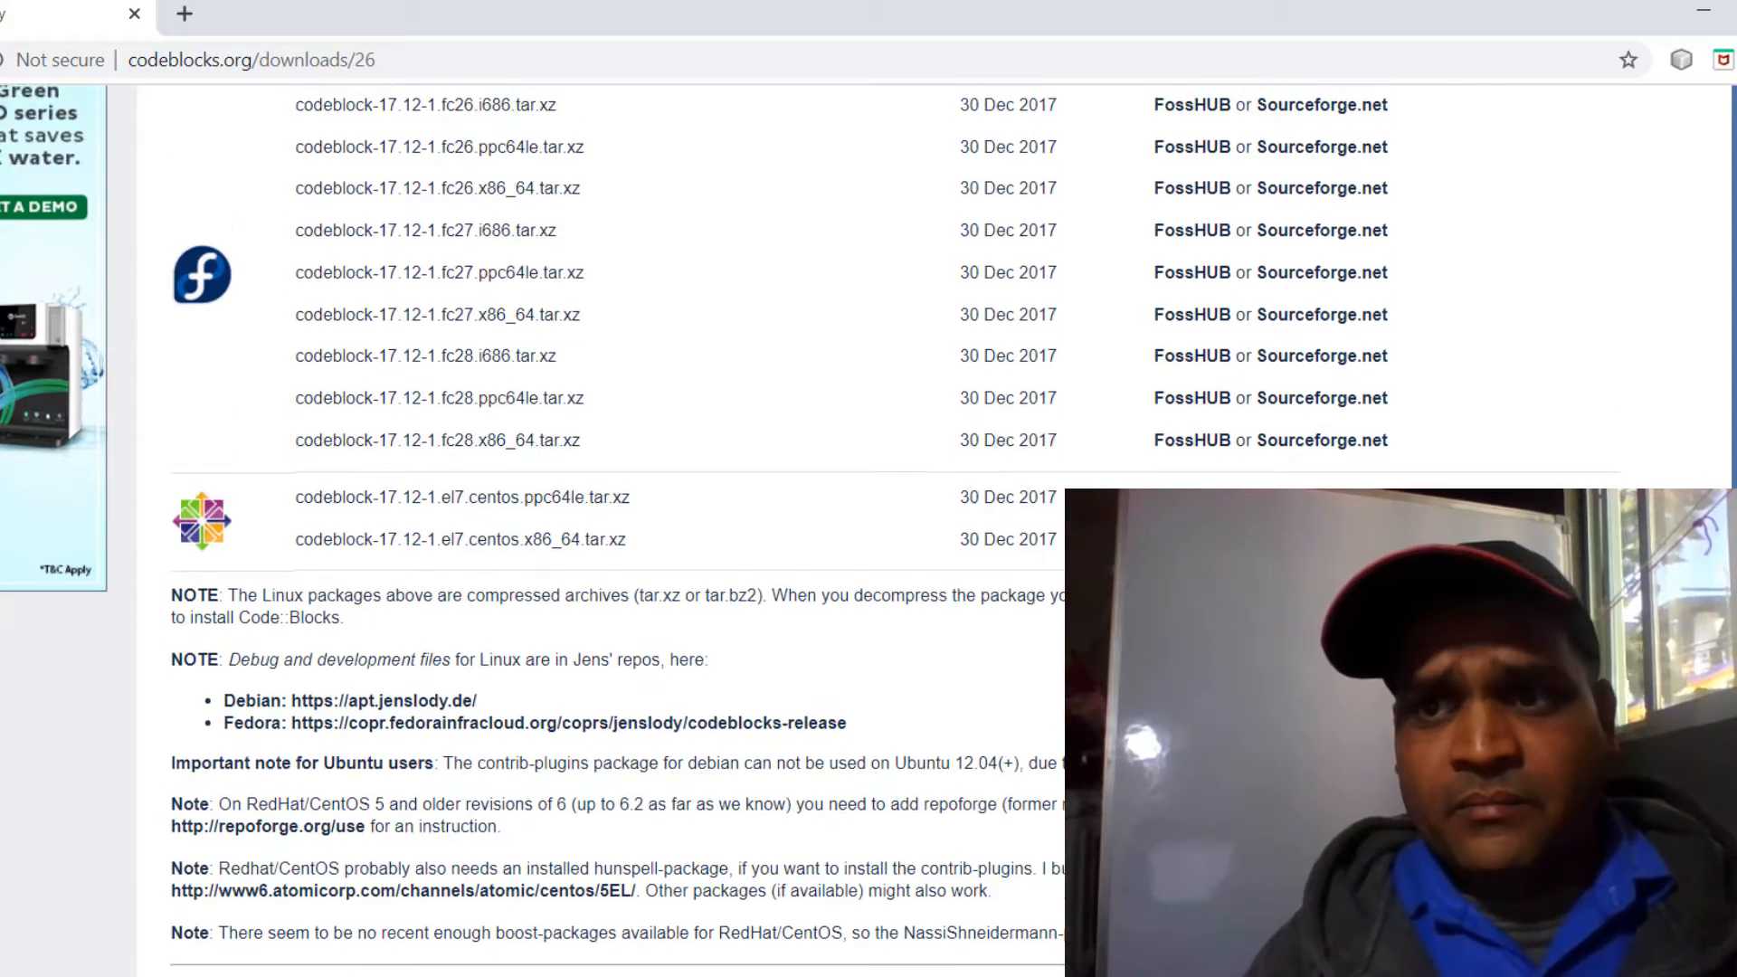
pyautogui.scroll(1, 869, 530)
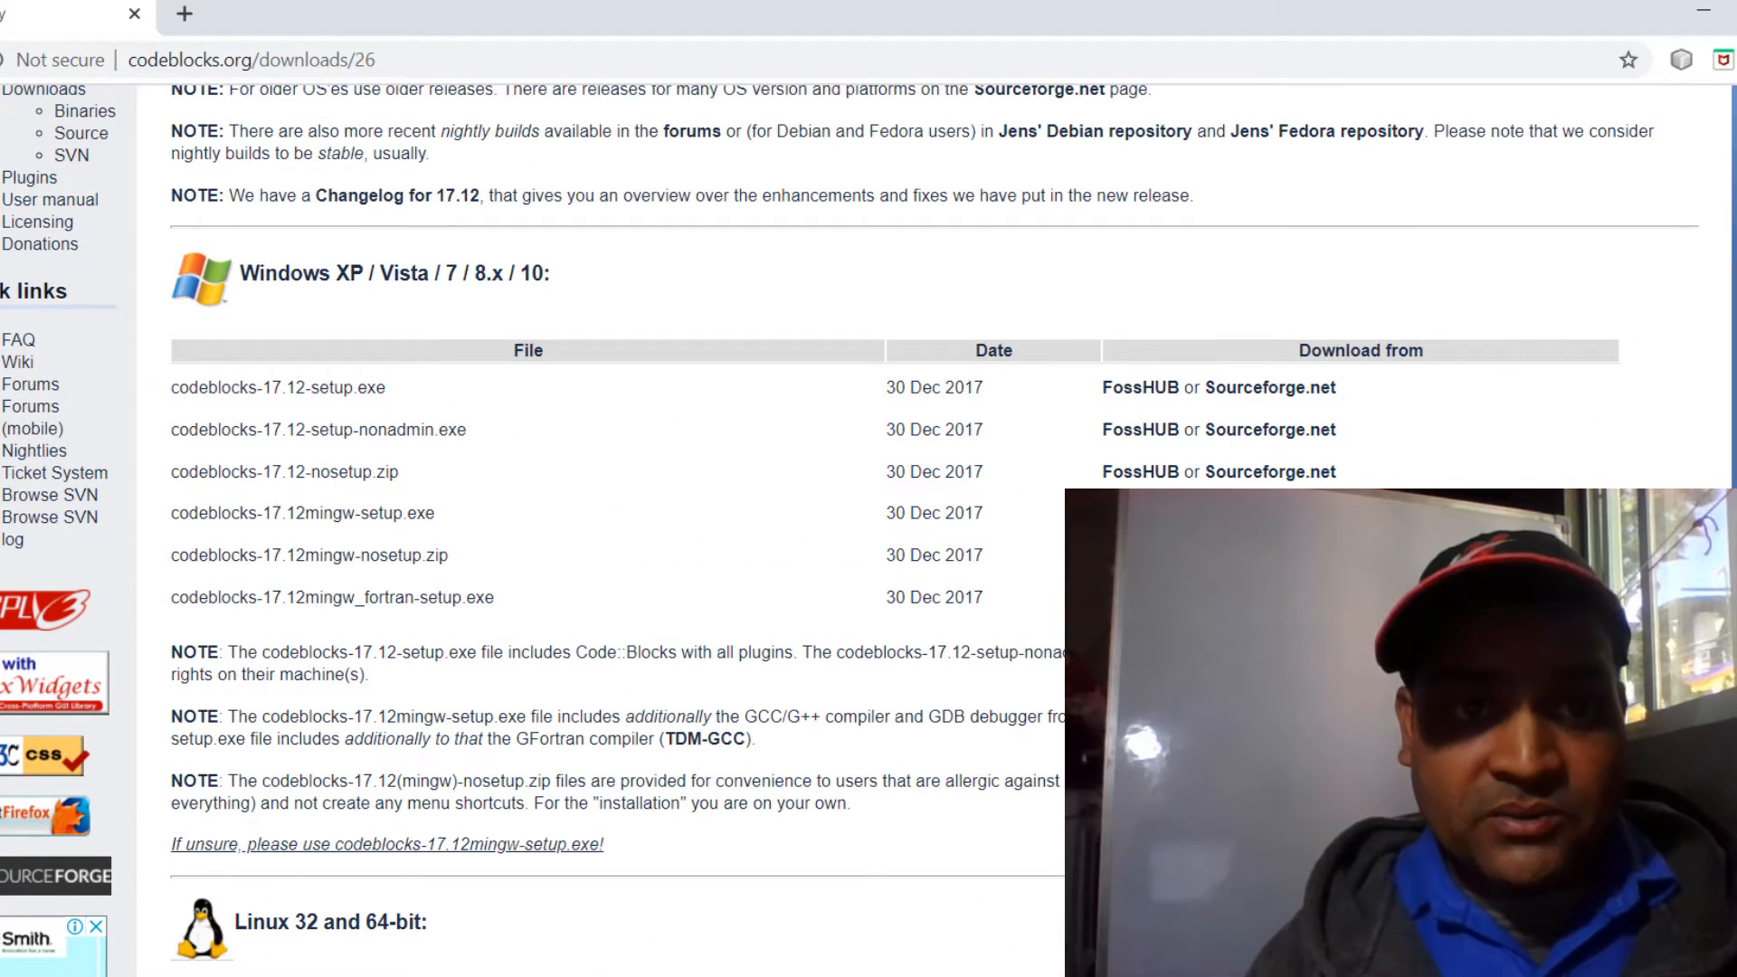
pyautogui.scroll(1, 521, 662)
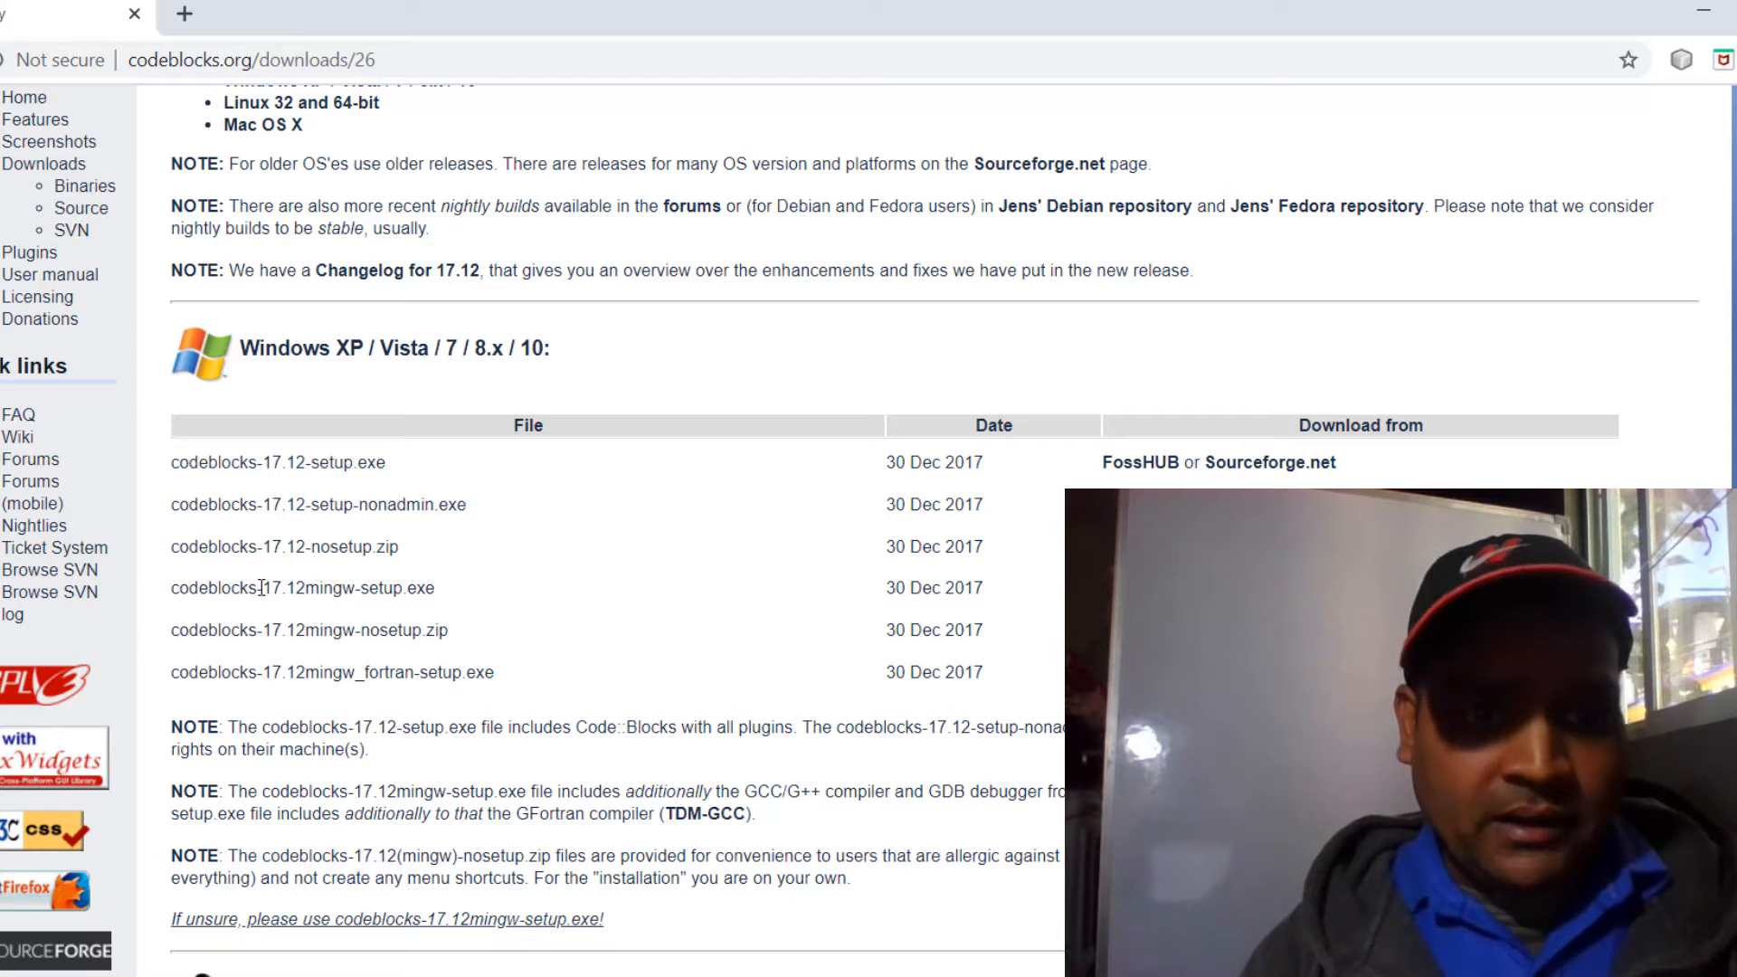
pyautogui.moveTo(263, 588); pyautogui.dragTo(438, 600)
pyautogui.click(324, 597)
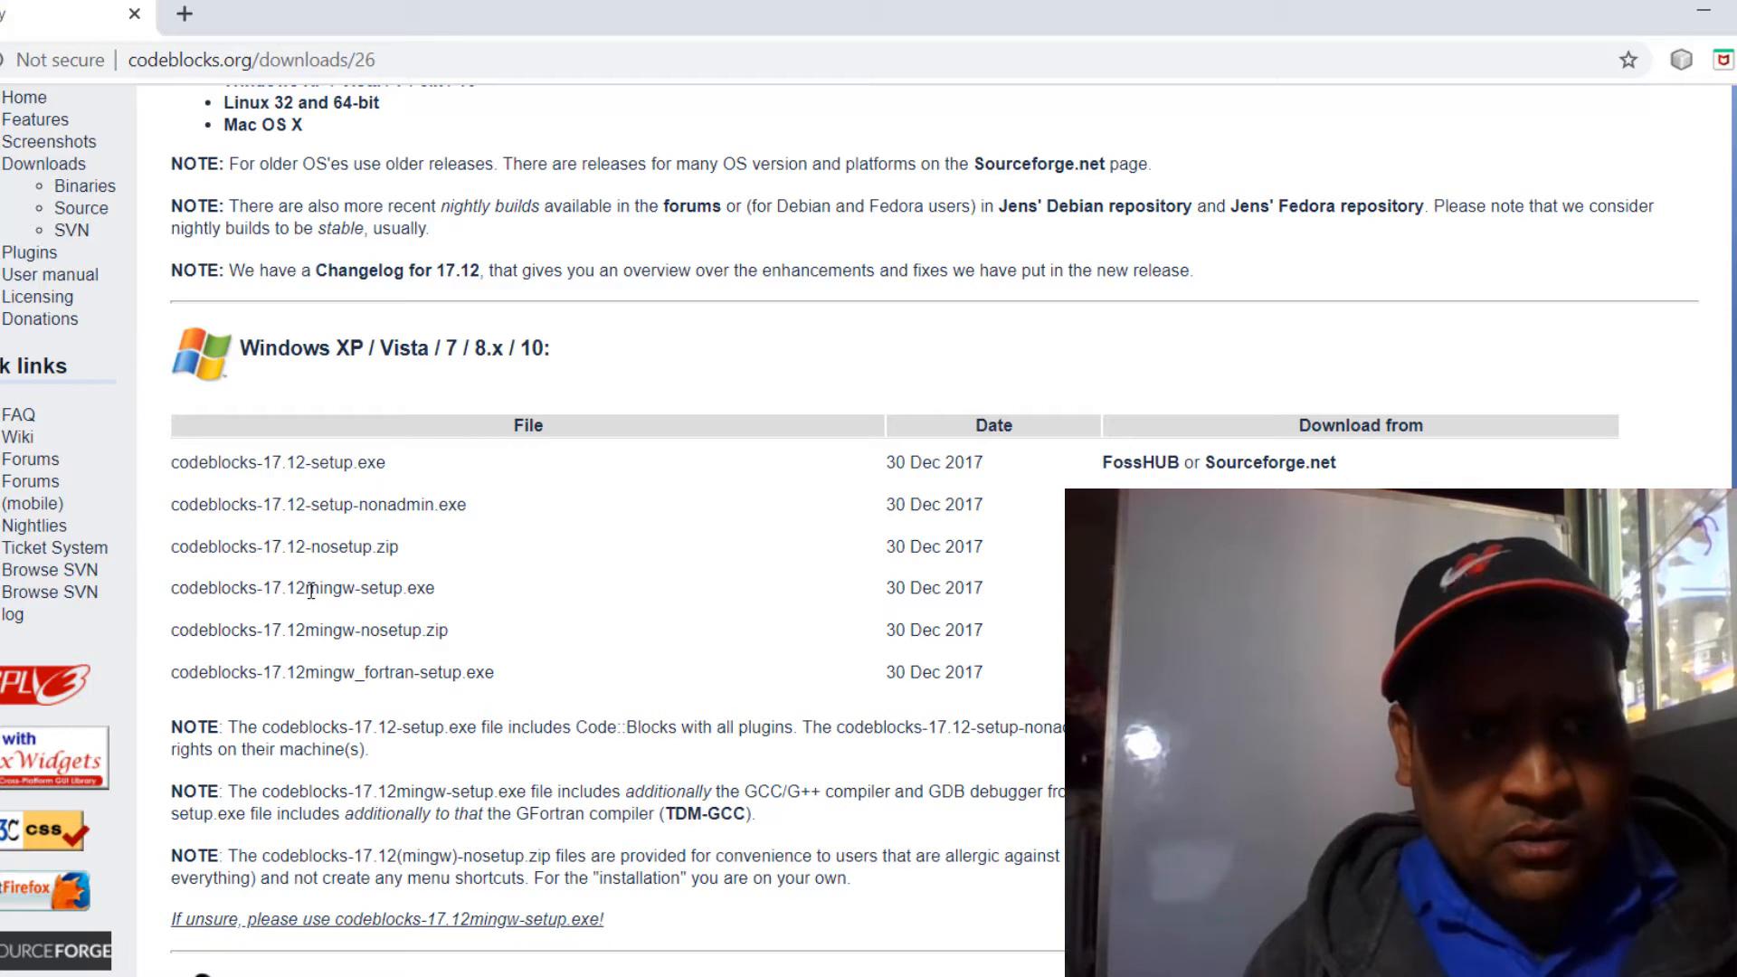
pyautogui.moveTo(317, 591); pyautogui.dragTo(435, 595)
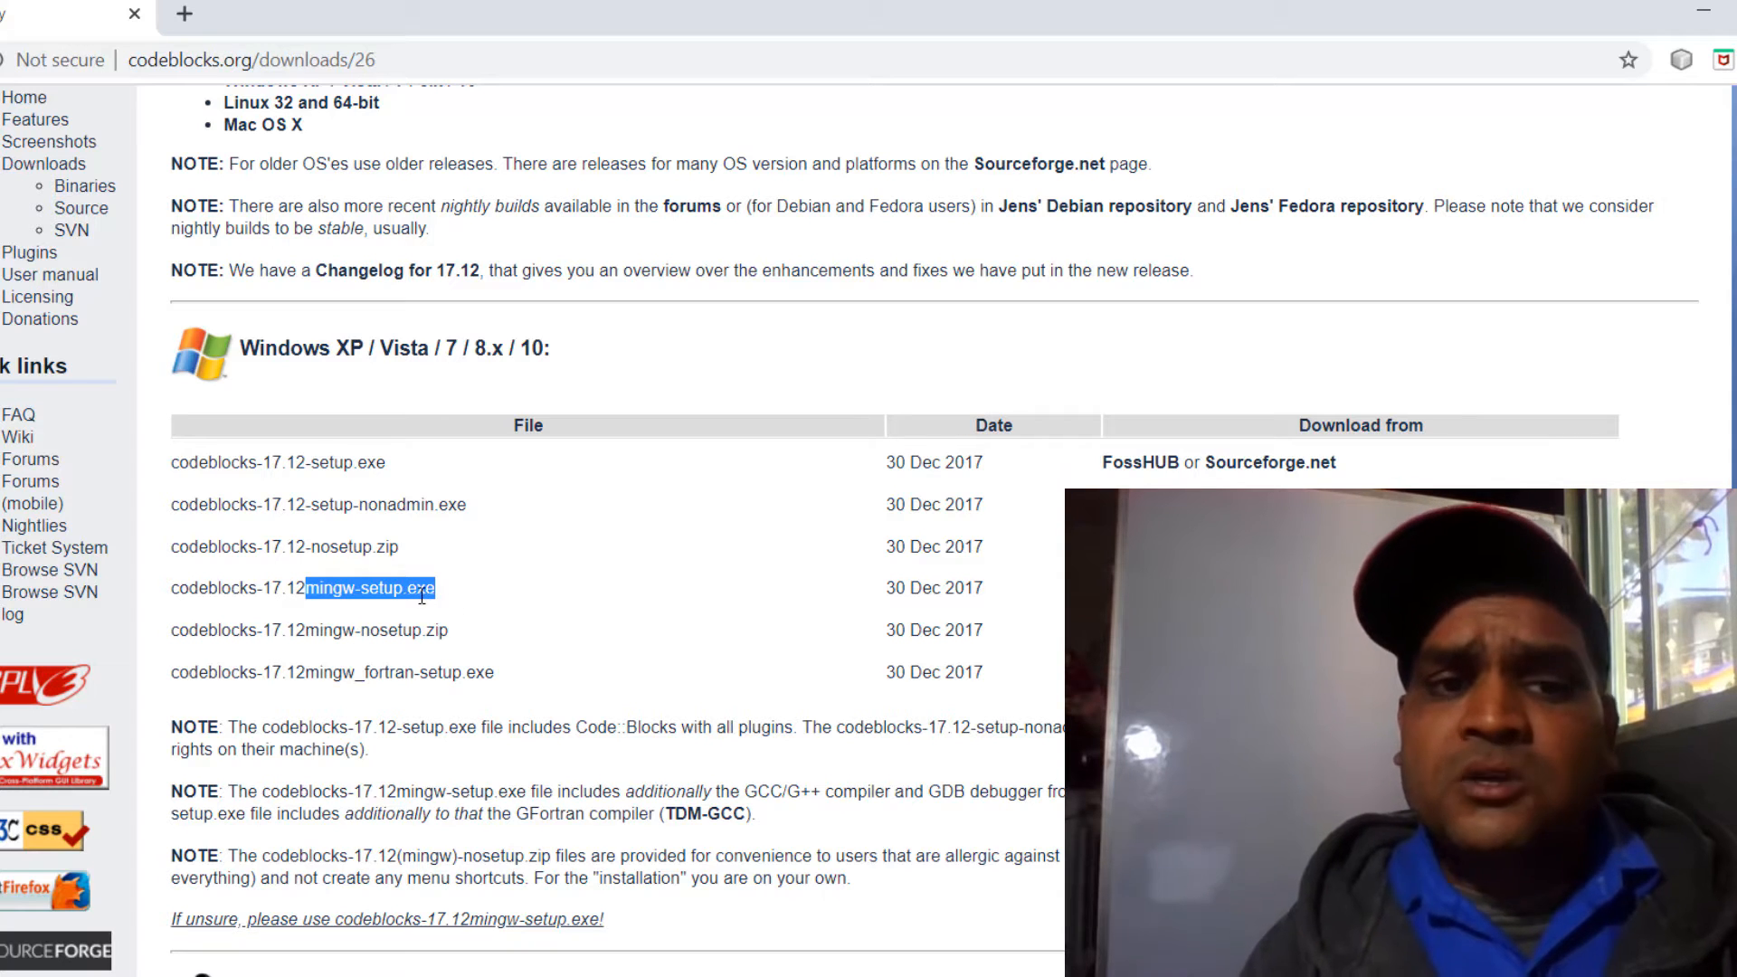
pyautogui.click(421, 595)
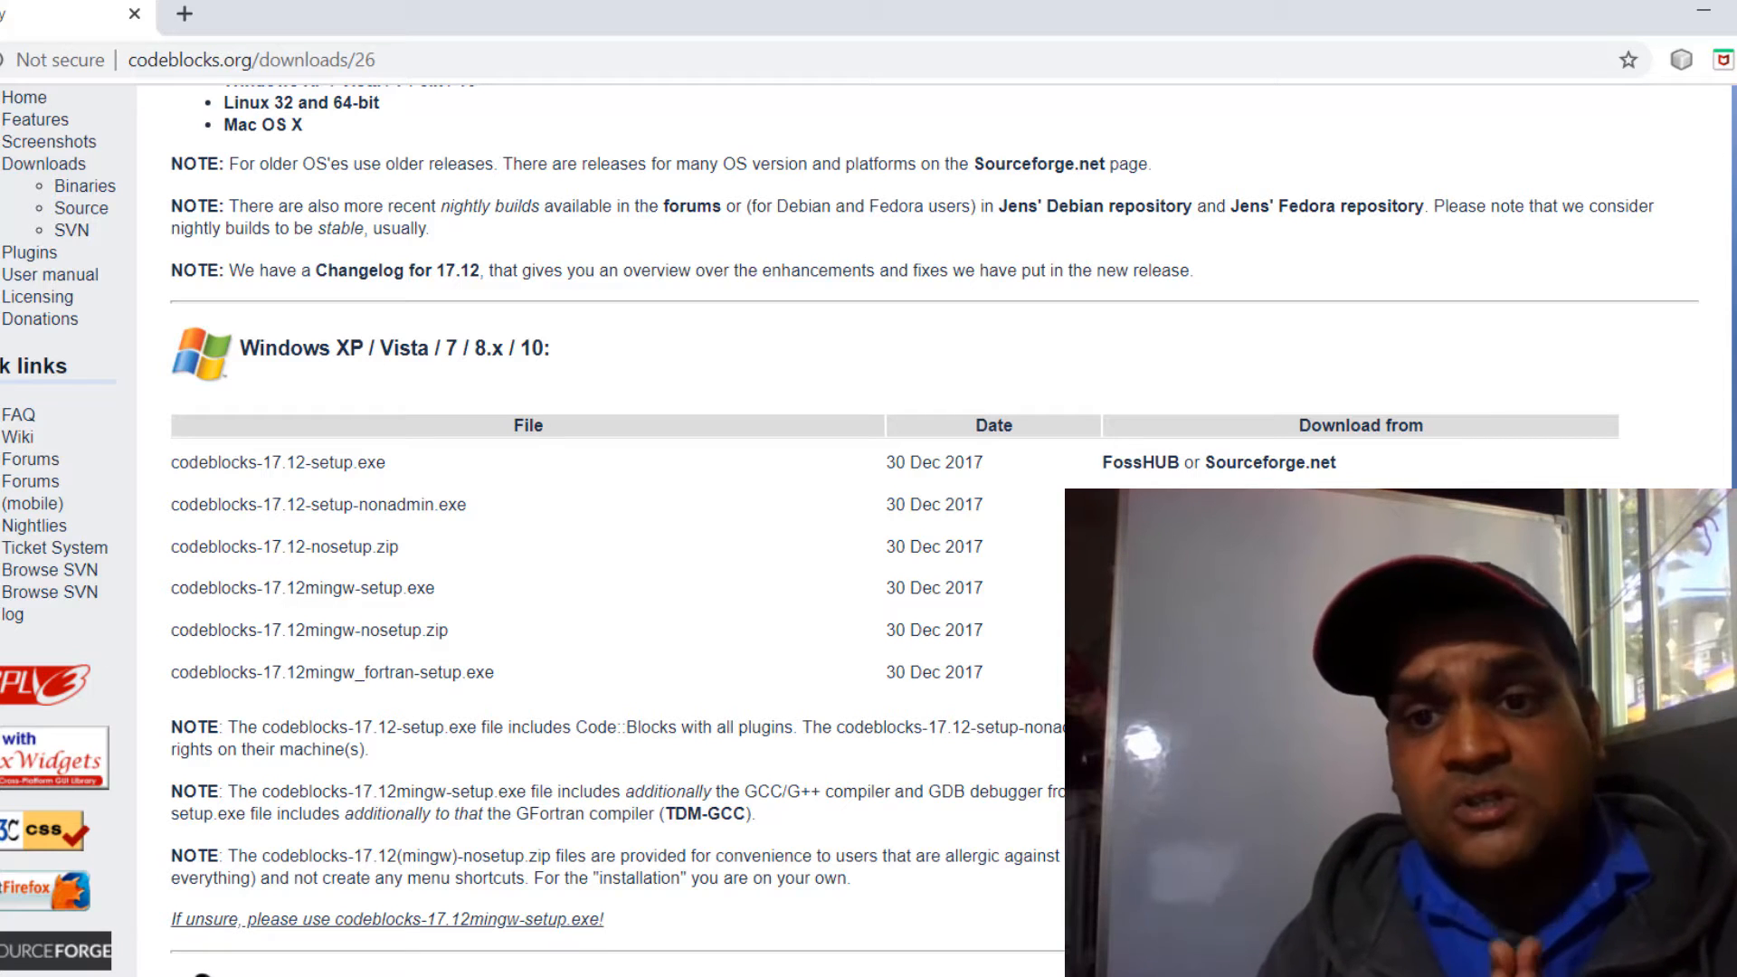
# Step: Start downloading codeblocks-17.12mingw-setup.exe from Sourceforge.net and cancel saving the extra copy
pyautogui.click(1270, 588)
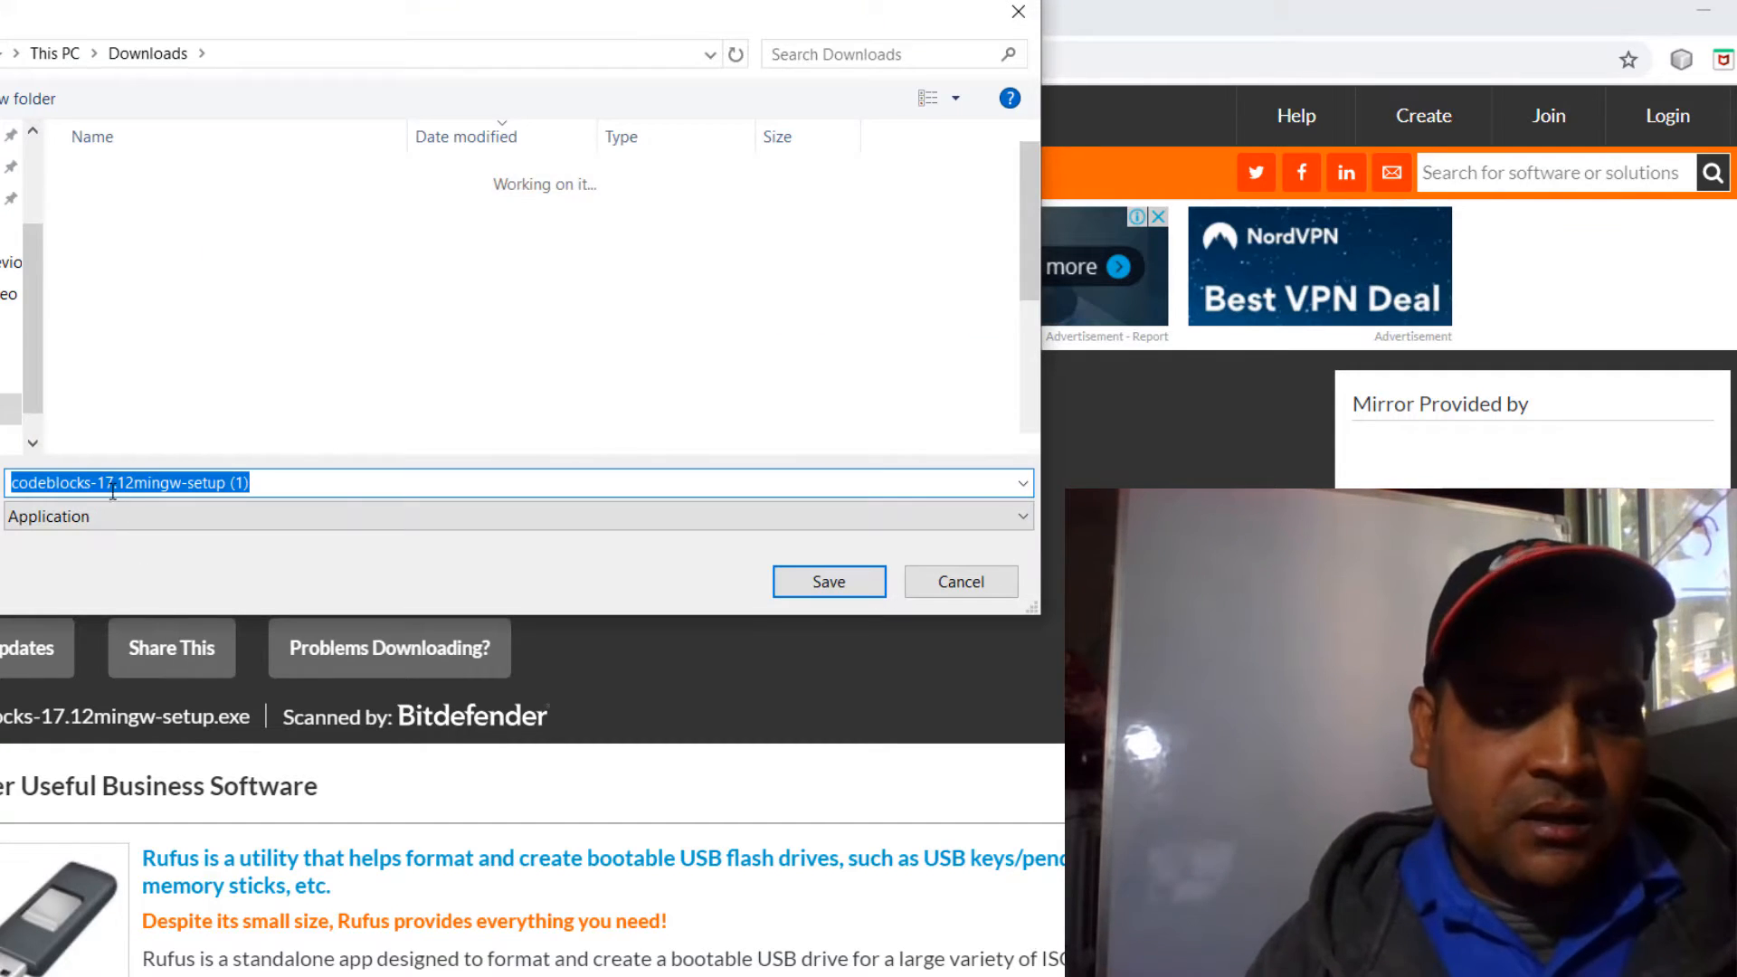
pyautogui.click(253, 487)
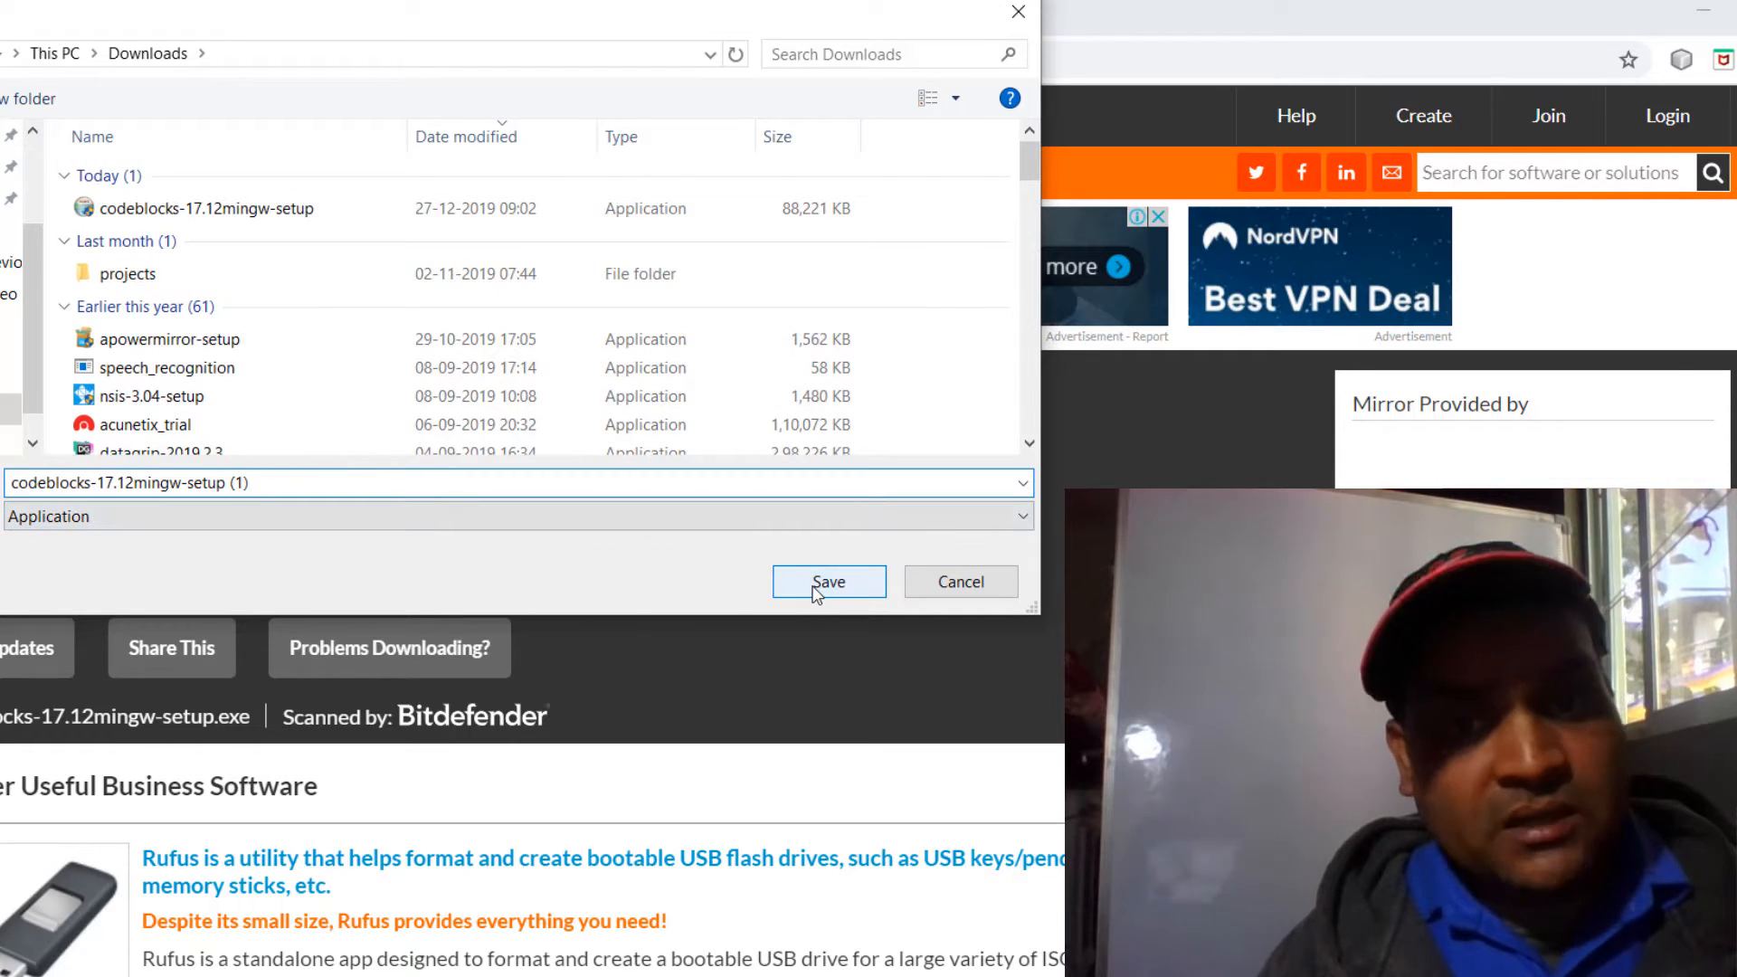
pyautogui.click(951, 586)
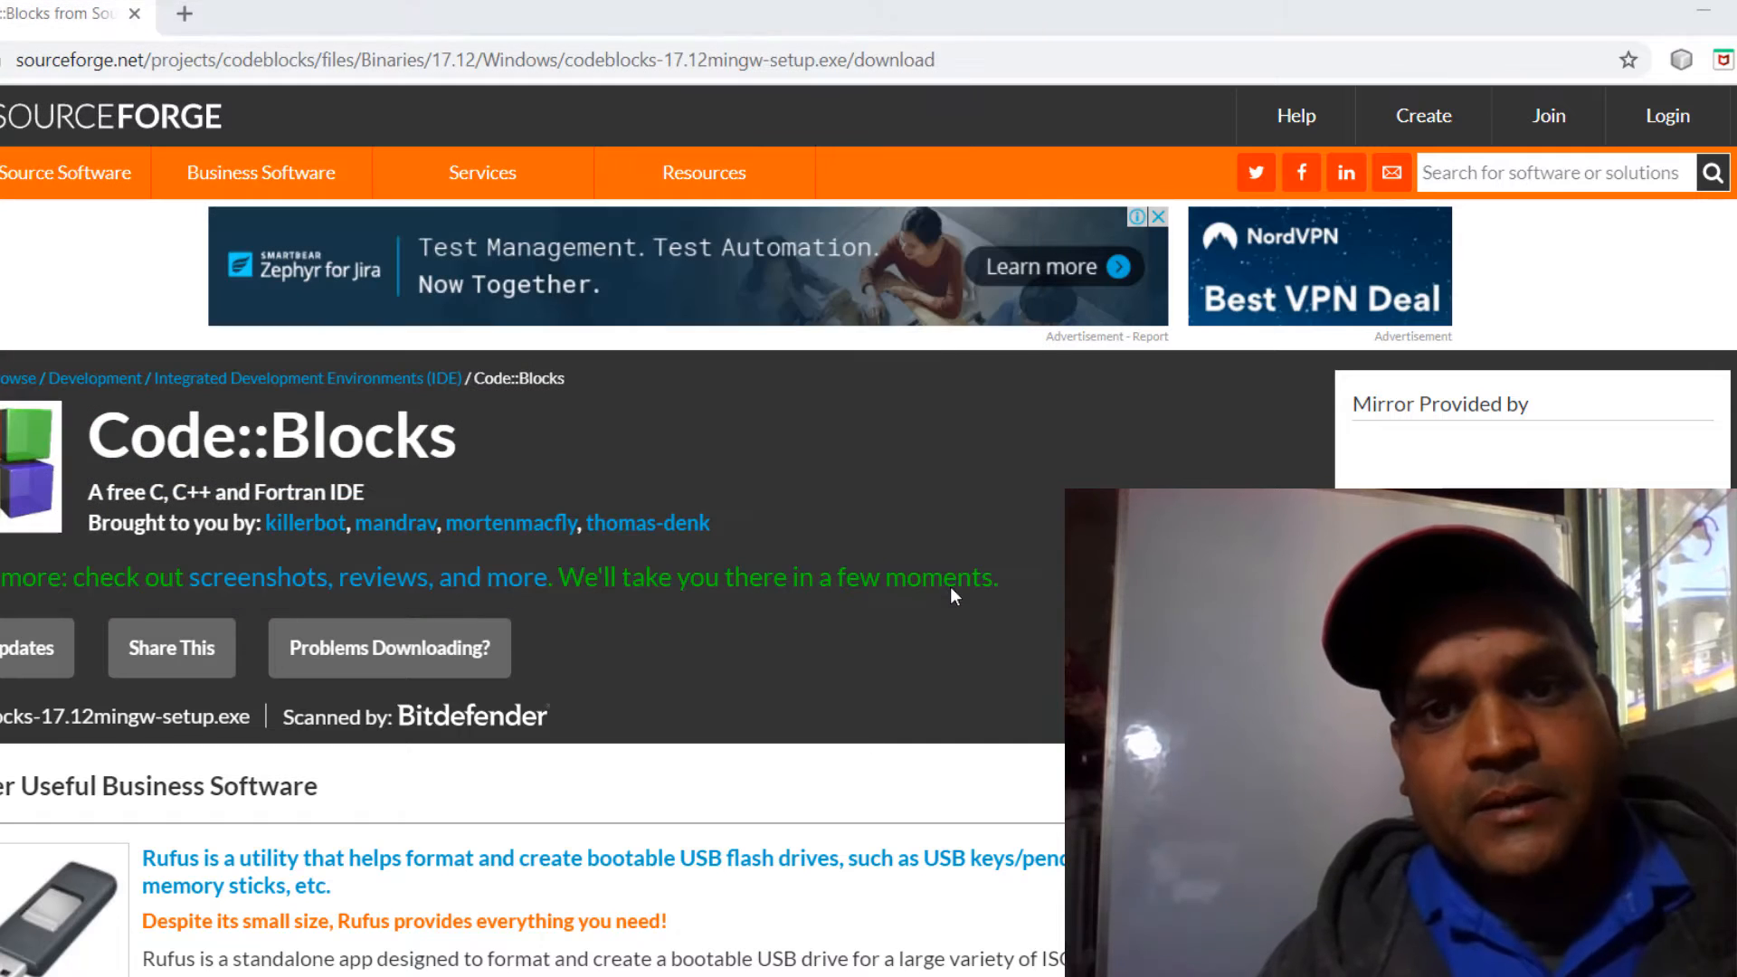
# Step: Minimize the browser and switch to the Downloads folder in File Explorer to find the Code::Blocks setup file
pyautogui.click(1709, 7)
pyautogui.rightClick(1082, 156)
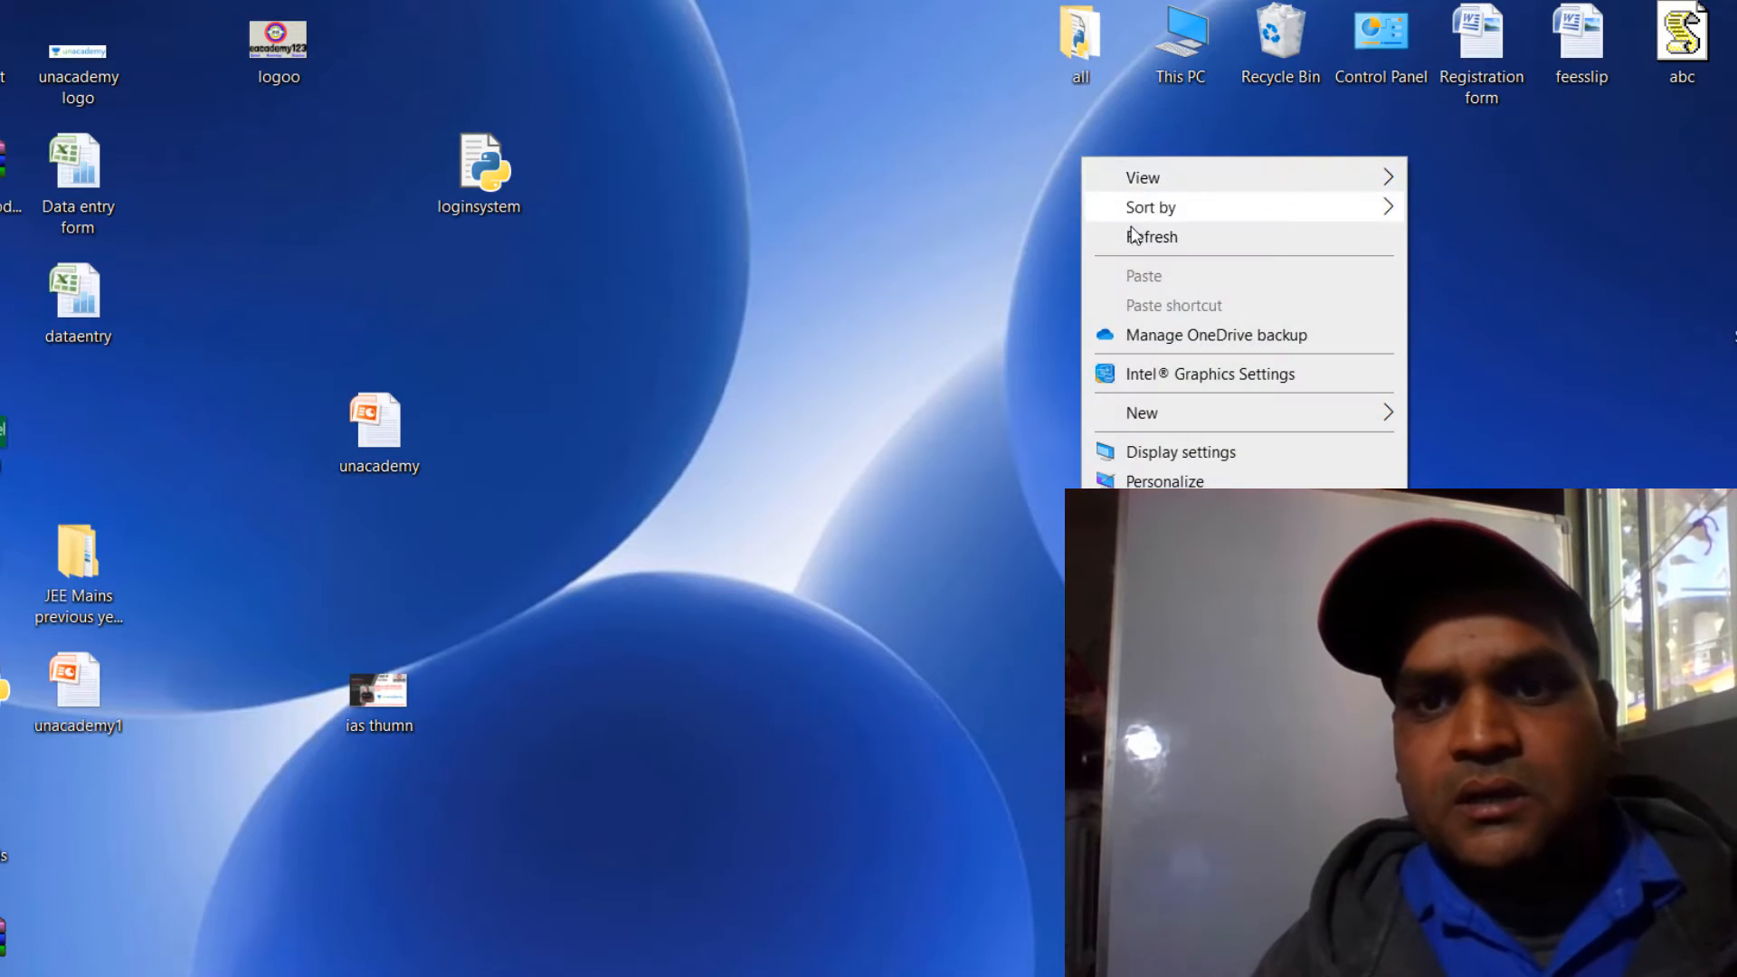
pyautogui.click(1134, 236)
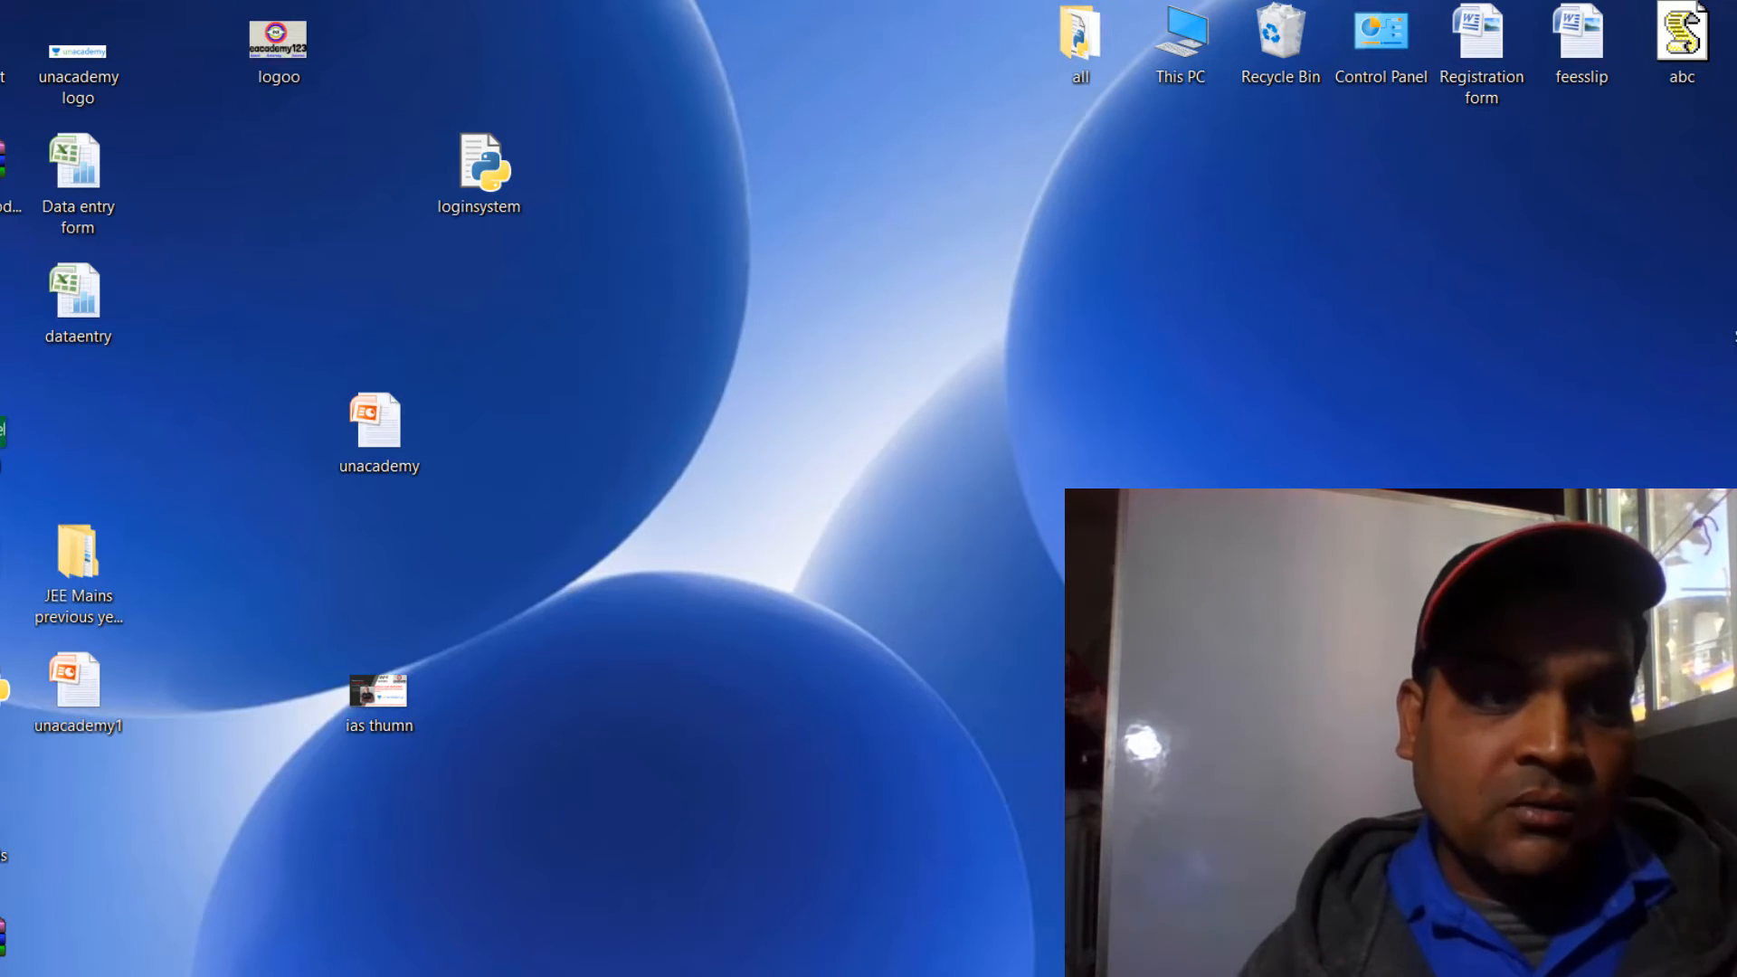
pyautogui.doubleClick(1186, 47)
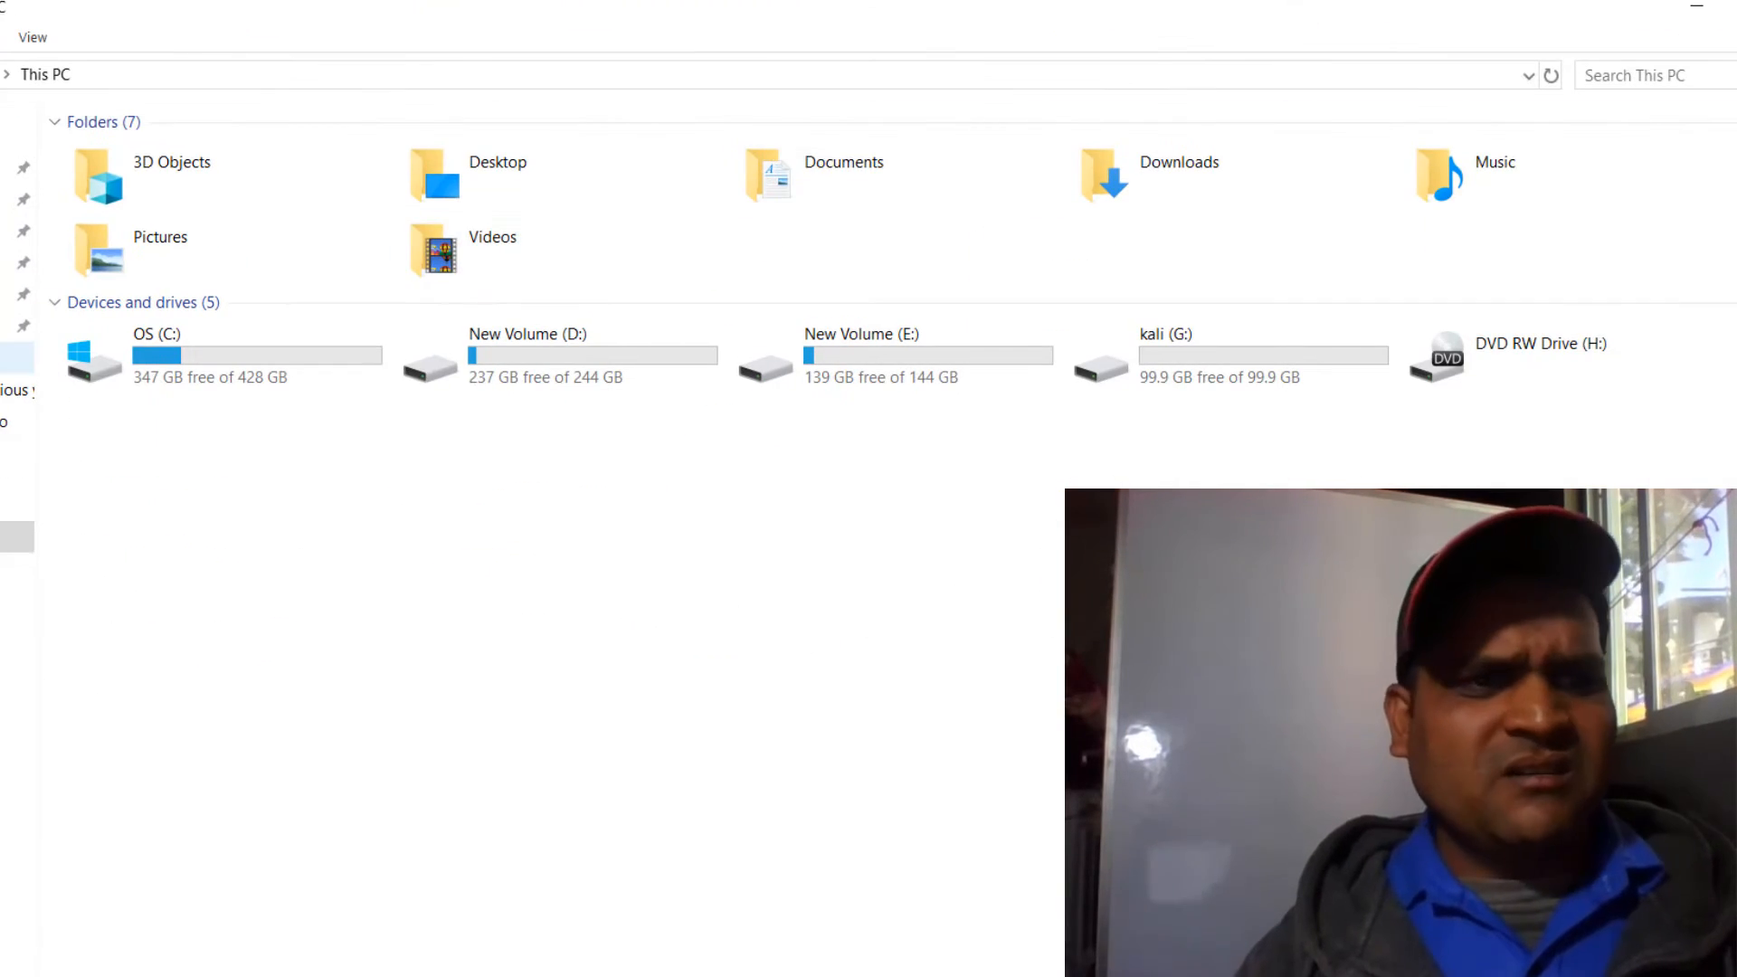
pyautogui.click(20, 207)
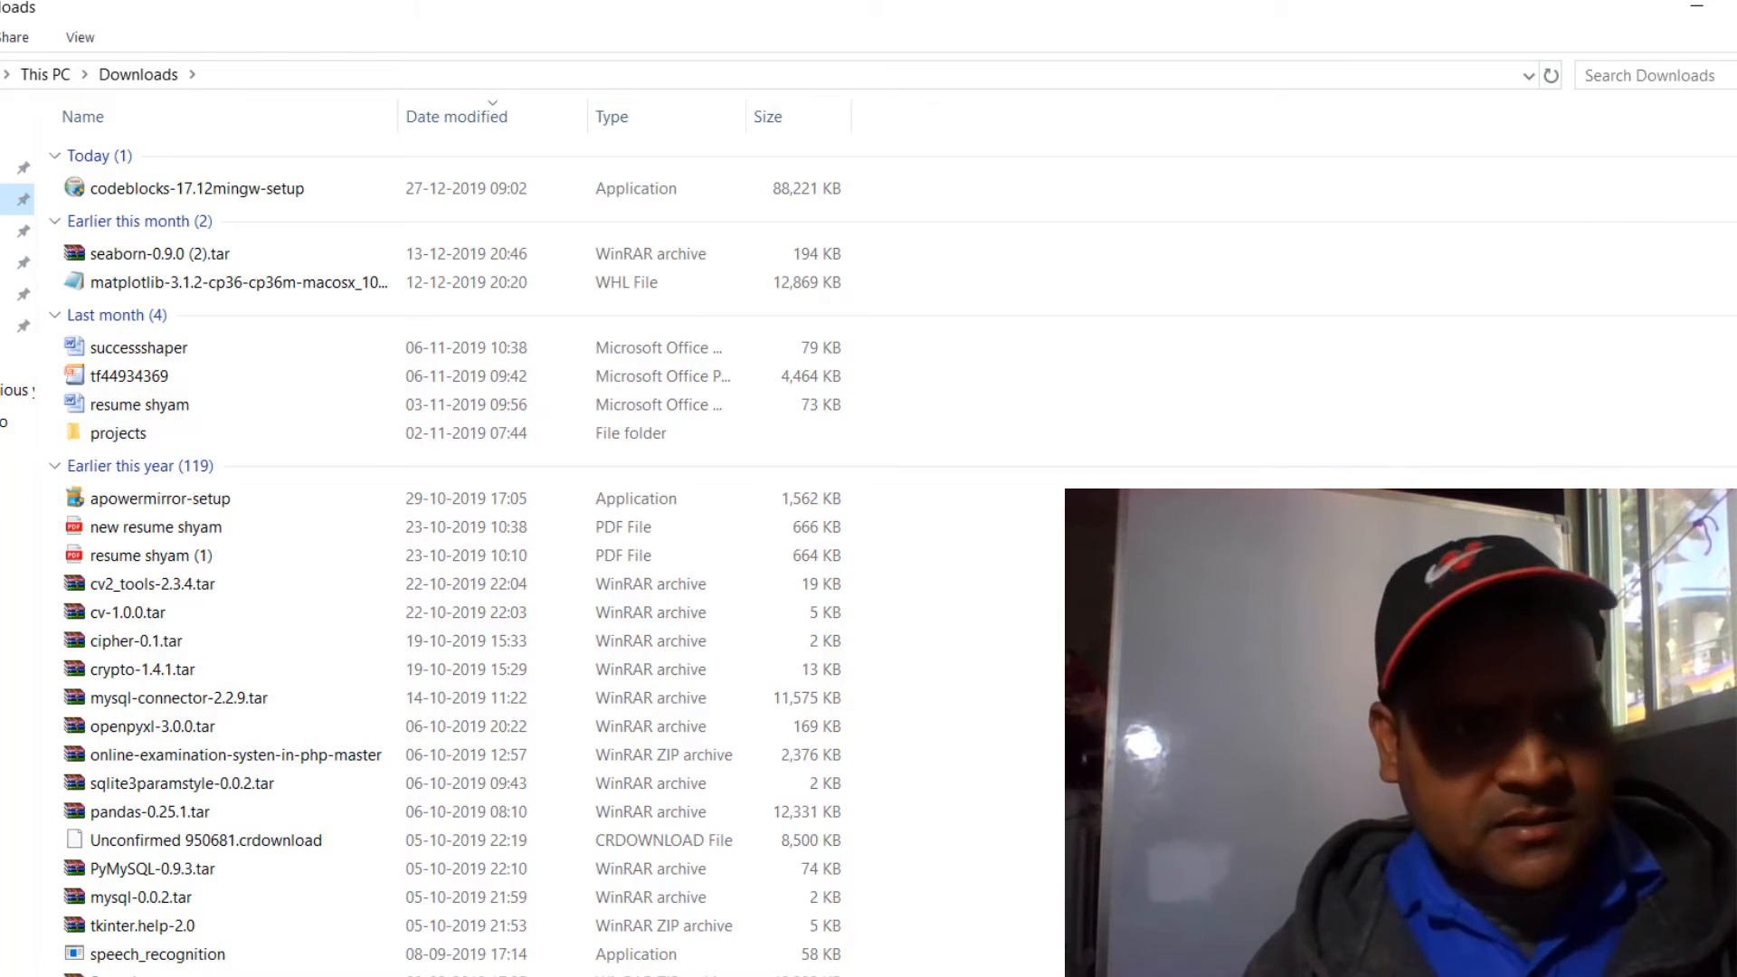
pyautogui.moveTo(1736, 223); pyautogui.dragTo(1736, 136)
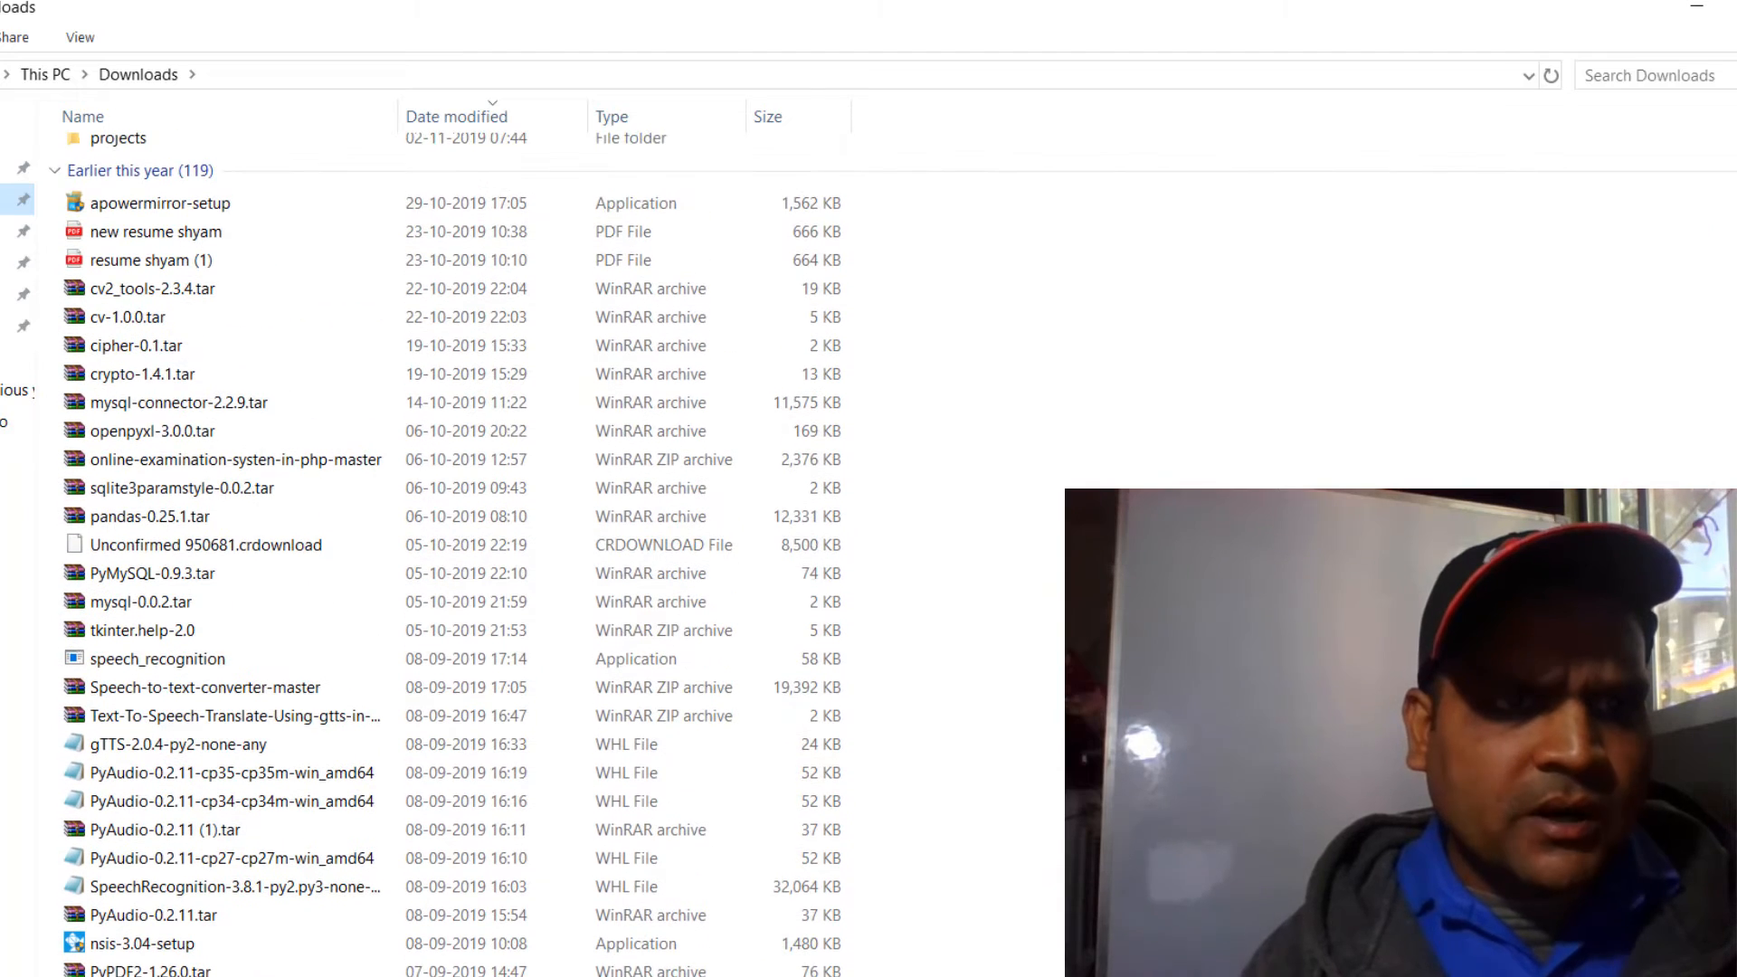
pyautogui.moveTo(1736, 289); pyautogui.dragTo(1736, 258)
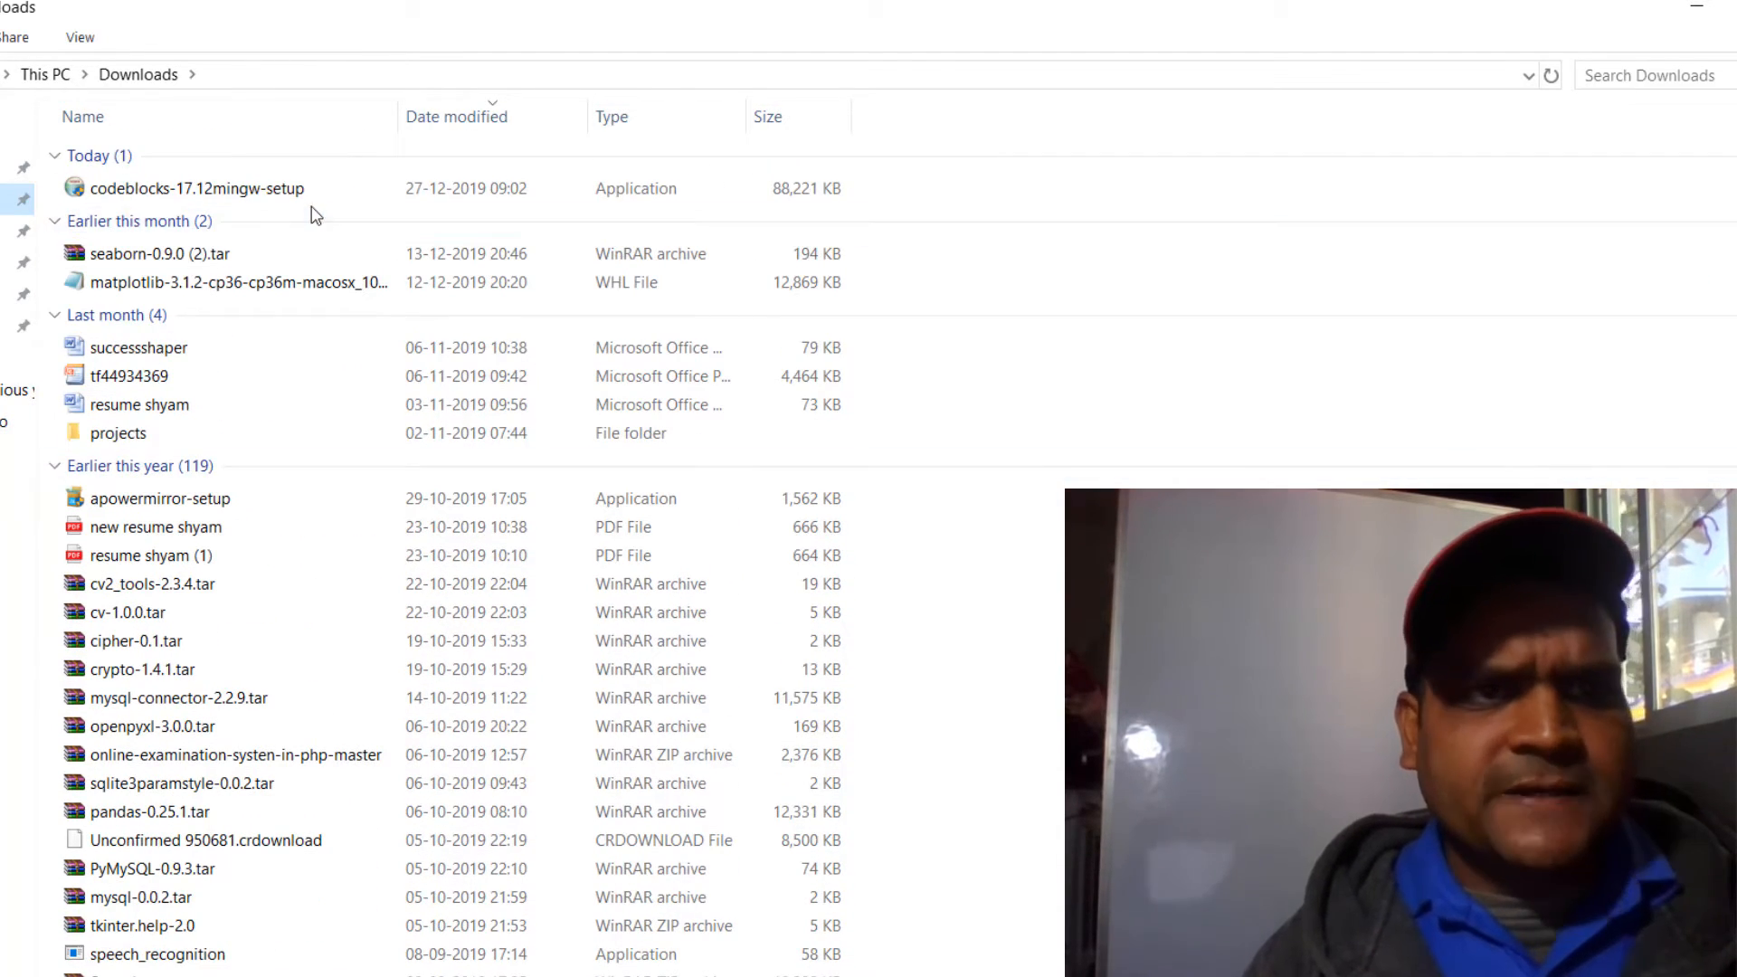
# Step: Run codeblocks-17.12mingw-setup as administrator and minimize the folder window
pyautogui.click(177, 190)
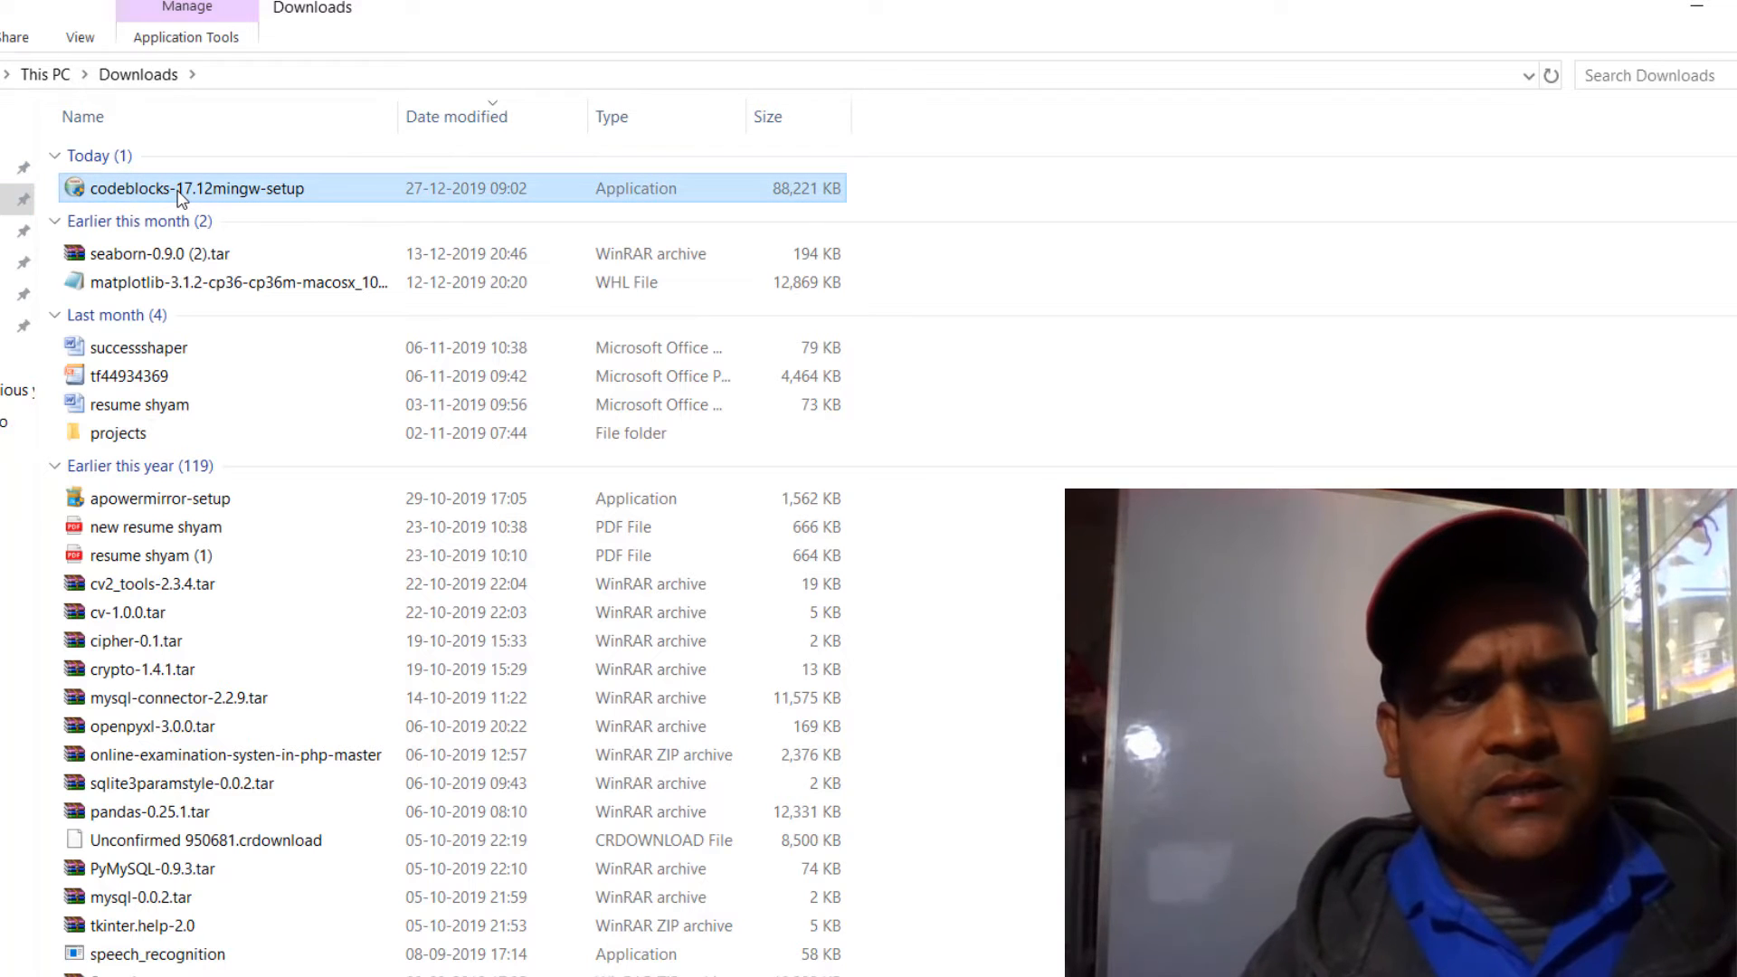
pyautogui.rightClick(178, 194)
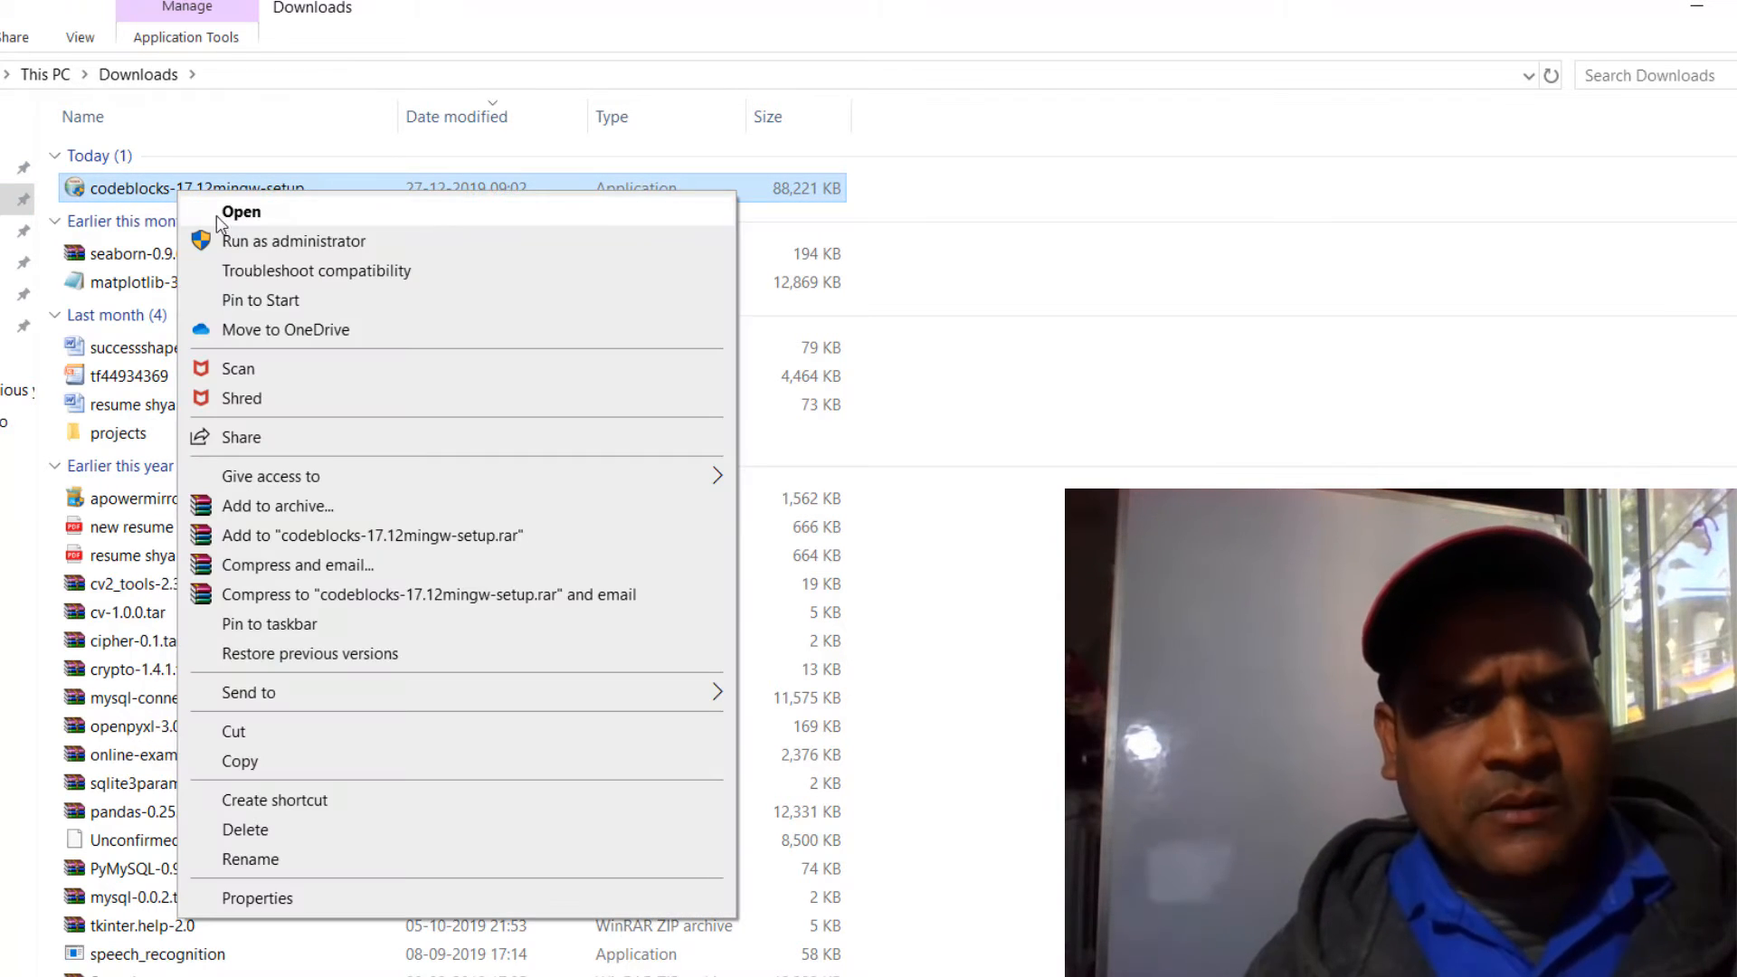
pyautogui.click(233, 240)
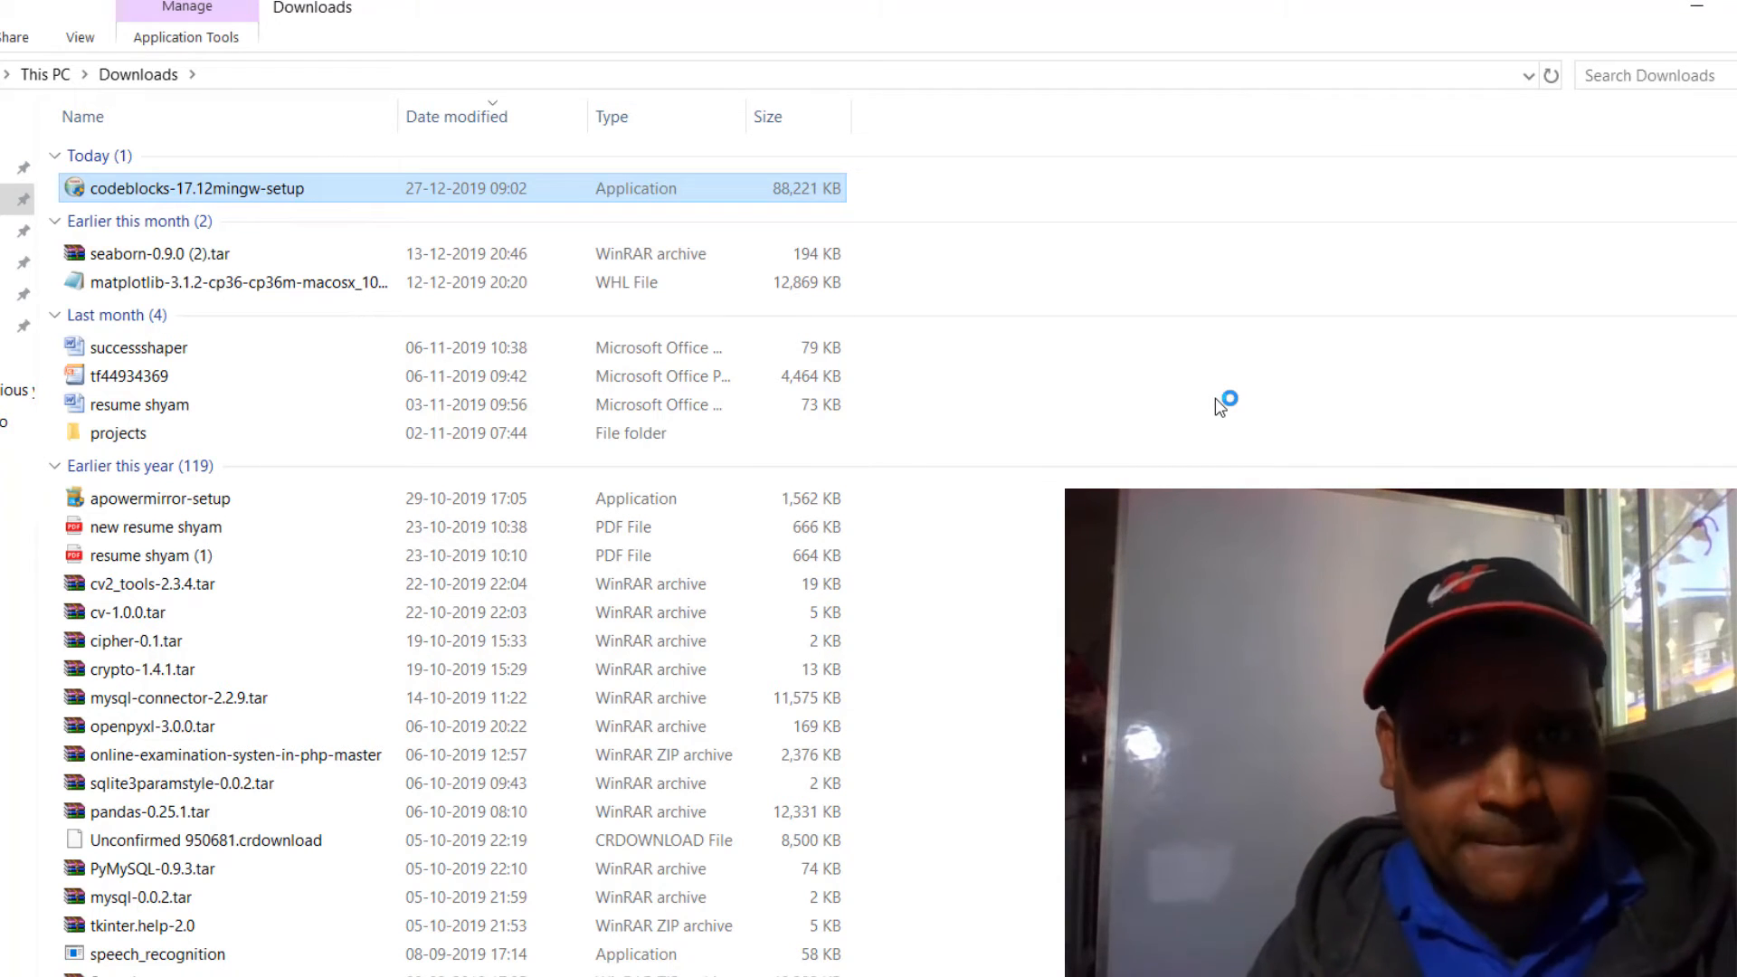
pyautogui.click(1697, 7)
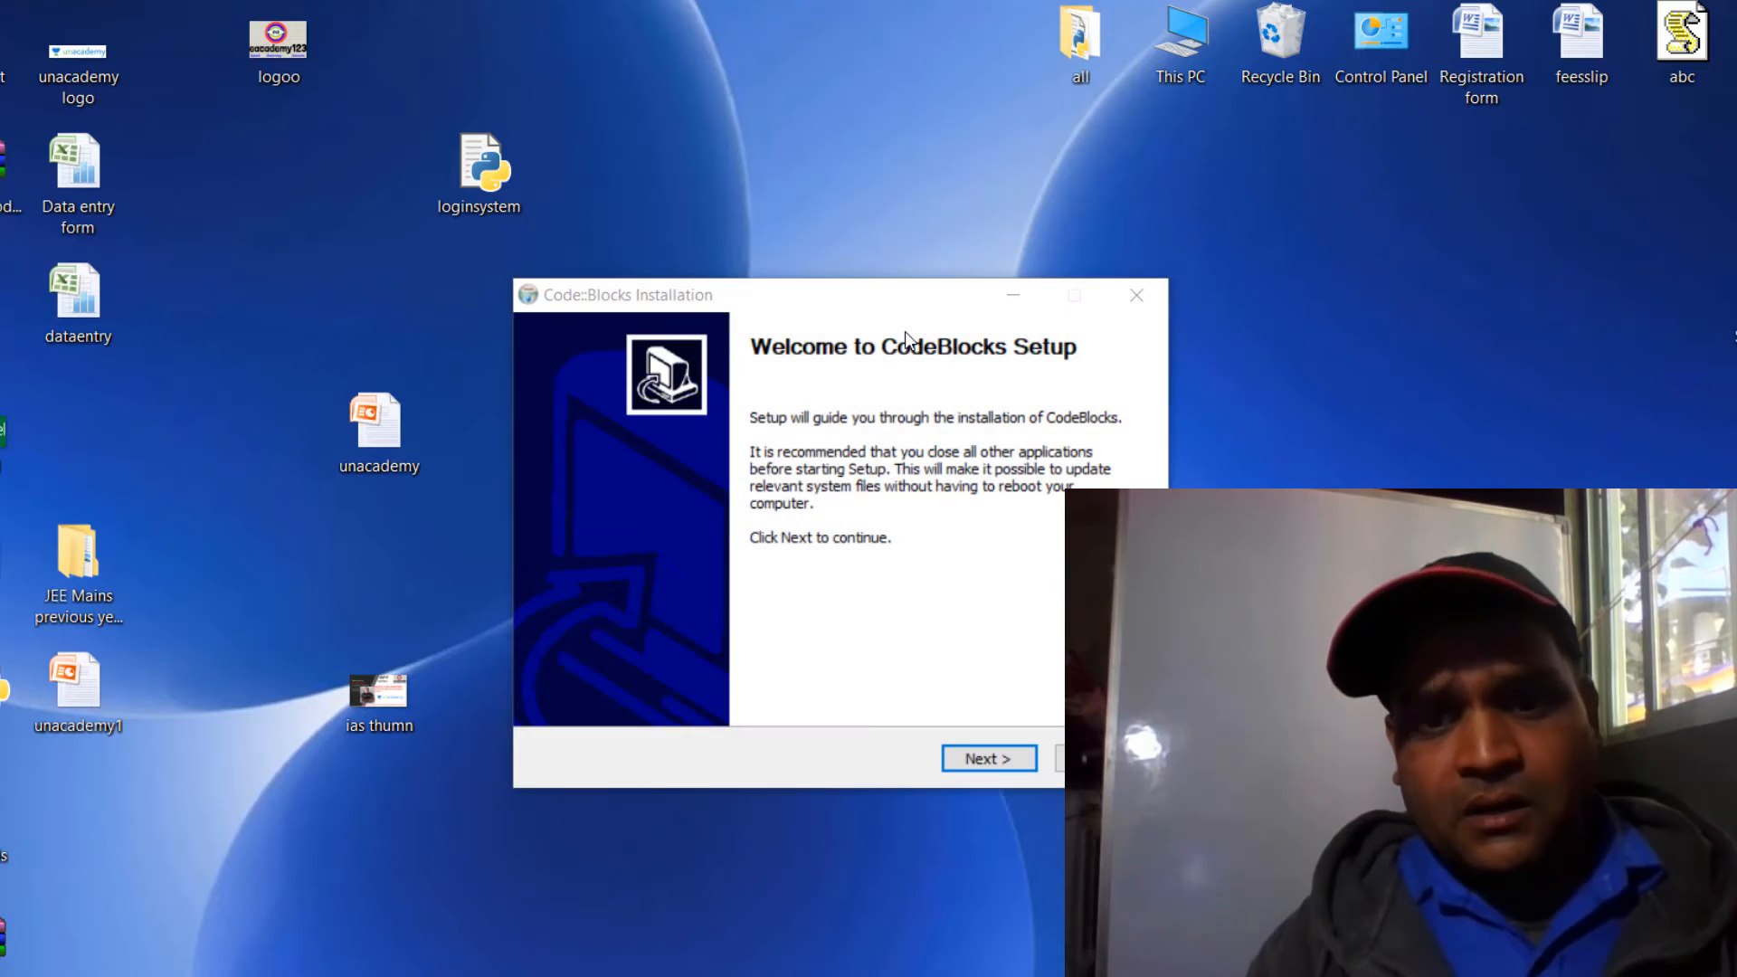
# Step: Accept the license, install the full CodeBlocks package into C:\Program Files (x86)\CodeBlocks, and choose to run it right away
pyautogui.click(971, 760)
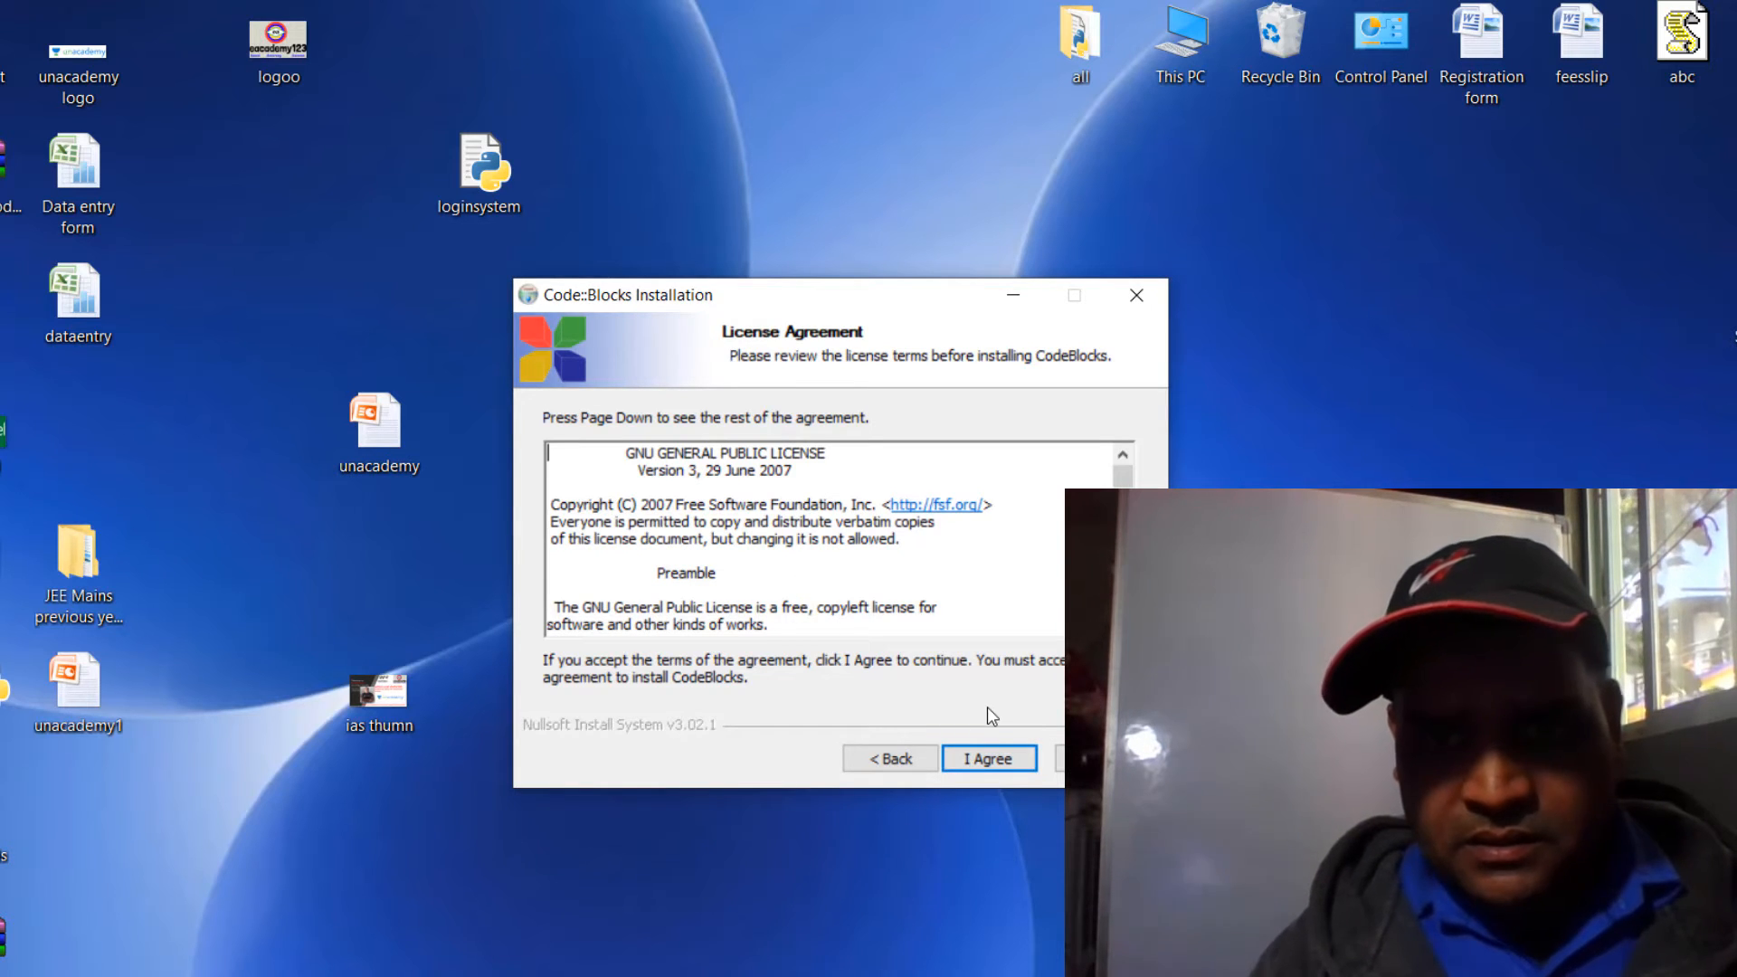
pyautogui.click(991, 760)
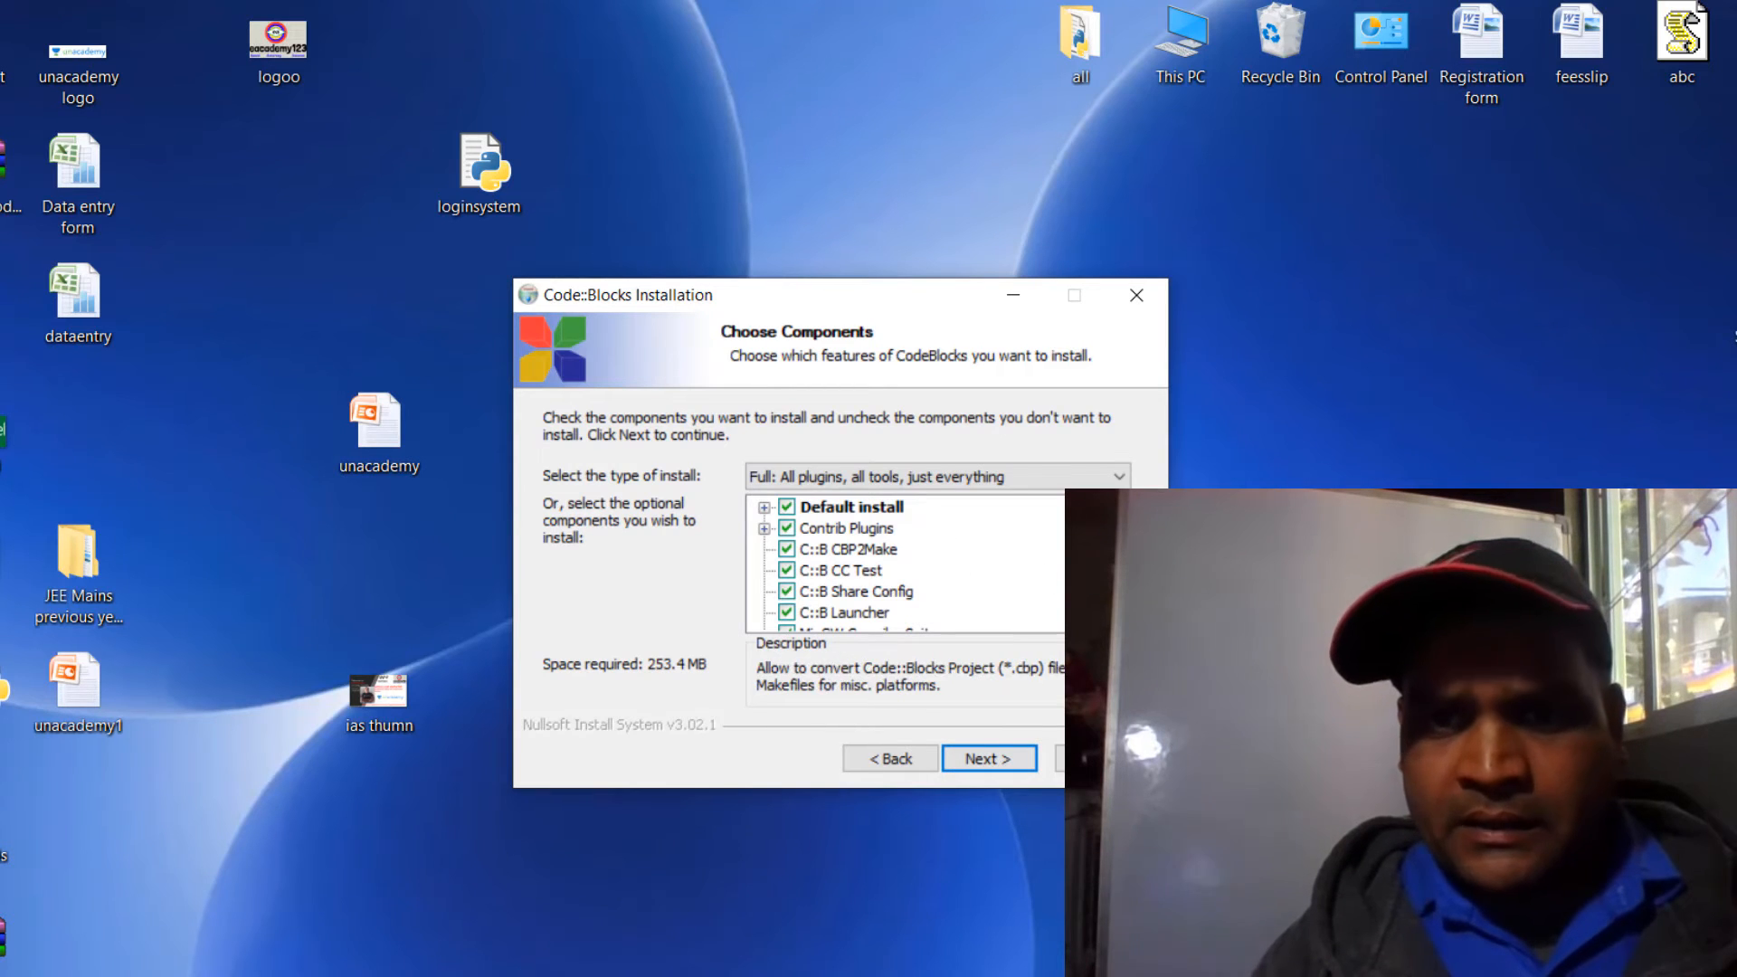
pyautogui.scroll(-1, 904, 560)
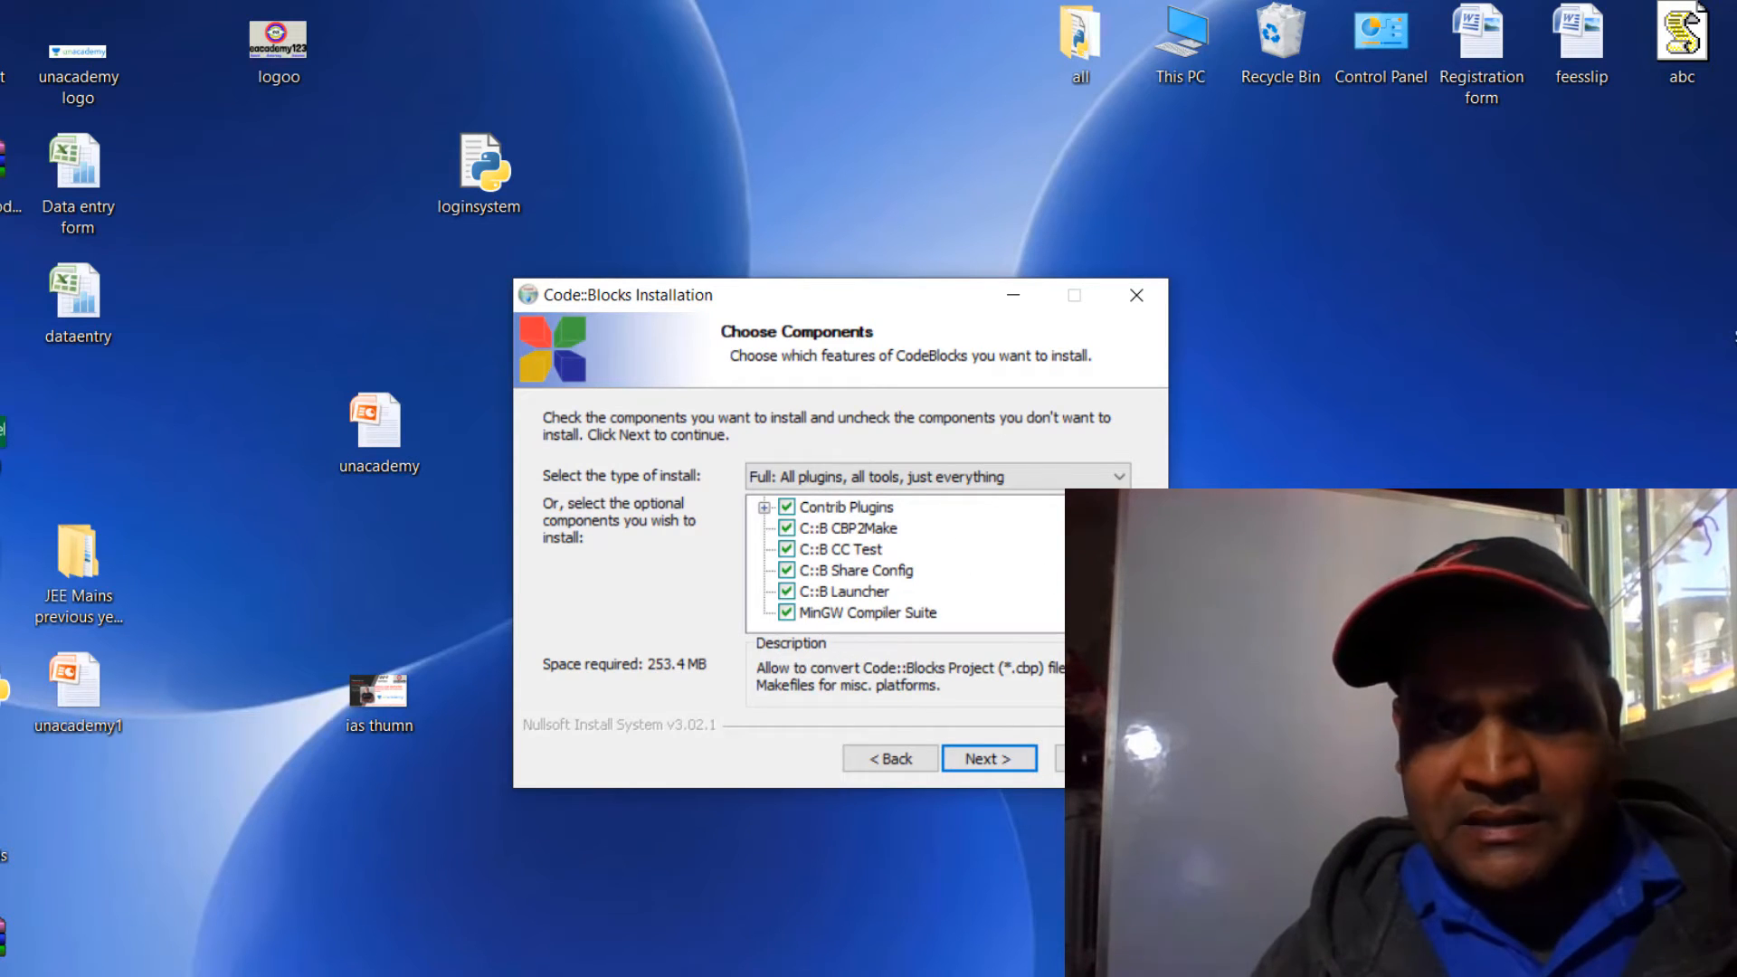
pyautogui.click(973, 764)
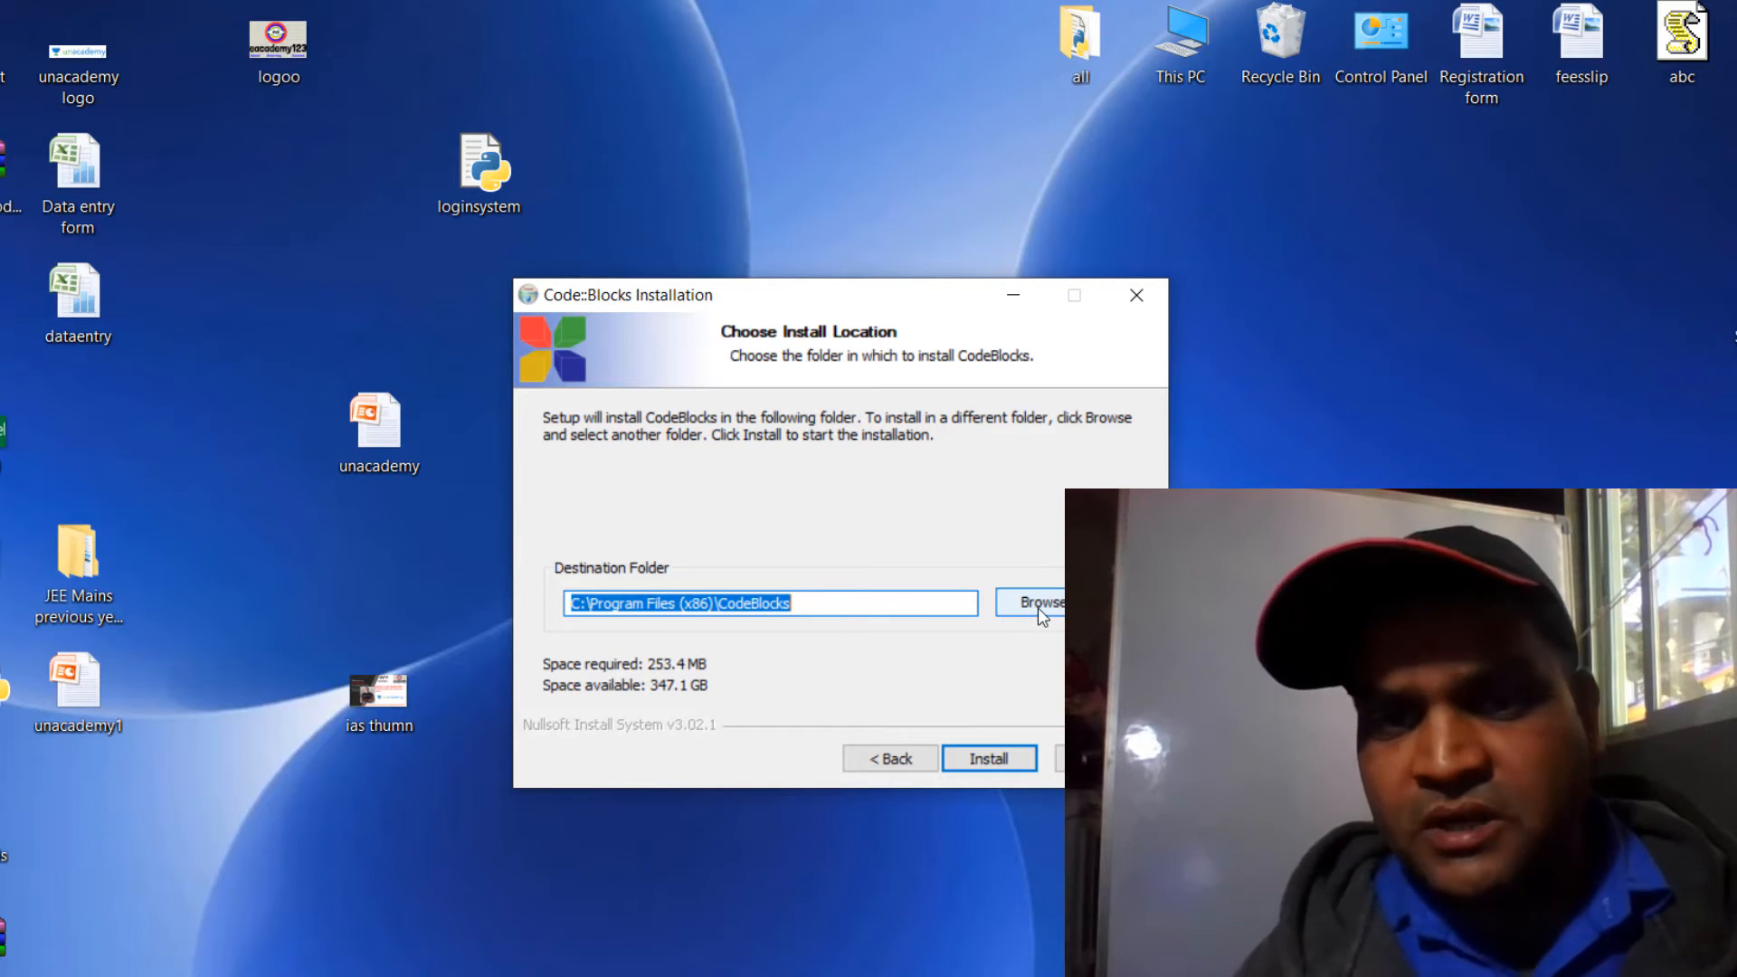
pyautogui.click(976, 765)
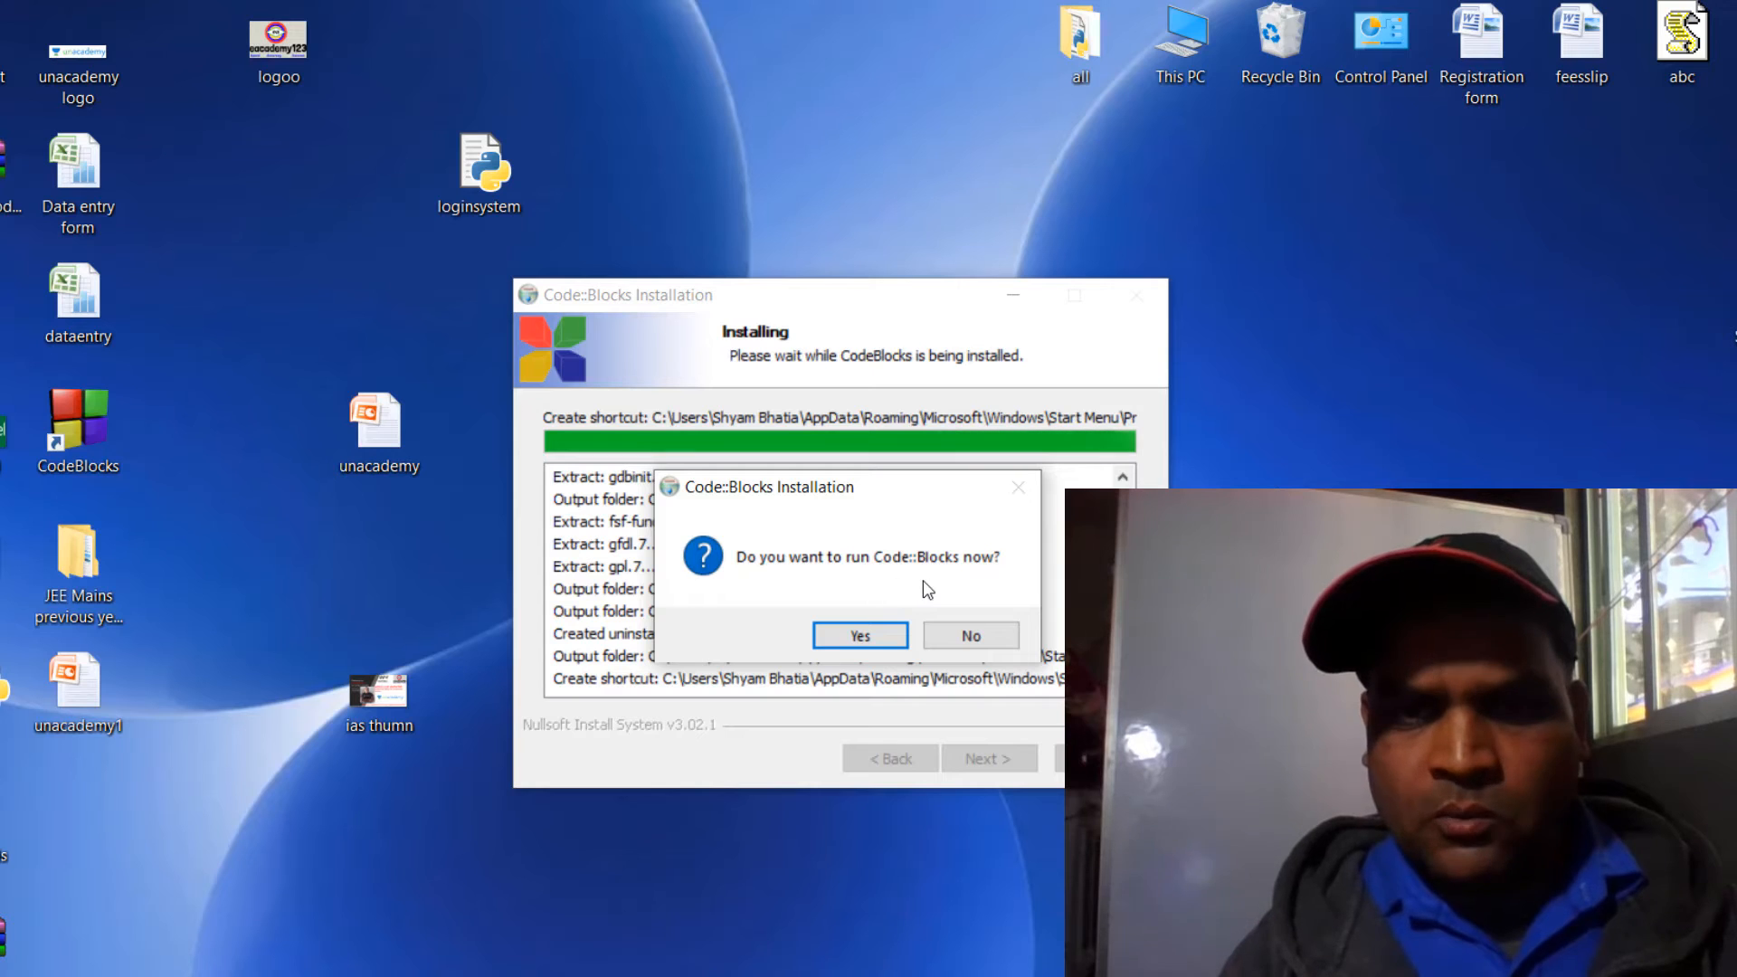
pyautogui.click(898, 642)
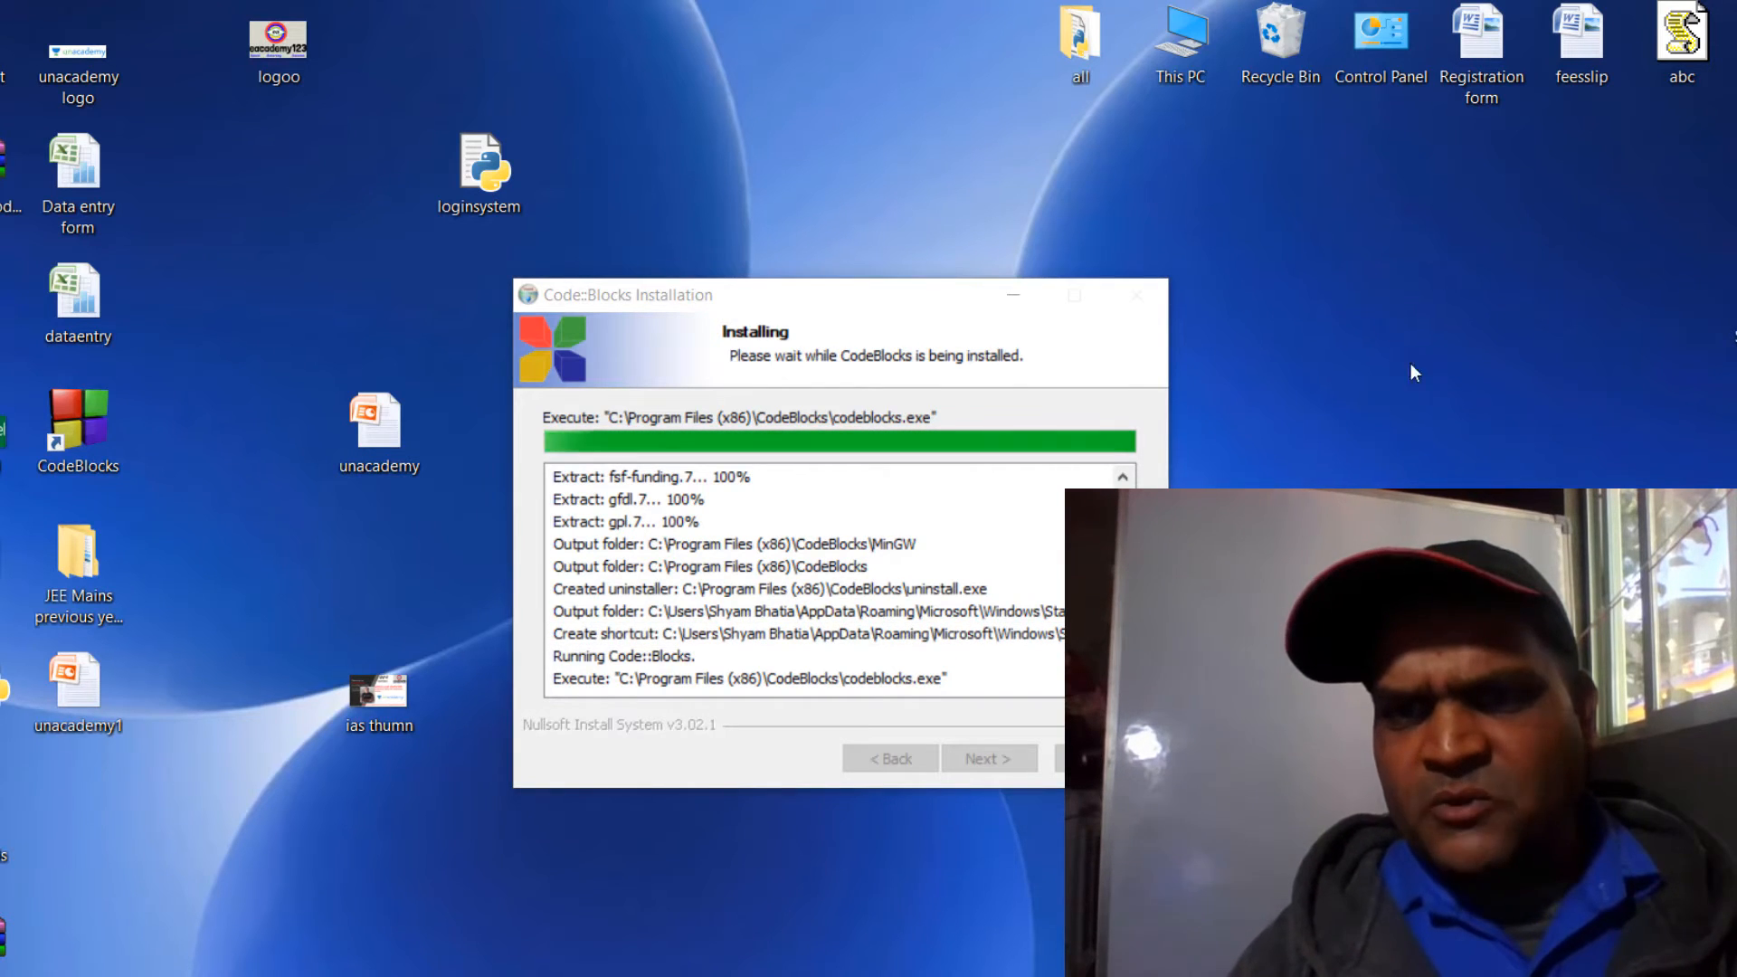
pyautogui.rightClick(1384, 312)
pyautogui.click(1429, 387)
pyautogui.rightClick(1429, 389)
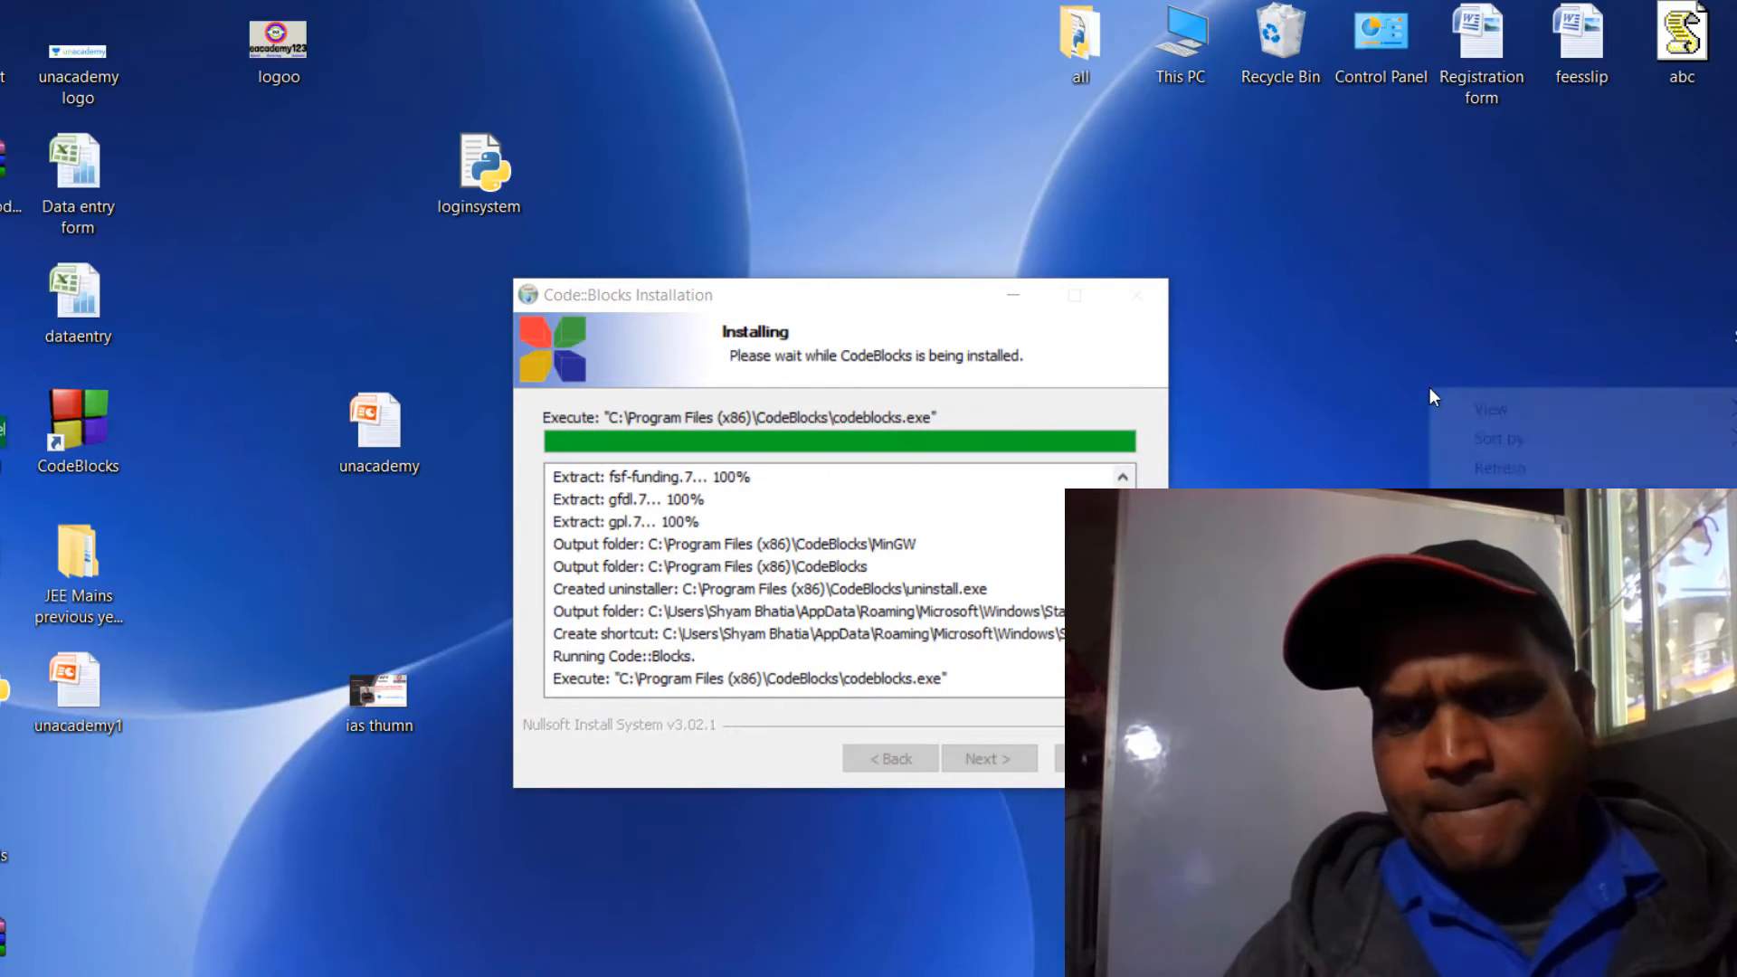
pyautogui.click(1474, 465)
pyautogui.rightClick(1301, 290)
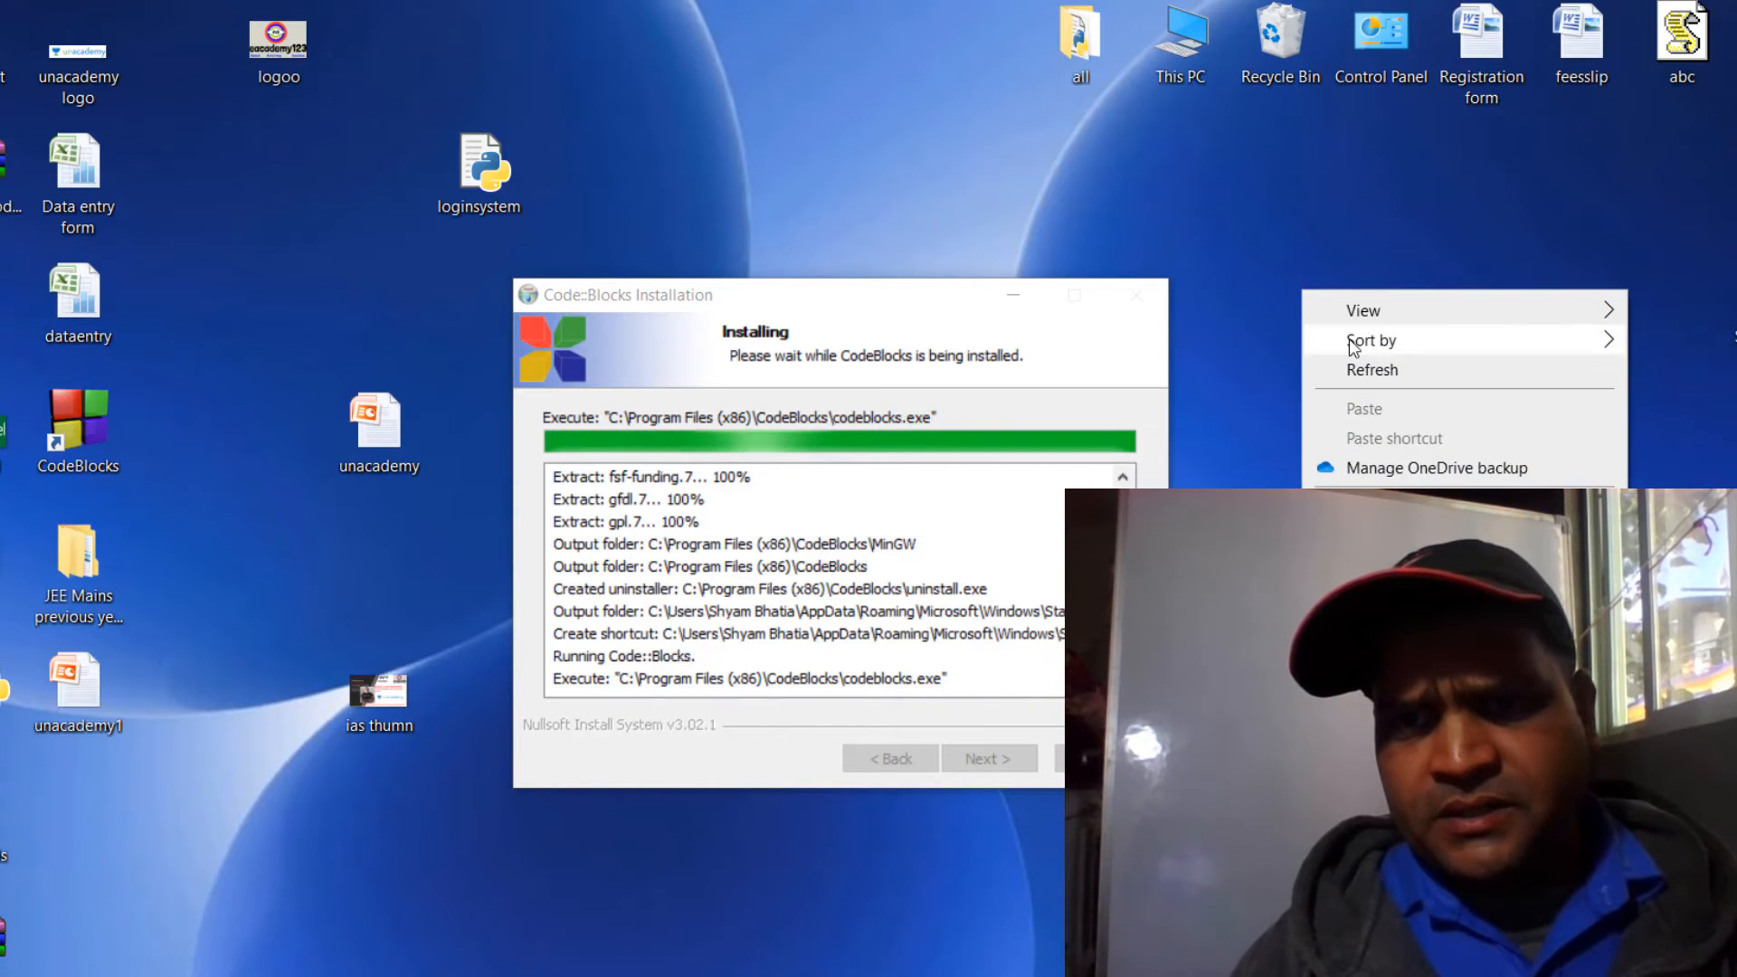
# Step: Refresh the desktop and complete the CodeBlocks setup wizard through to closing it
pyautogui.click(1374, 376)
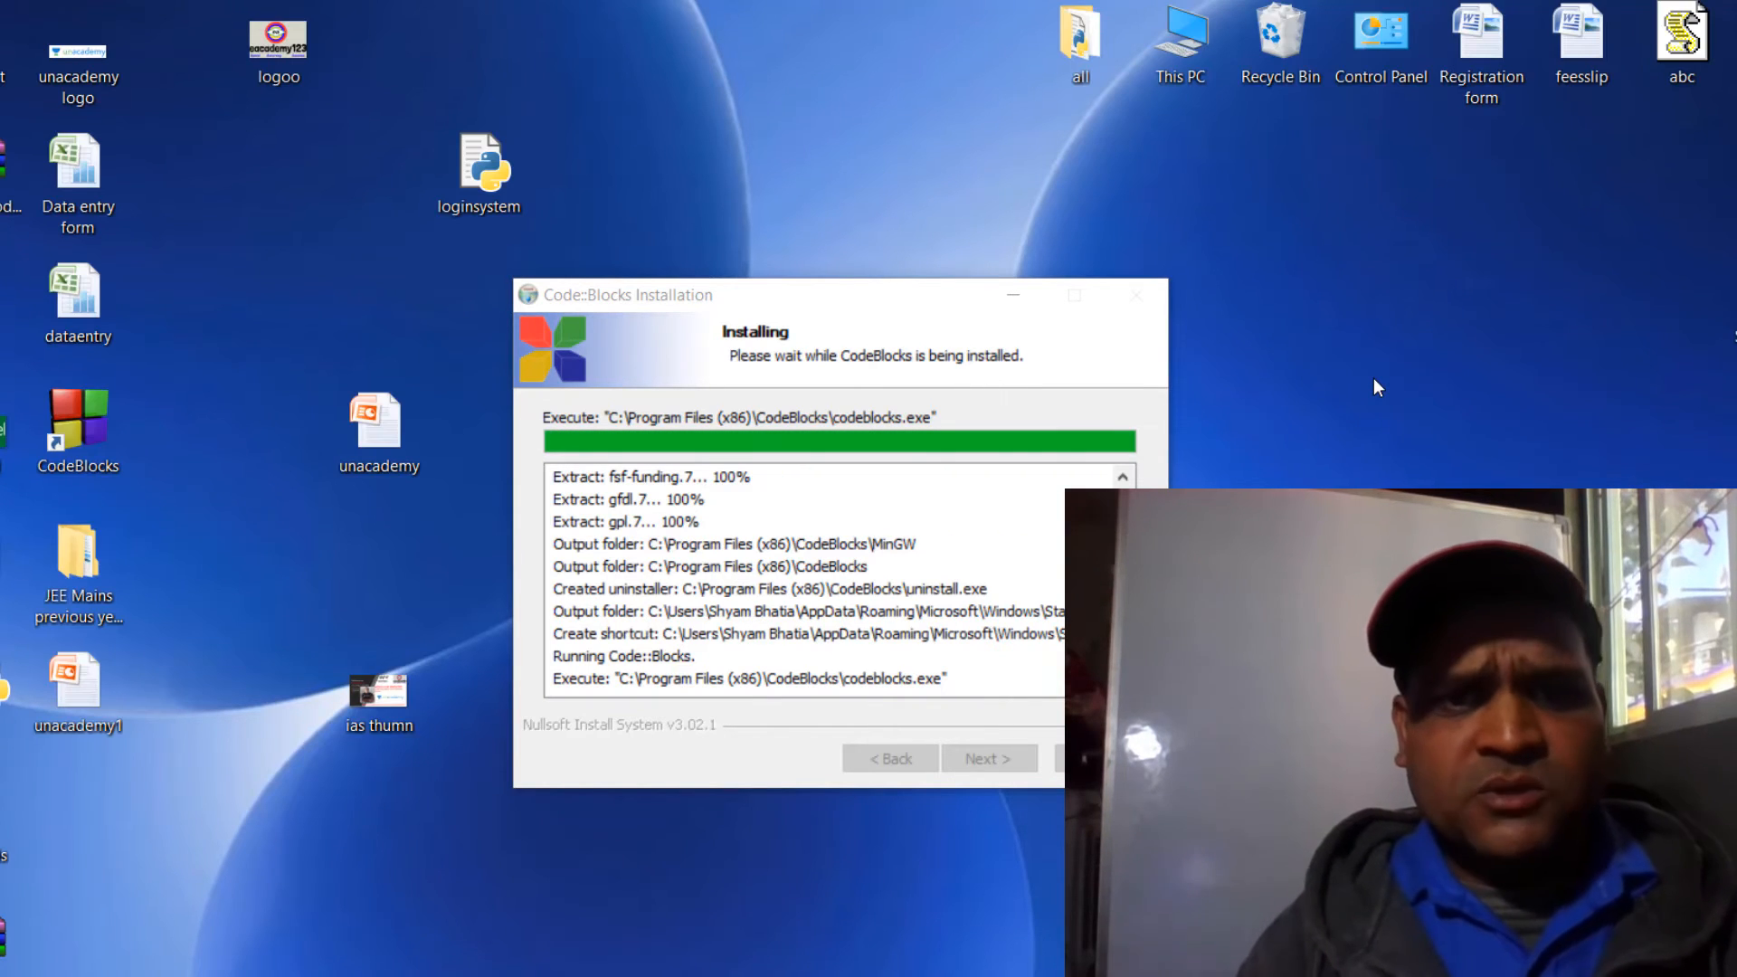
pyautogui.moveTo(1373, 377); pyautogui.dragTo(1216, 406)
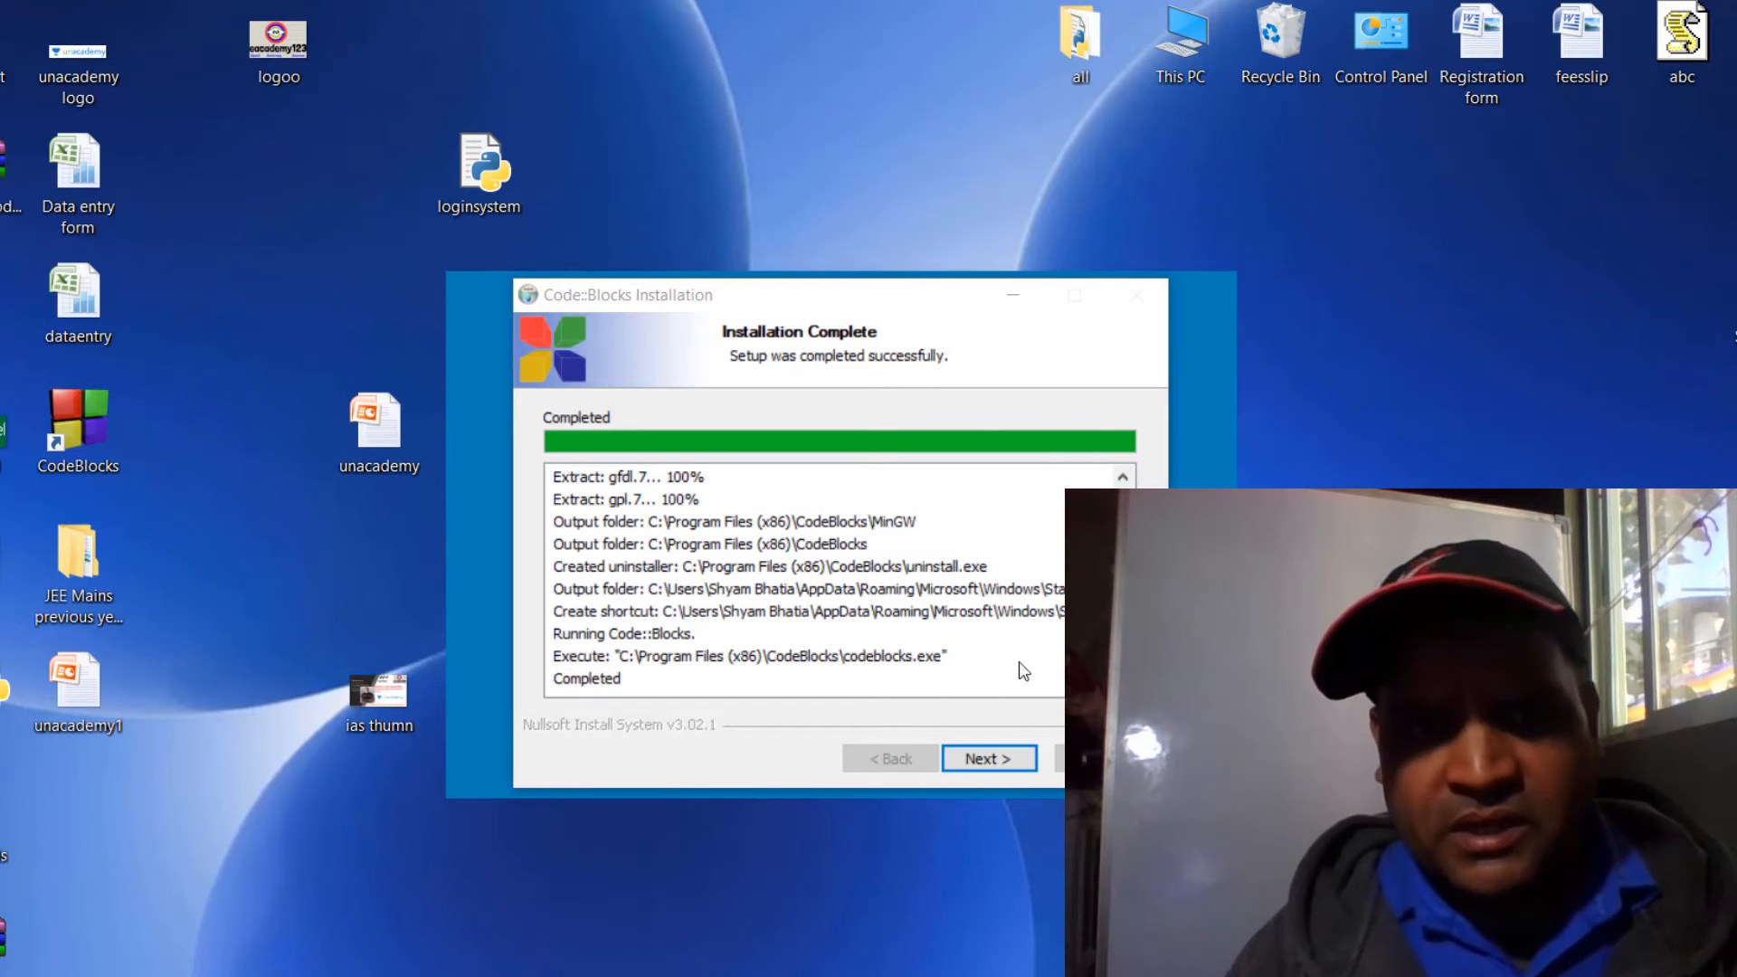
pyautogui.click(994, 767)
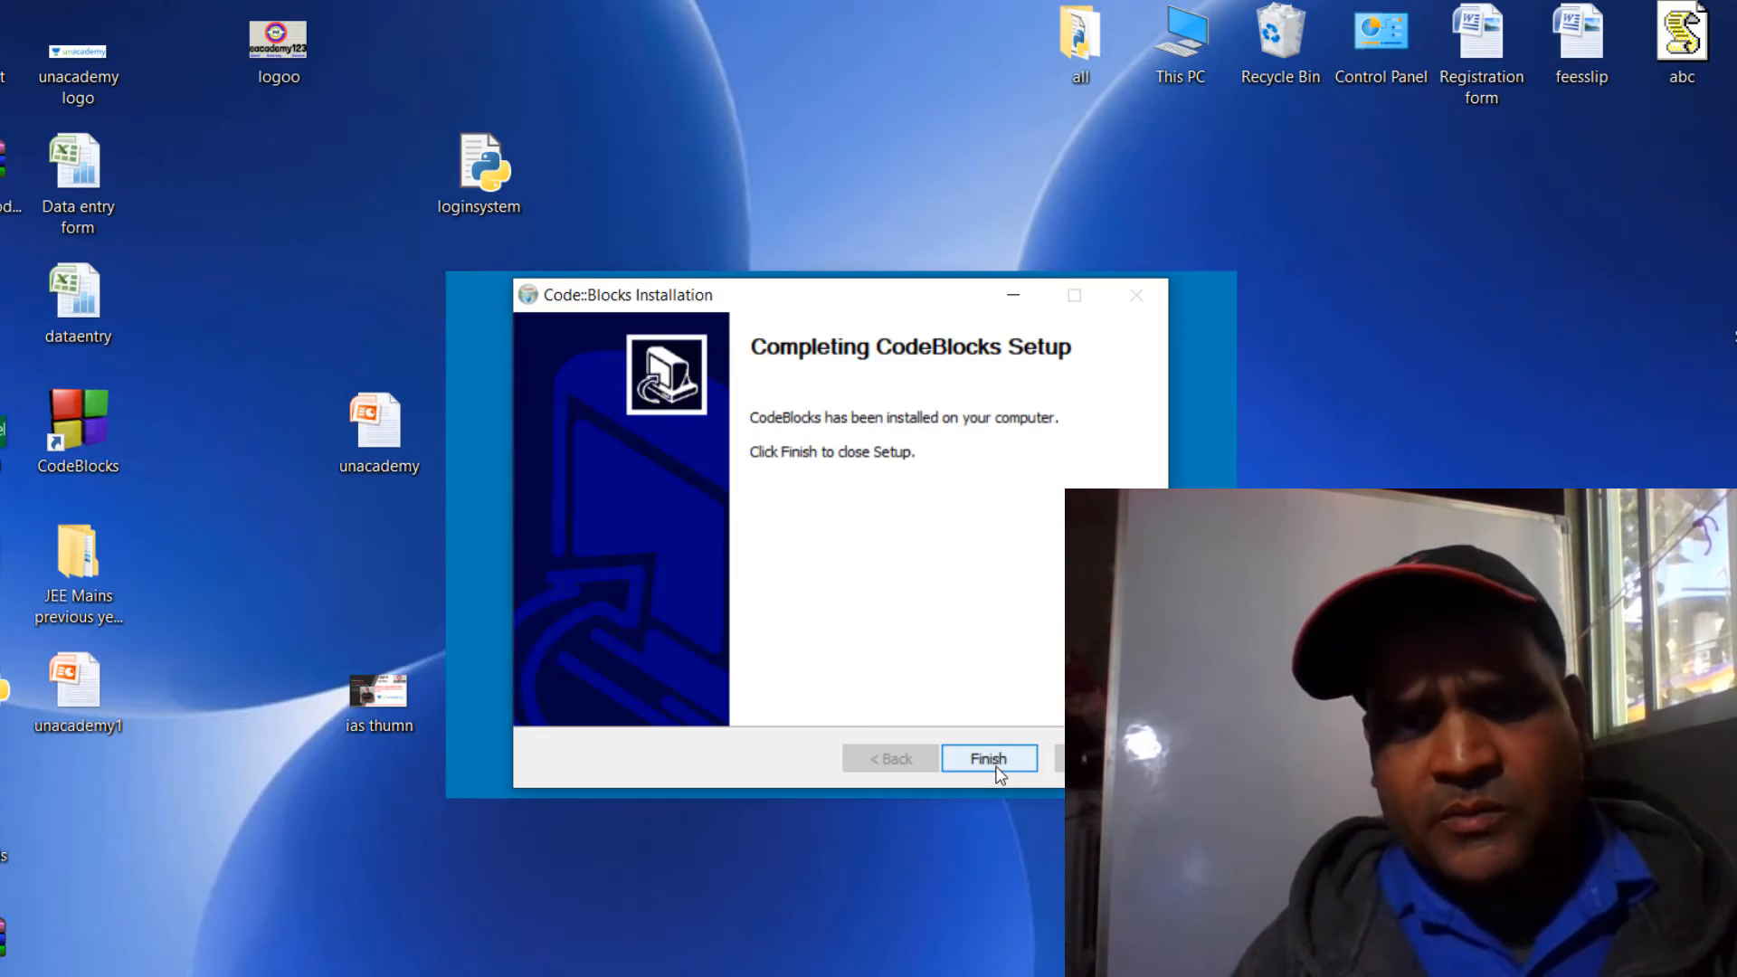
pyautogui.click(975, 759)
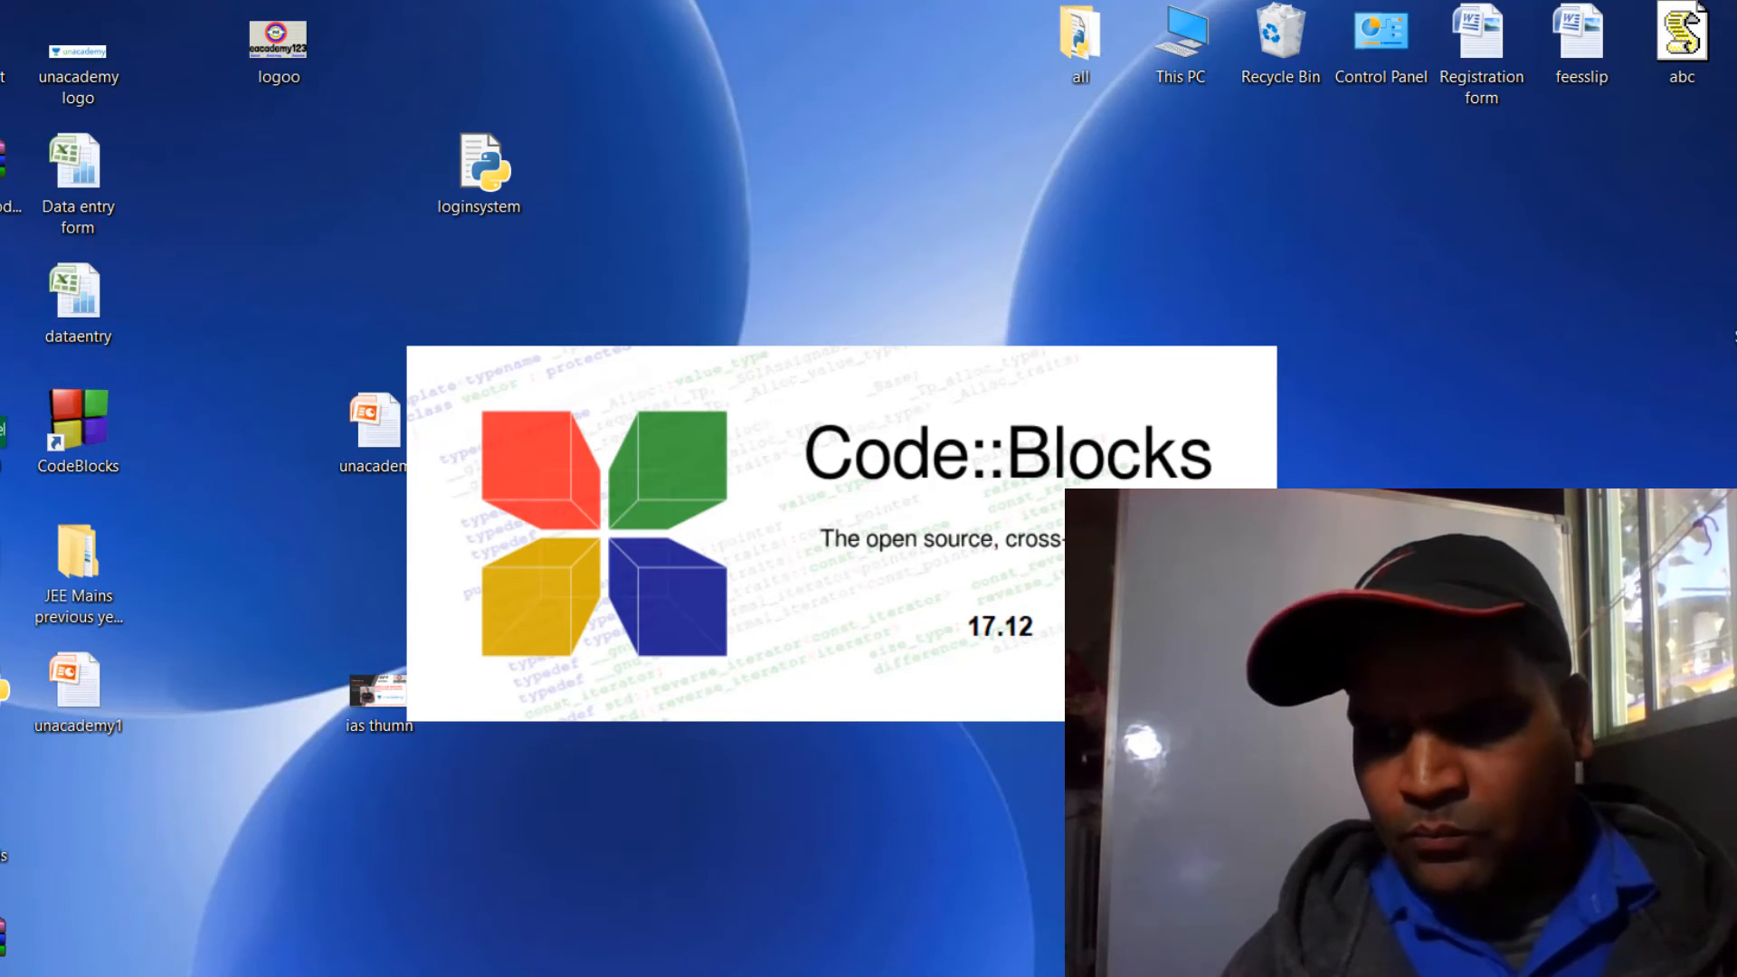
# Step: Launch CodeBlocks from its desktop shortcut and maximize its window
pyautogui.moveTo(843, 753); pyautogui.dragTo(161, 578)
pyautogui.doubleClick(101, 452)
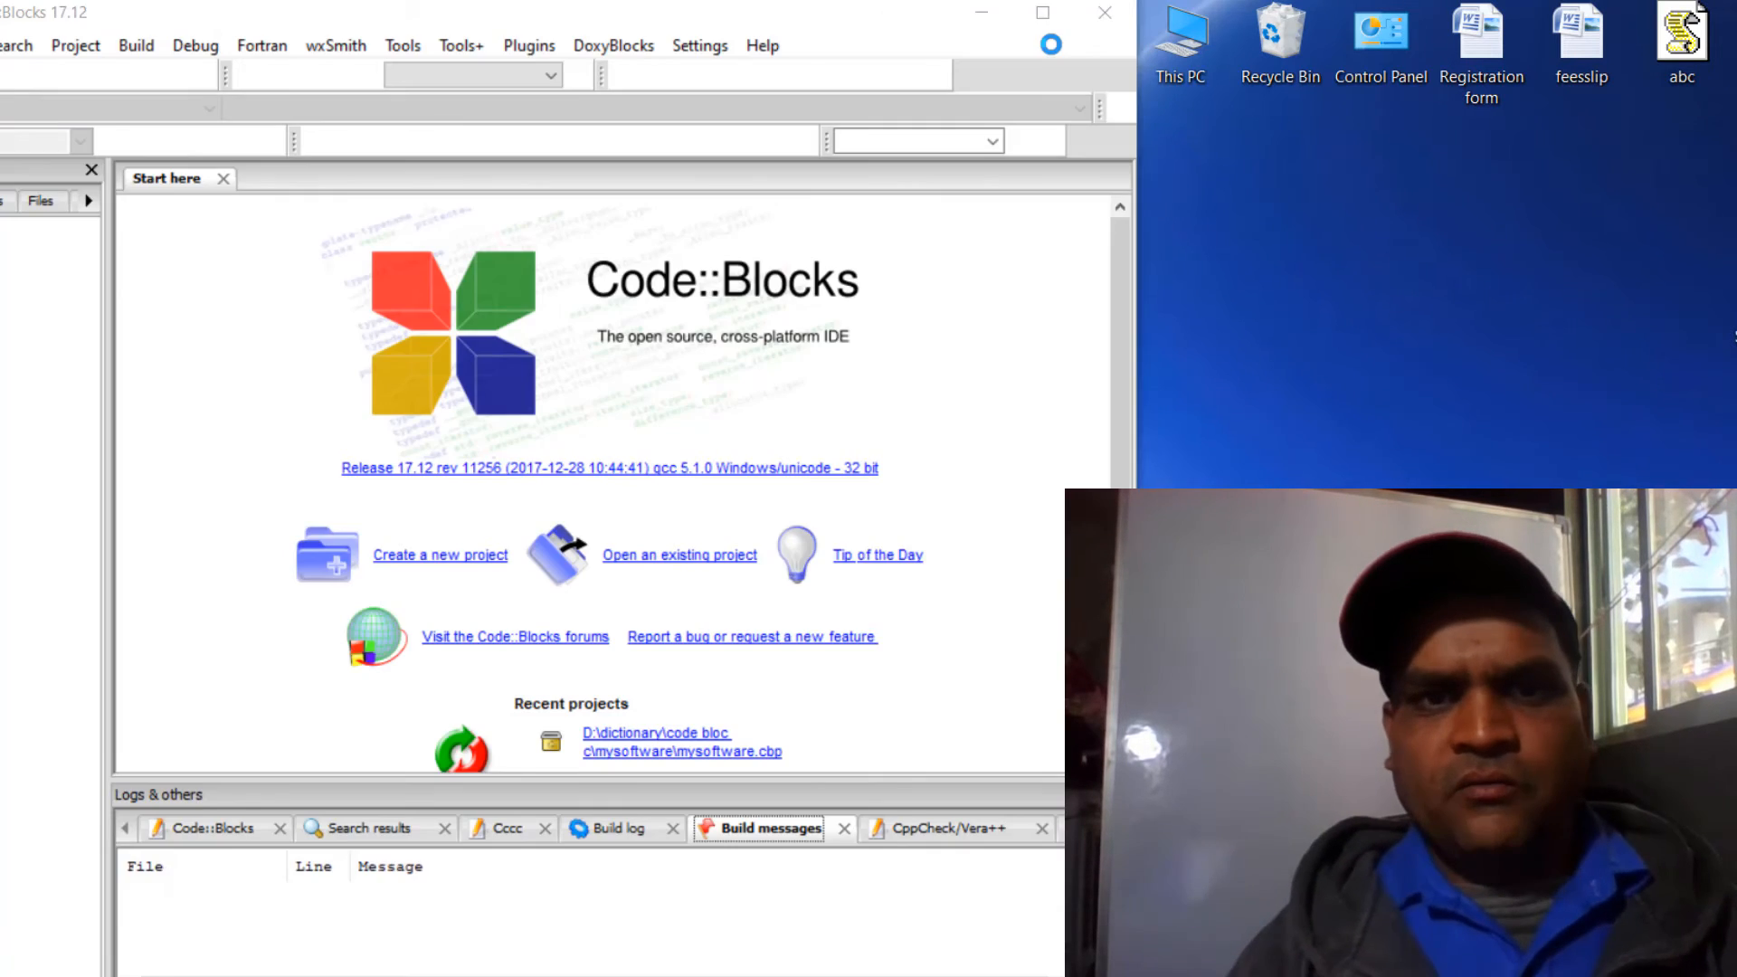
pyautogui.click(1040, 15)
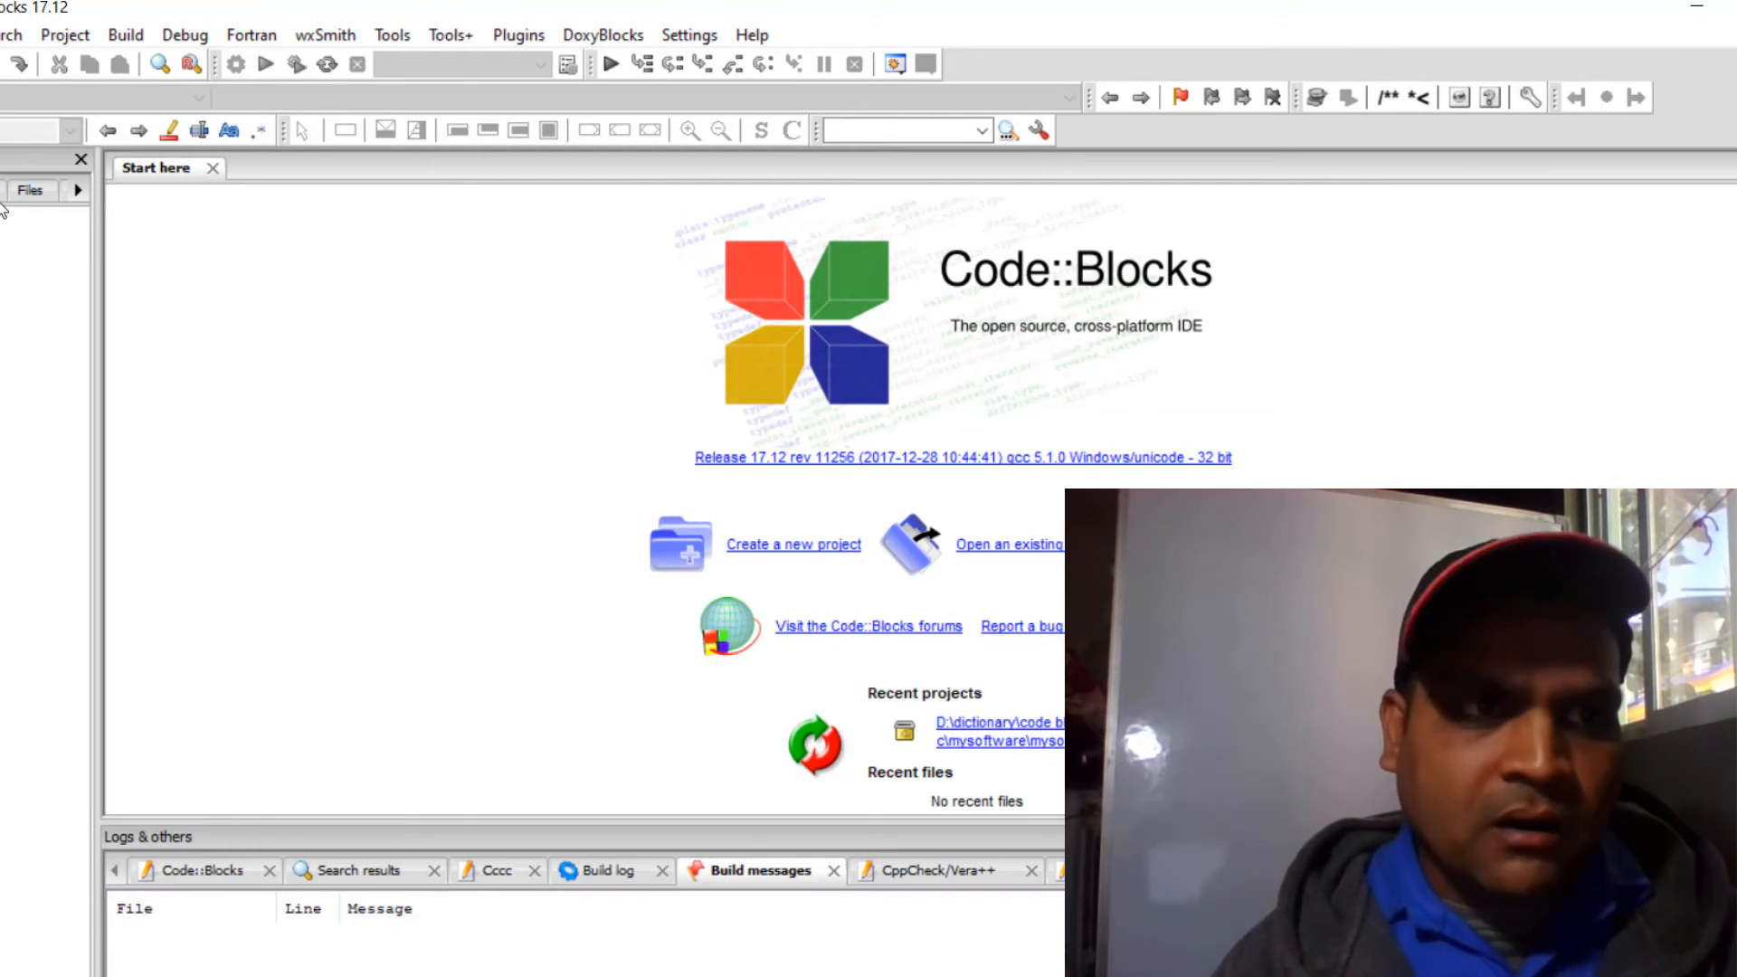
pyautogui.click(1, 35)
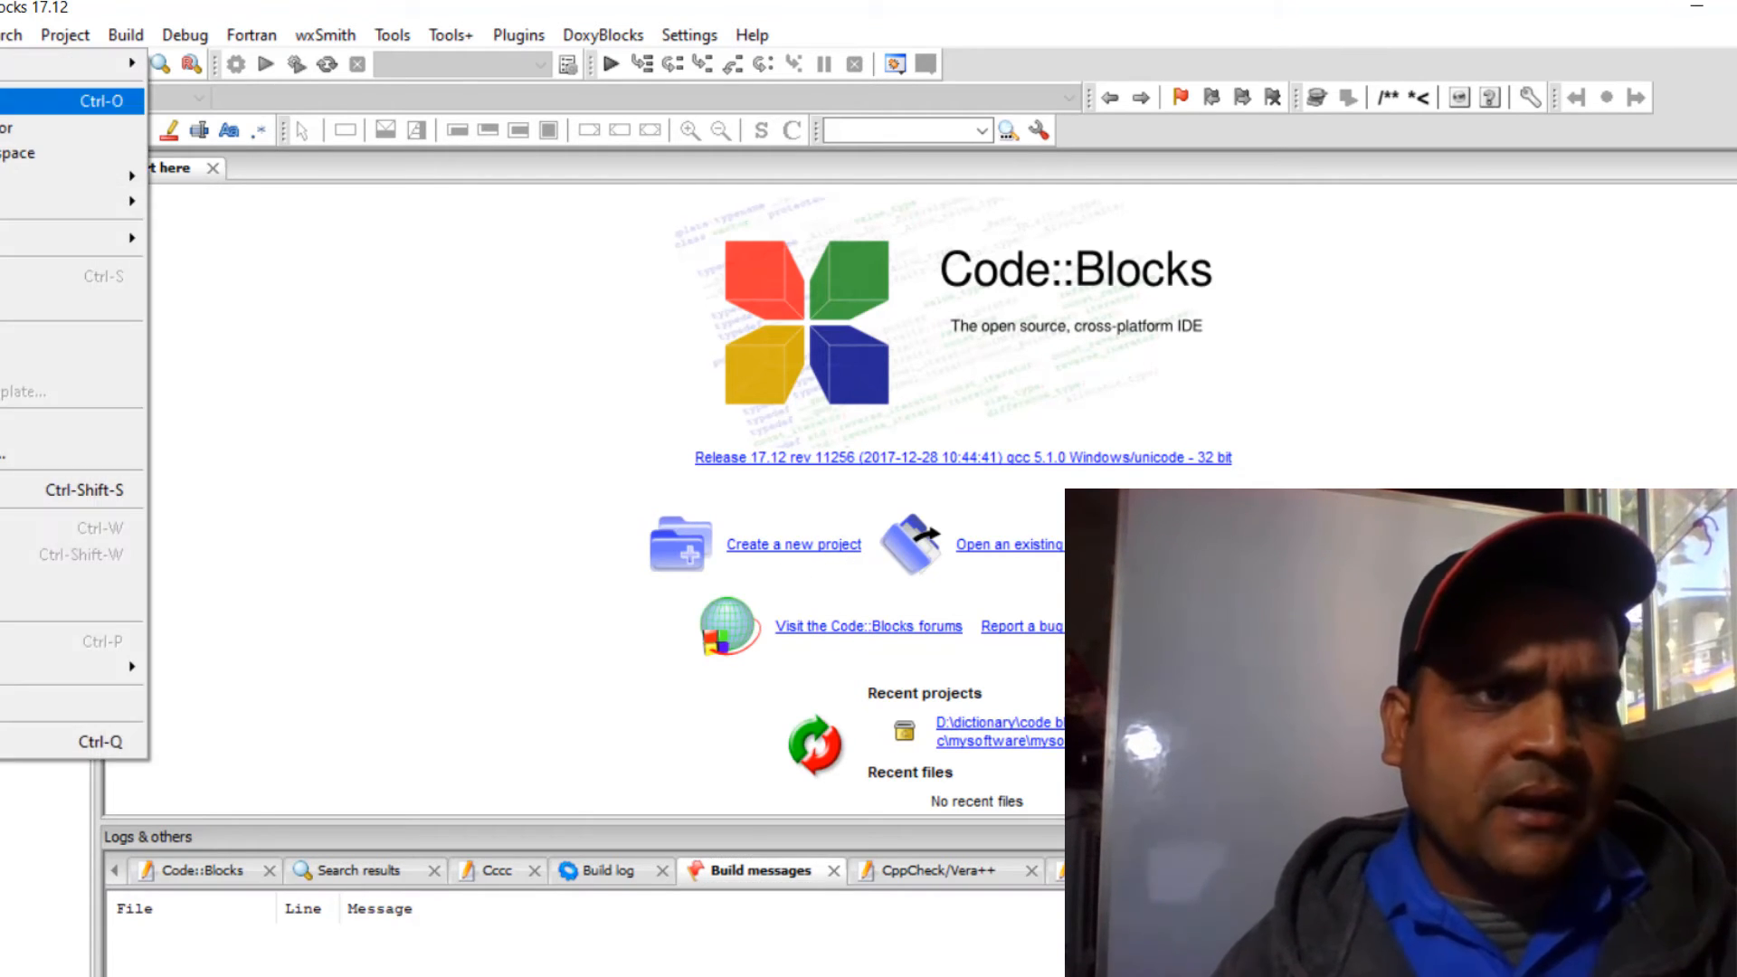
pyautogui.moveTo(22, 78)
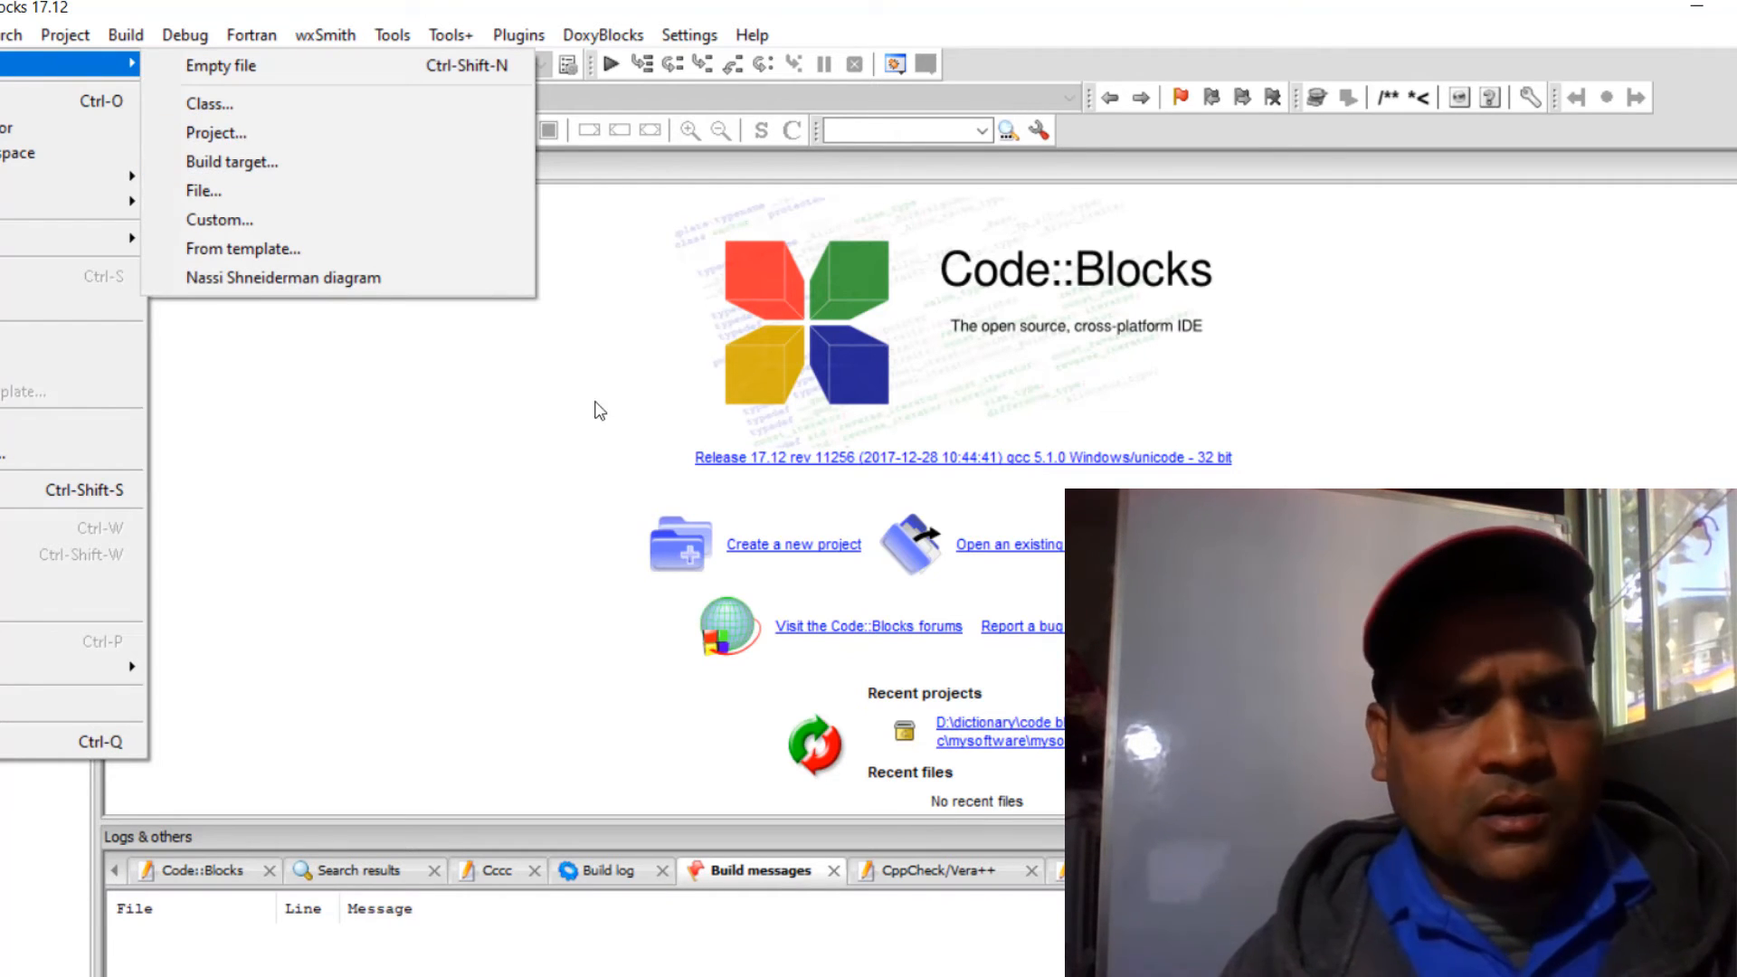
pyautogui.click(450, 279)
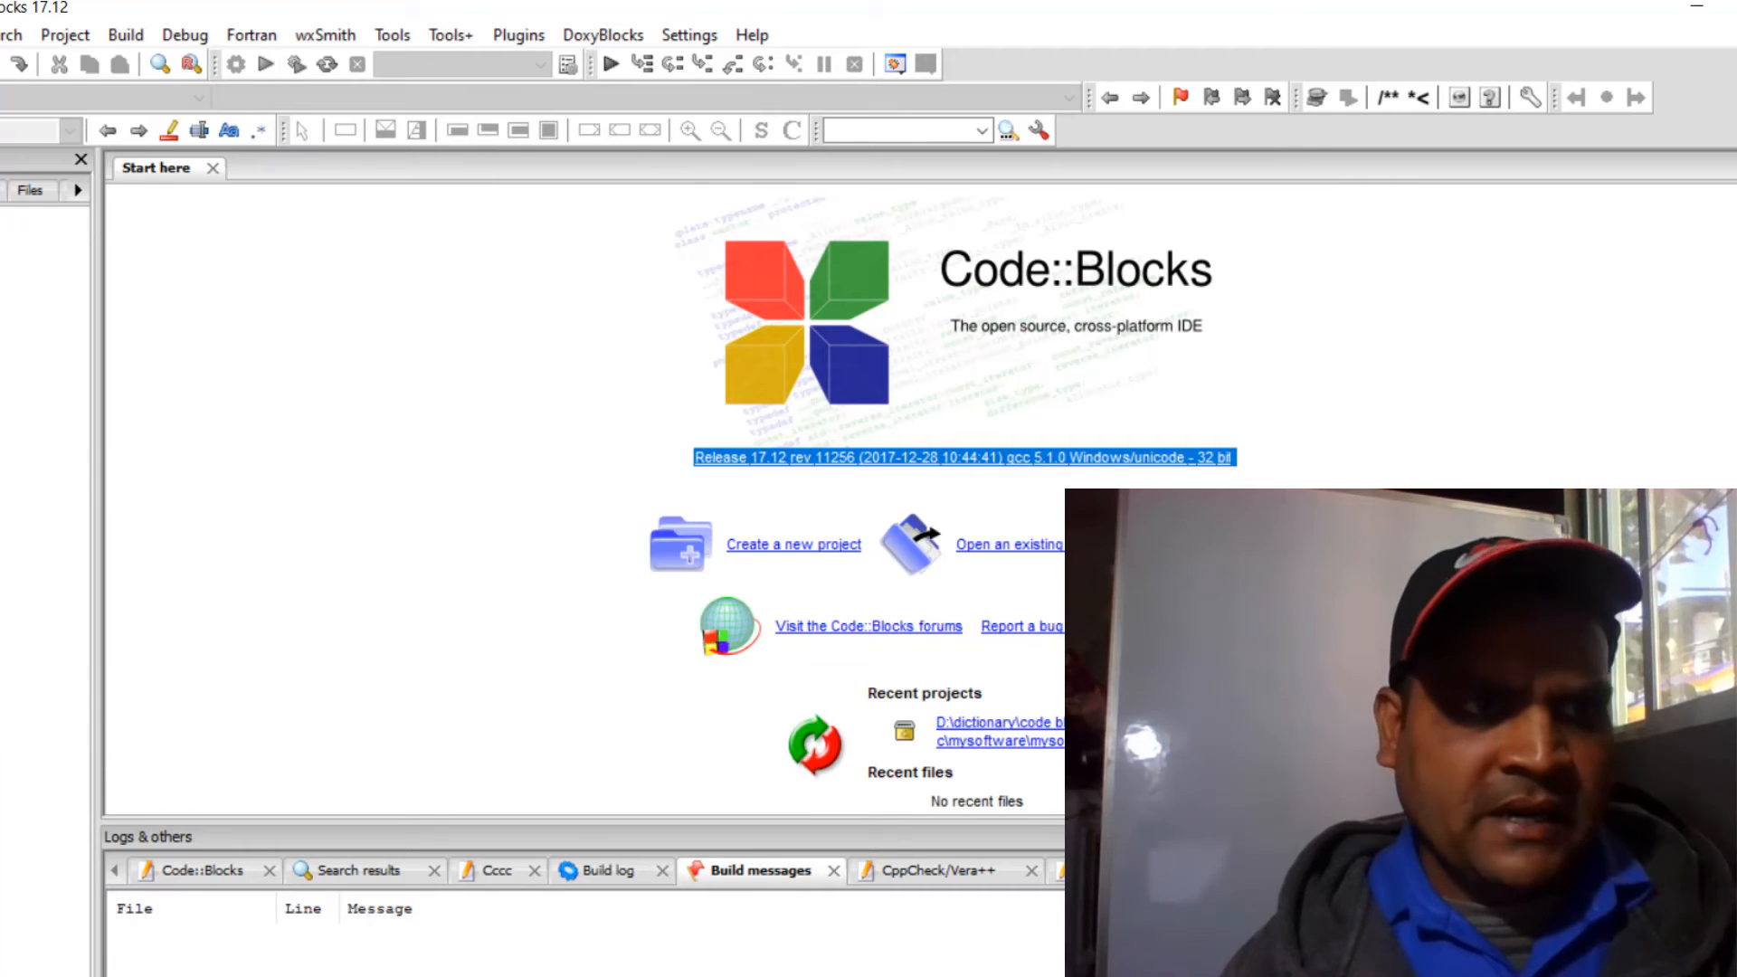
# Step: Start a new project from the Console application template
pyautogui.click(0, 36)
pyautogui.moveTo(72, 68)
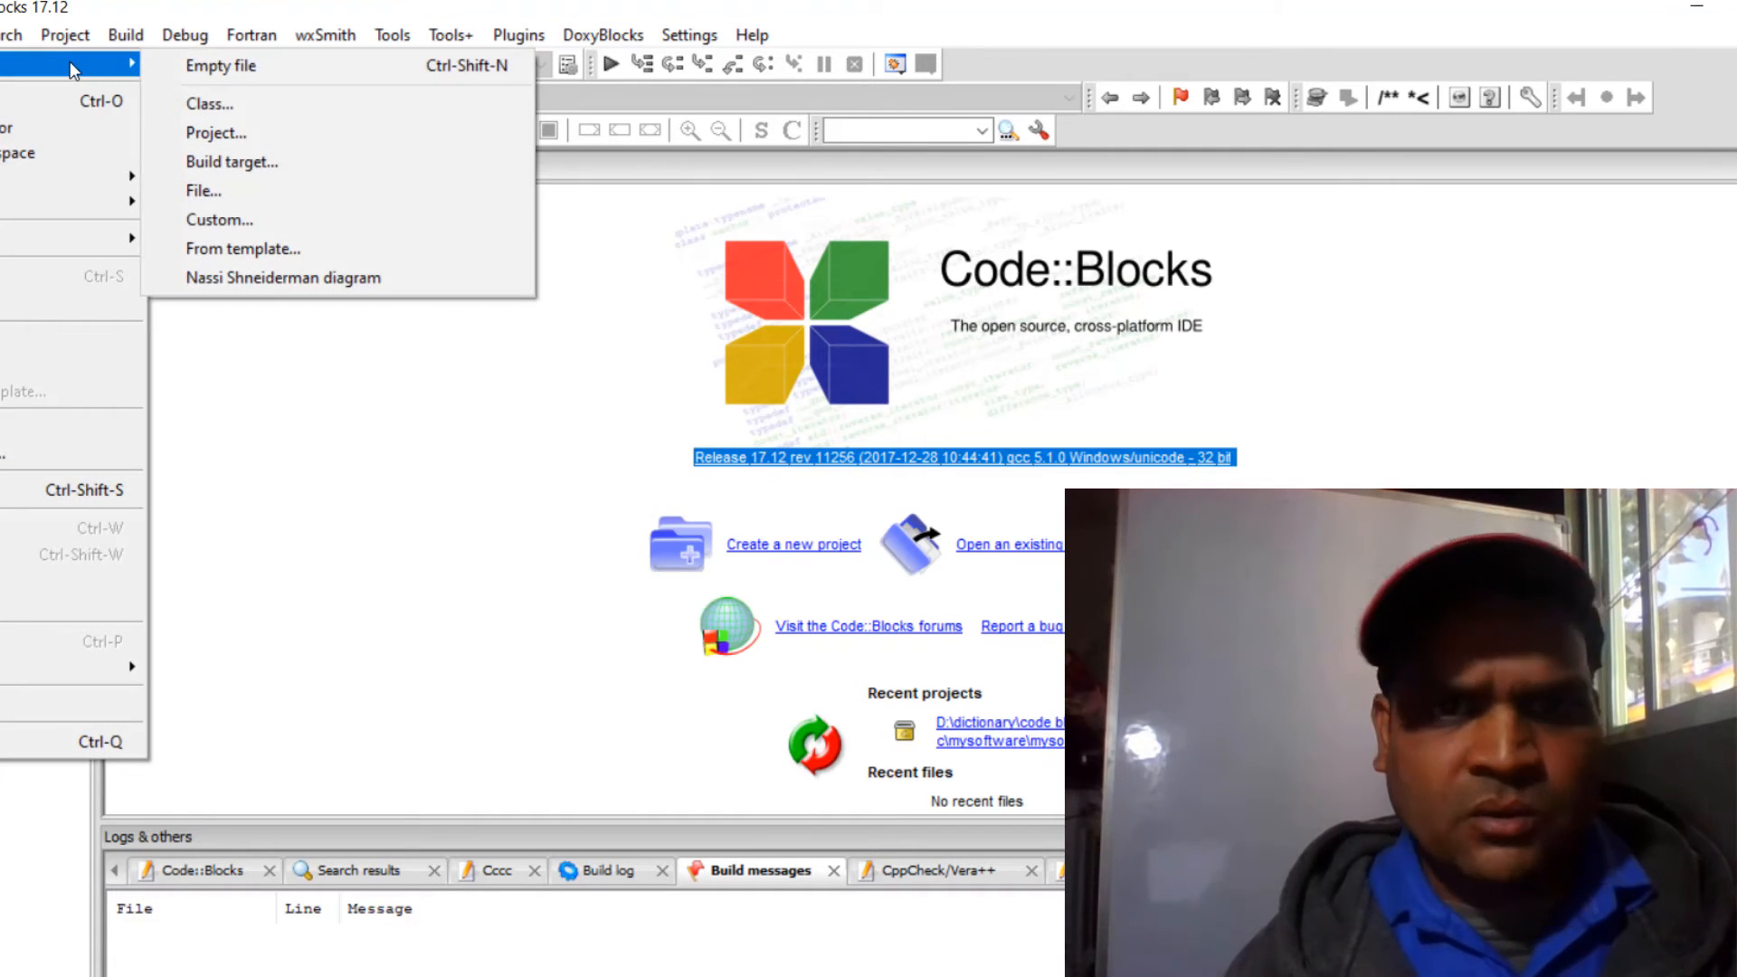
pyautogui.click(227, 133)
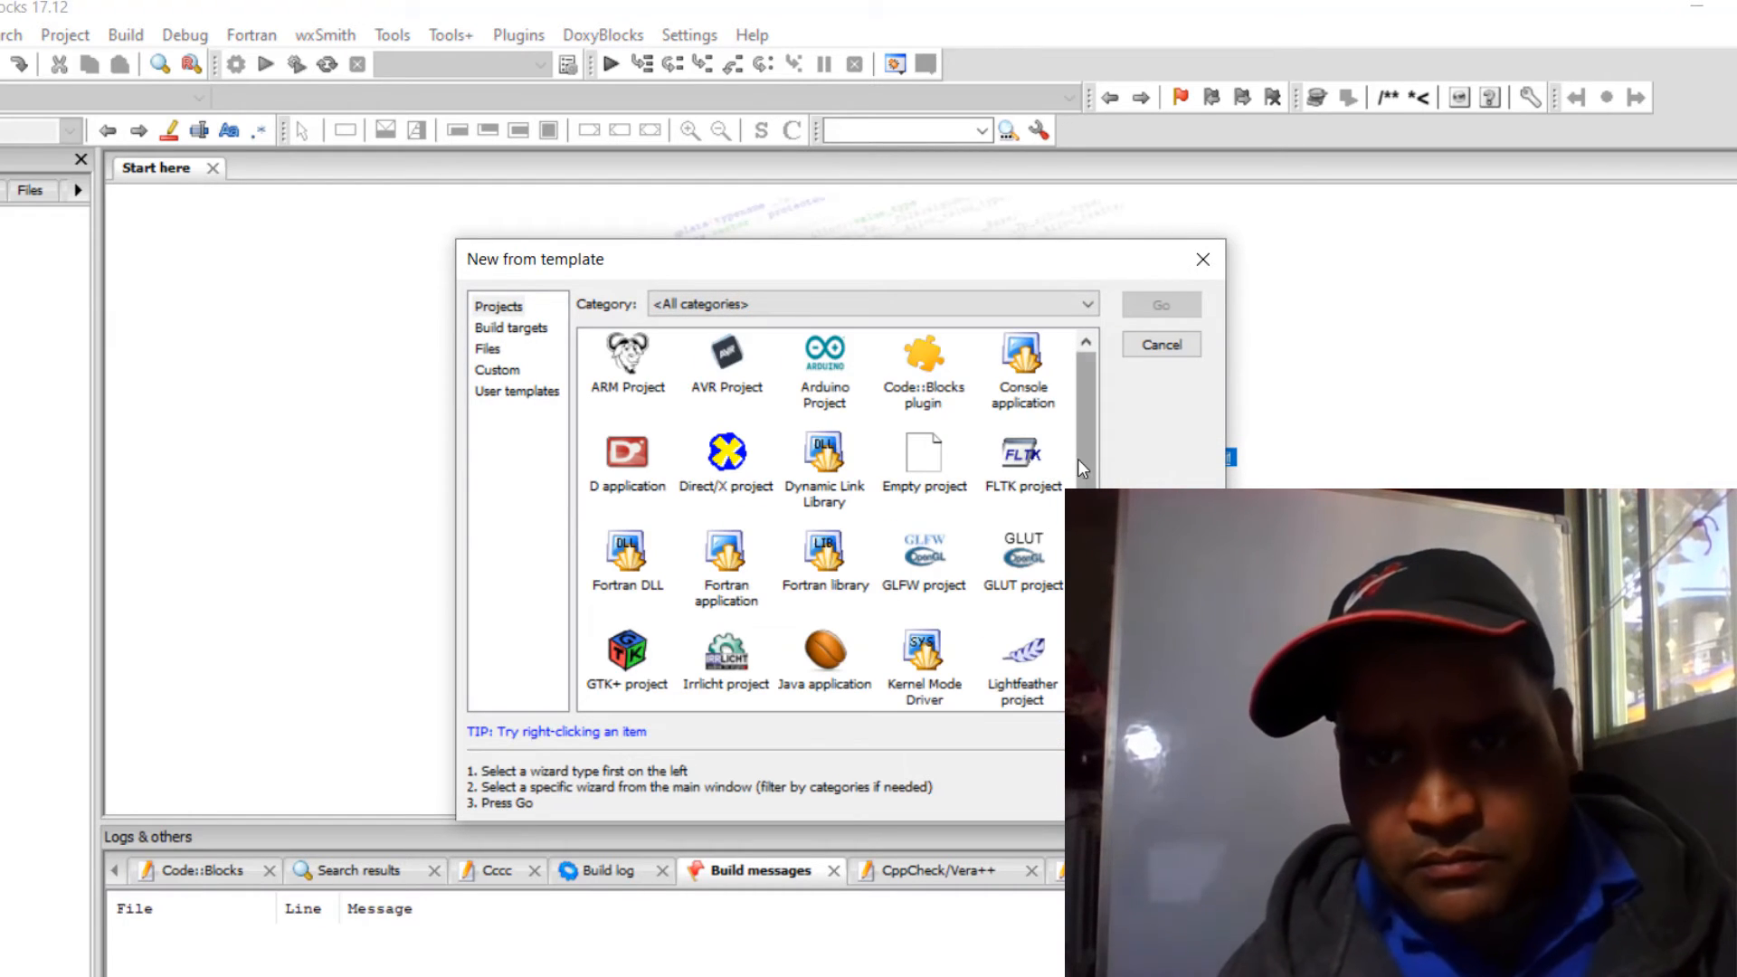
pyautogui.scroll(-5, 1082, 465)
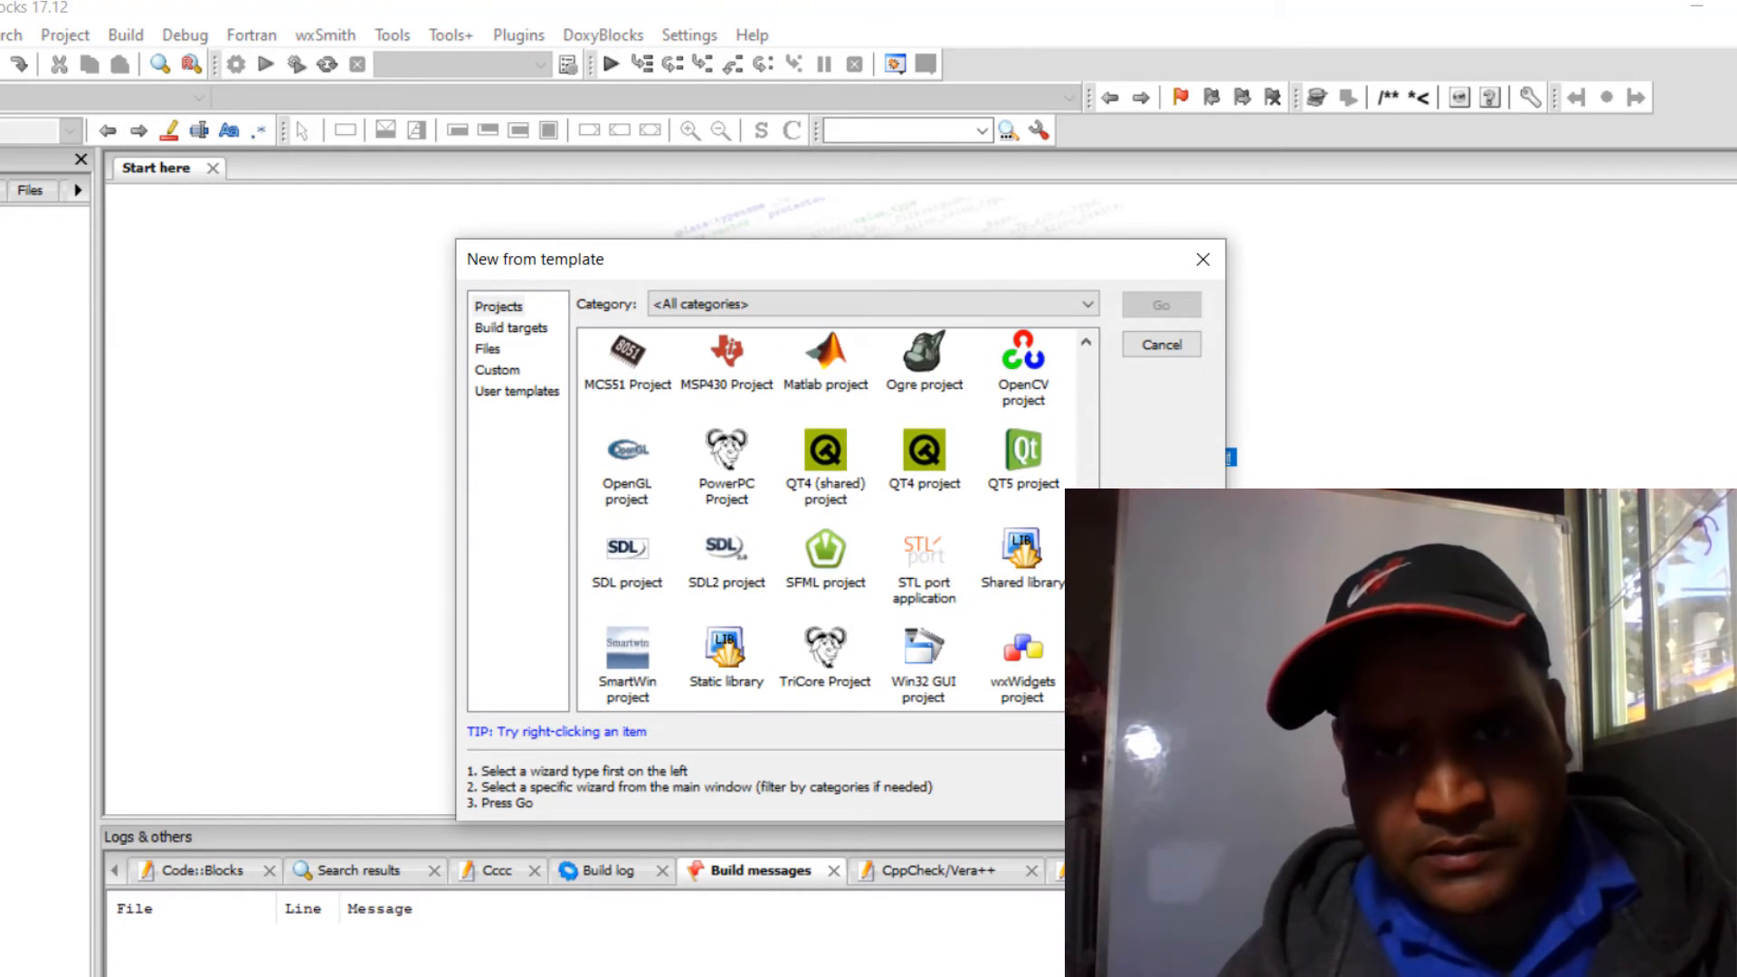
pyautogui.scroll(5, 841, 520)
pyautogui.scroll(-2, 841, 520)
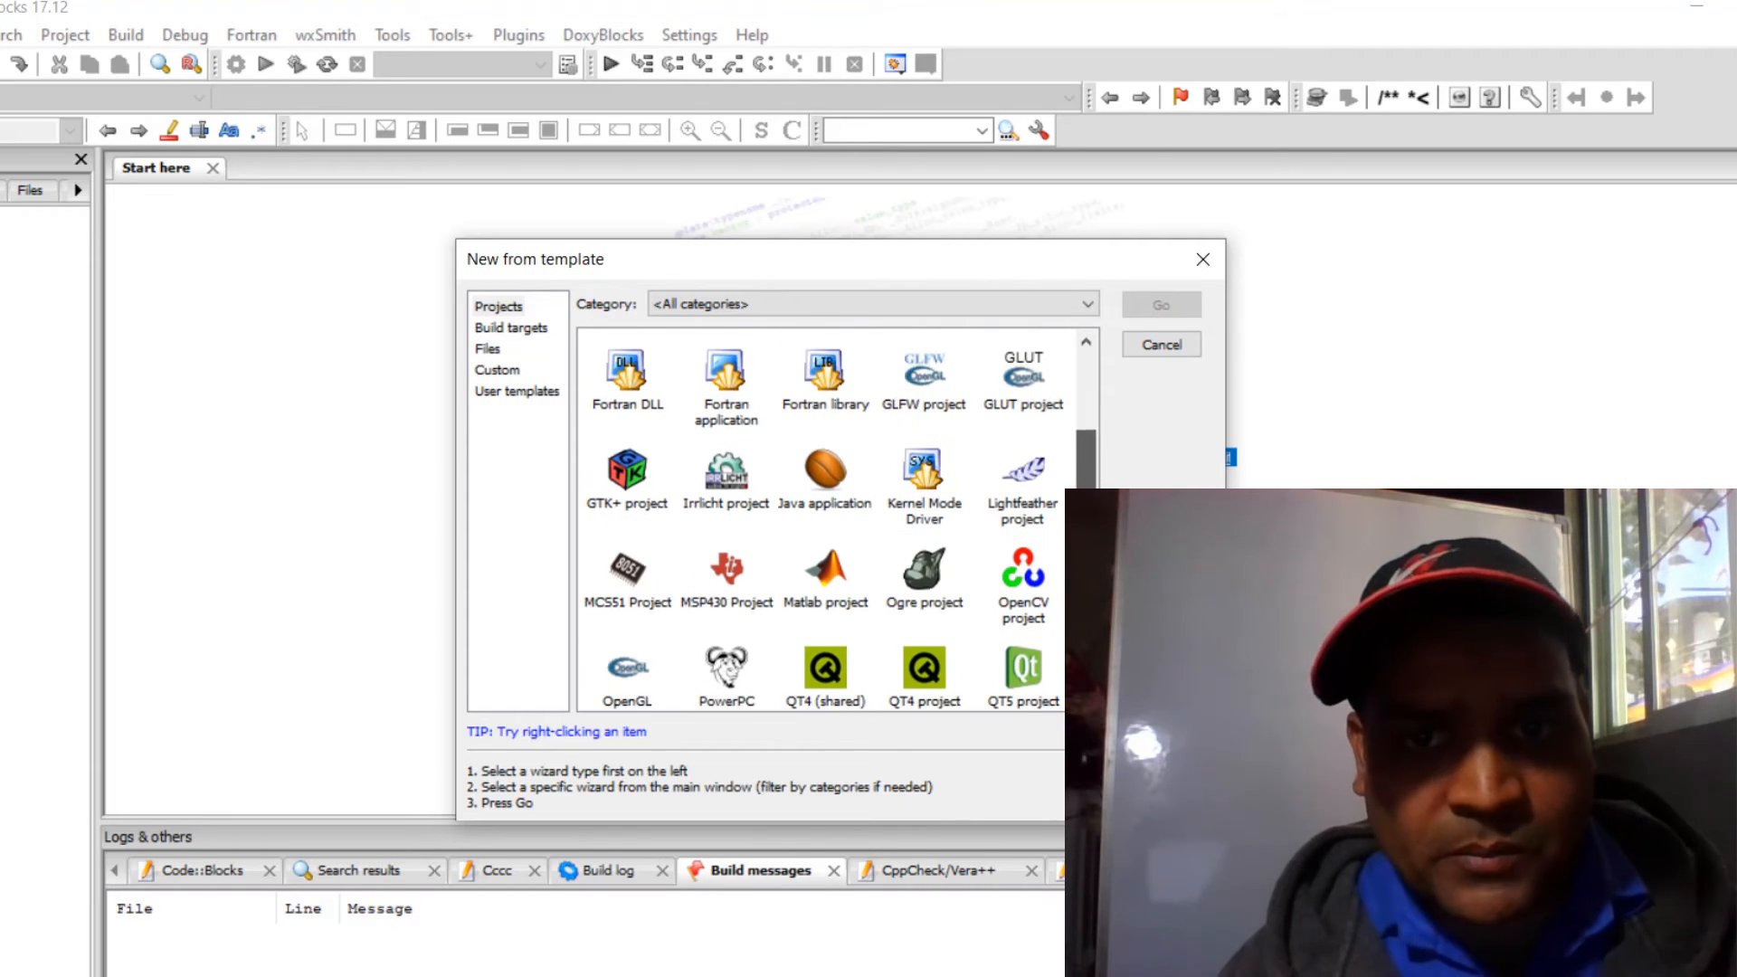
pyautogui.scroll(-1, 1089, 470)
pyautogui.scroll(3, 1089, 470)
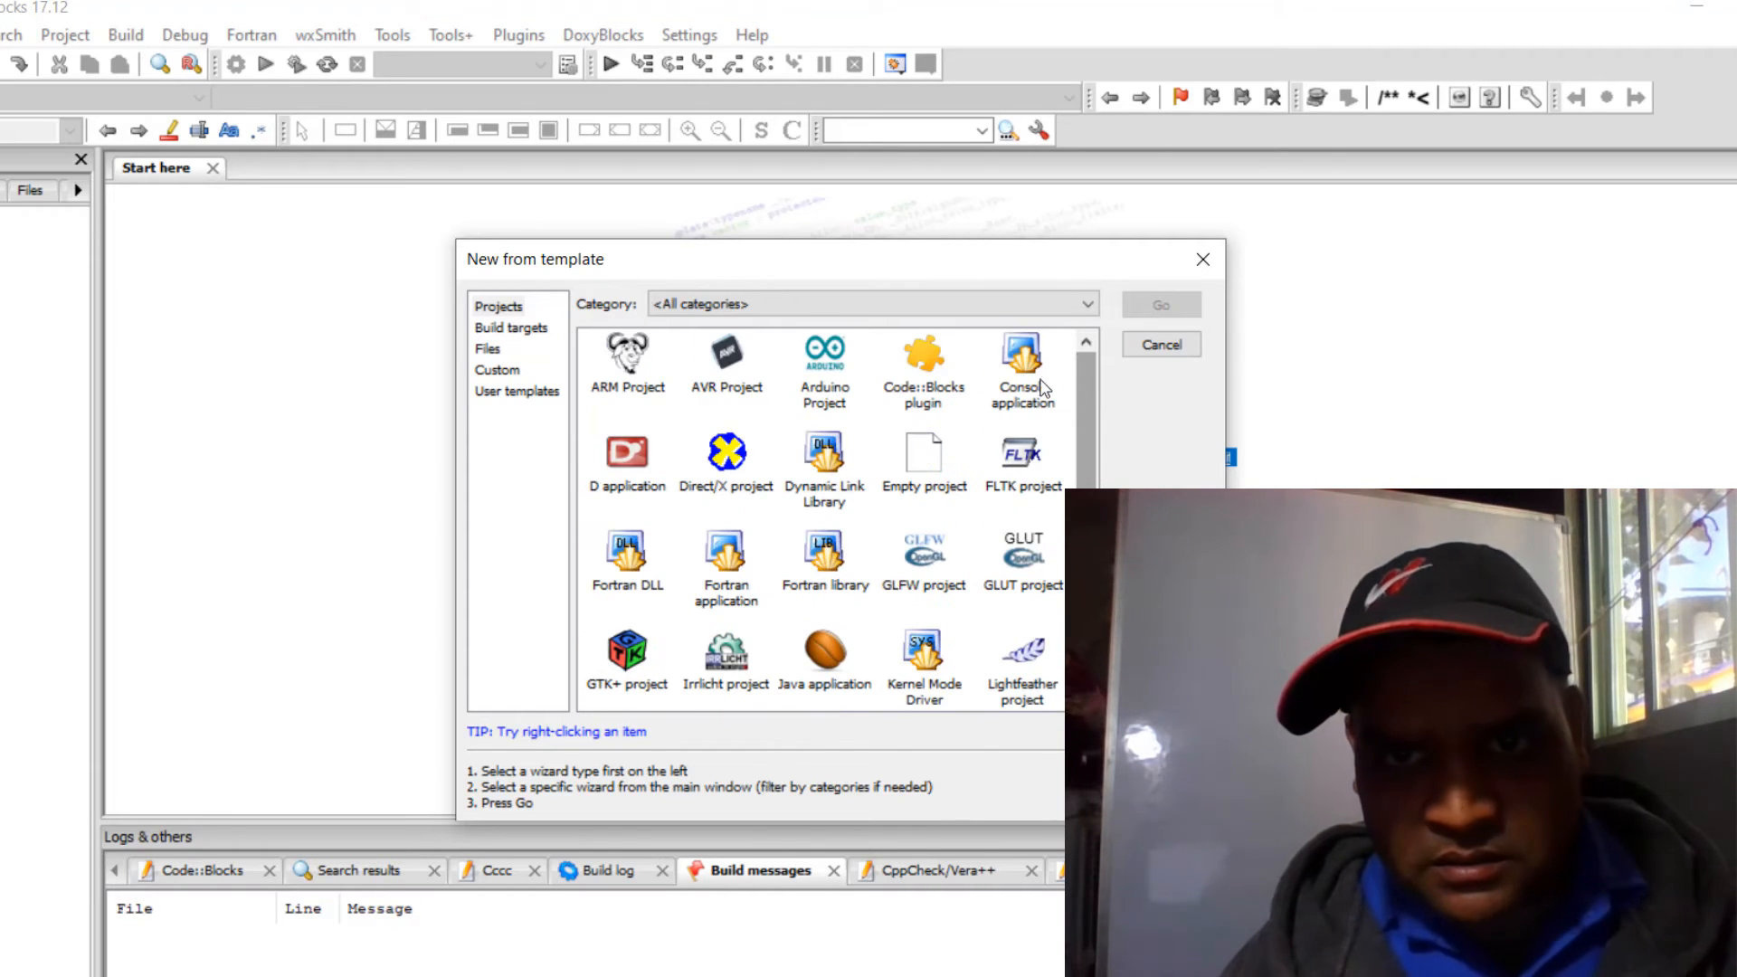
pyautogui.click(1020, 385)
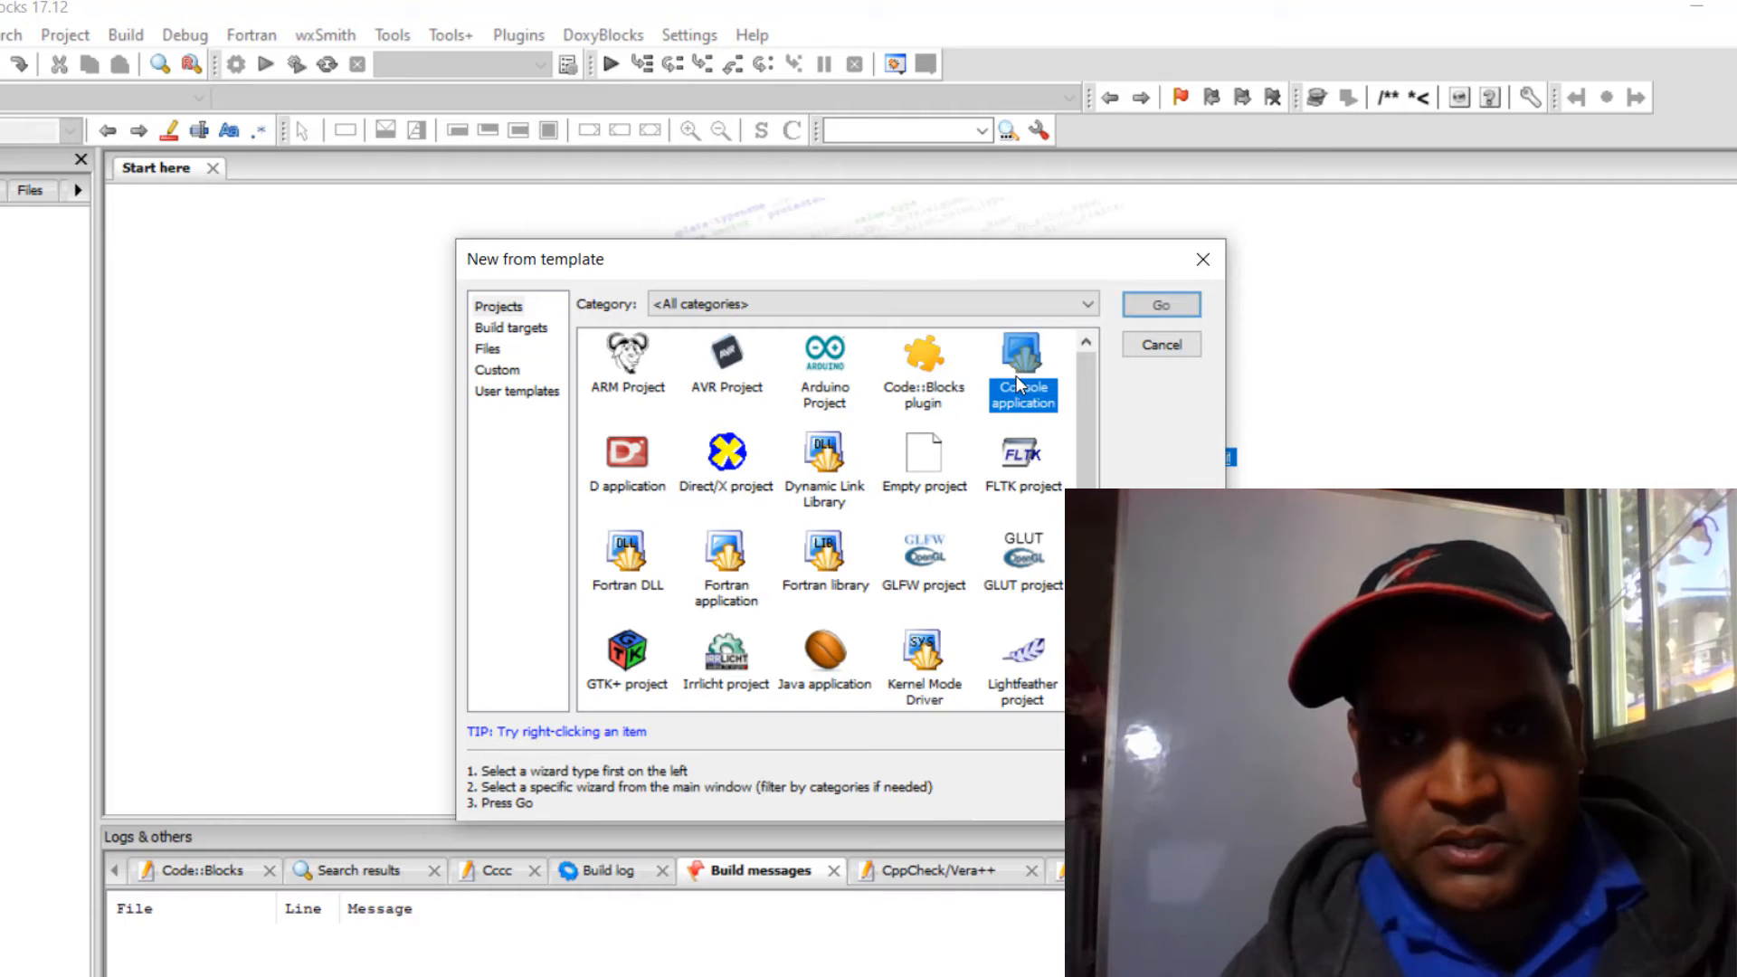
pyautogui.click(1170, 308)
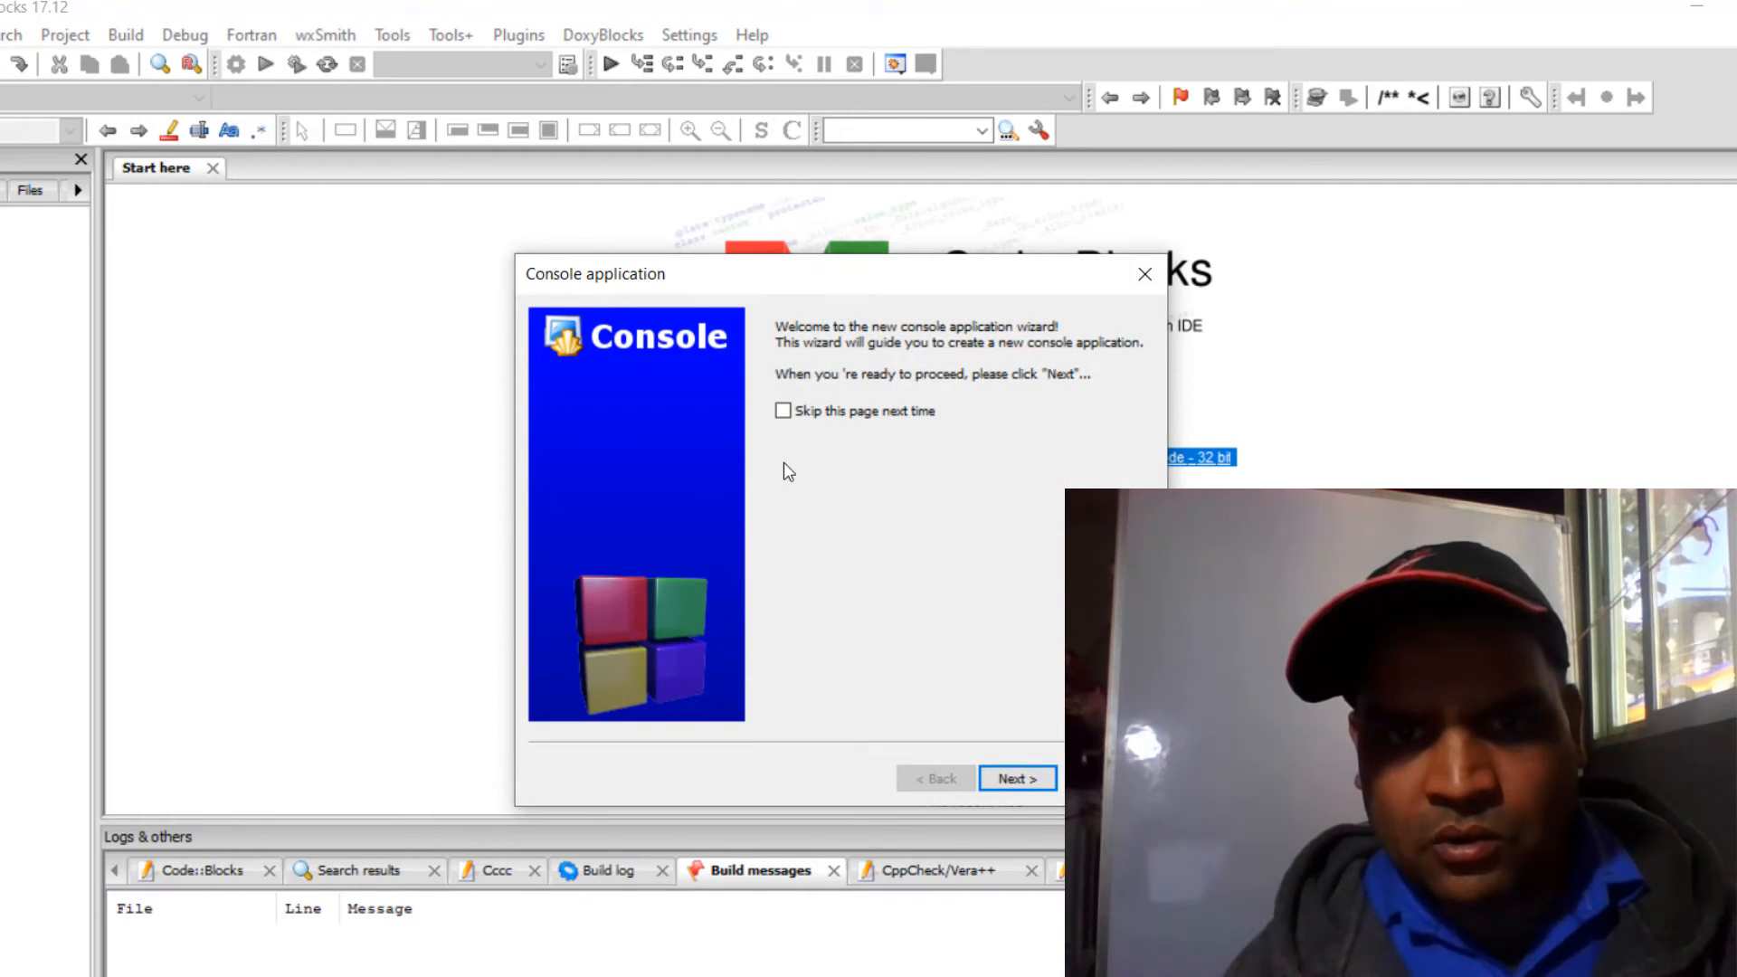
# Step: Choose C as the language of the console application and continue to the project title and folder settings
pyautogui.click(1015, 779)
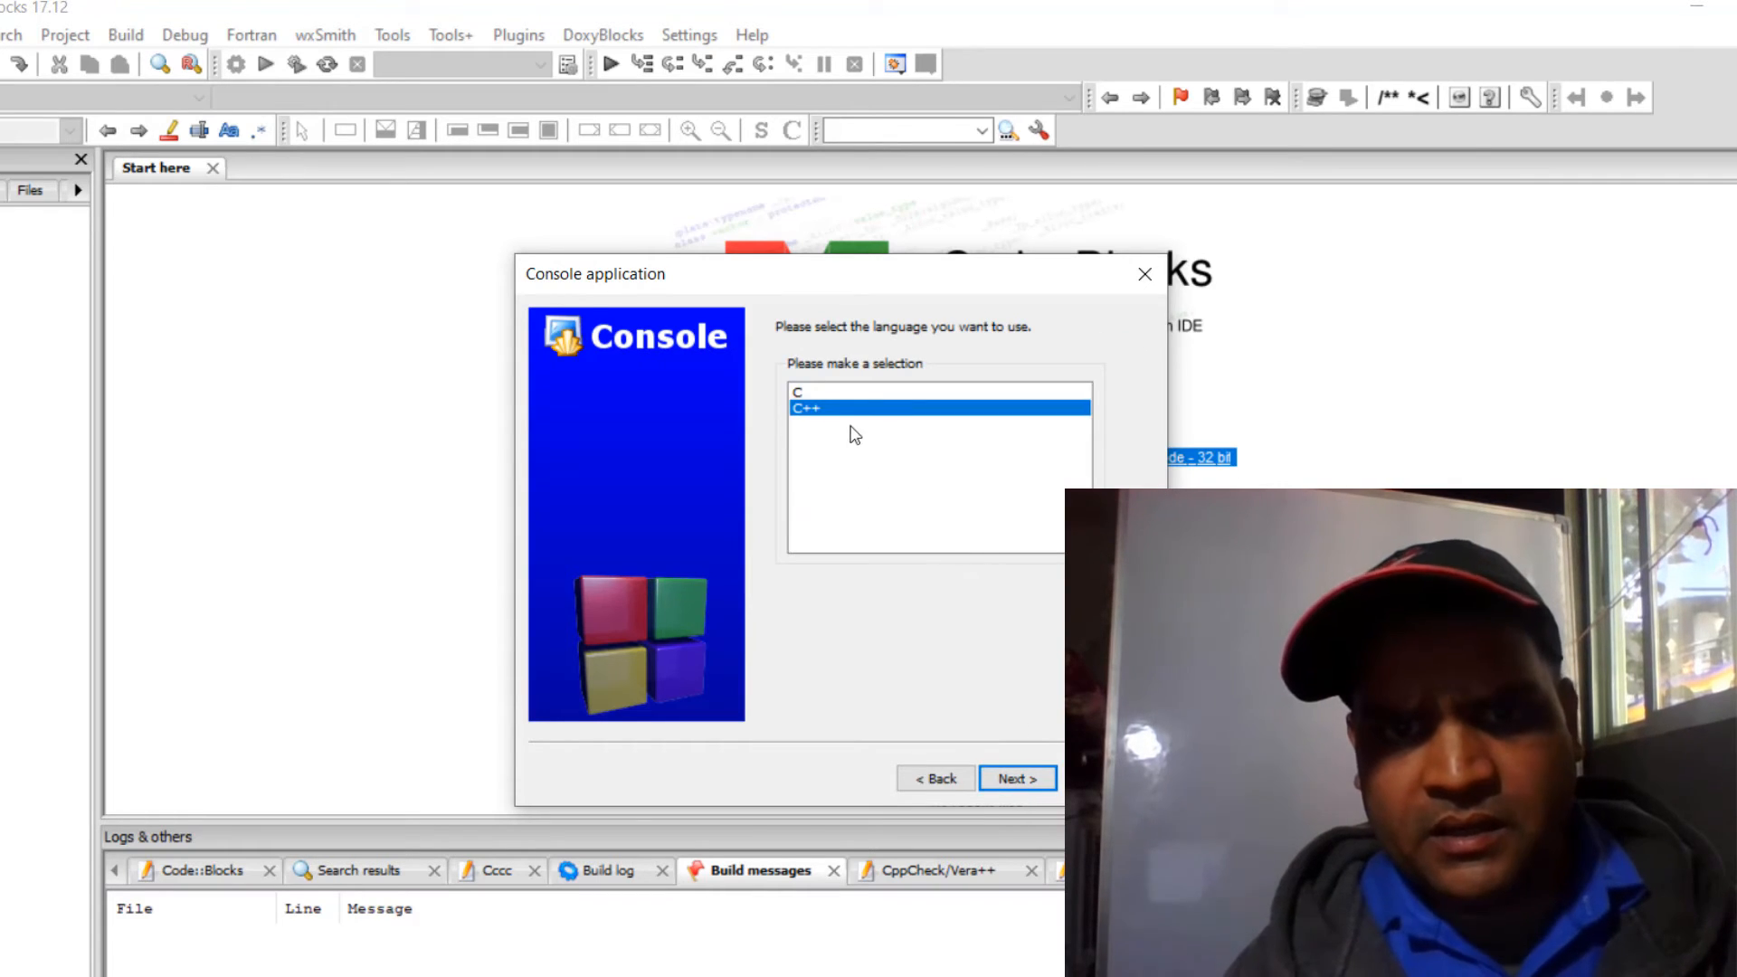
pyautogui.click(806, 397)
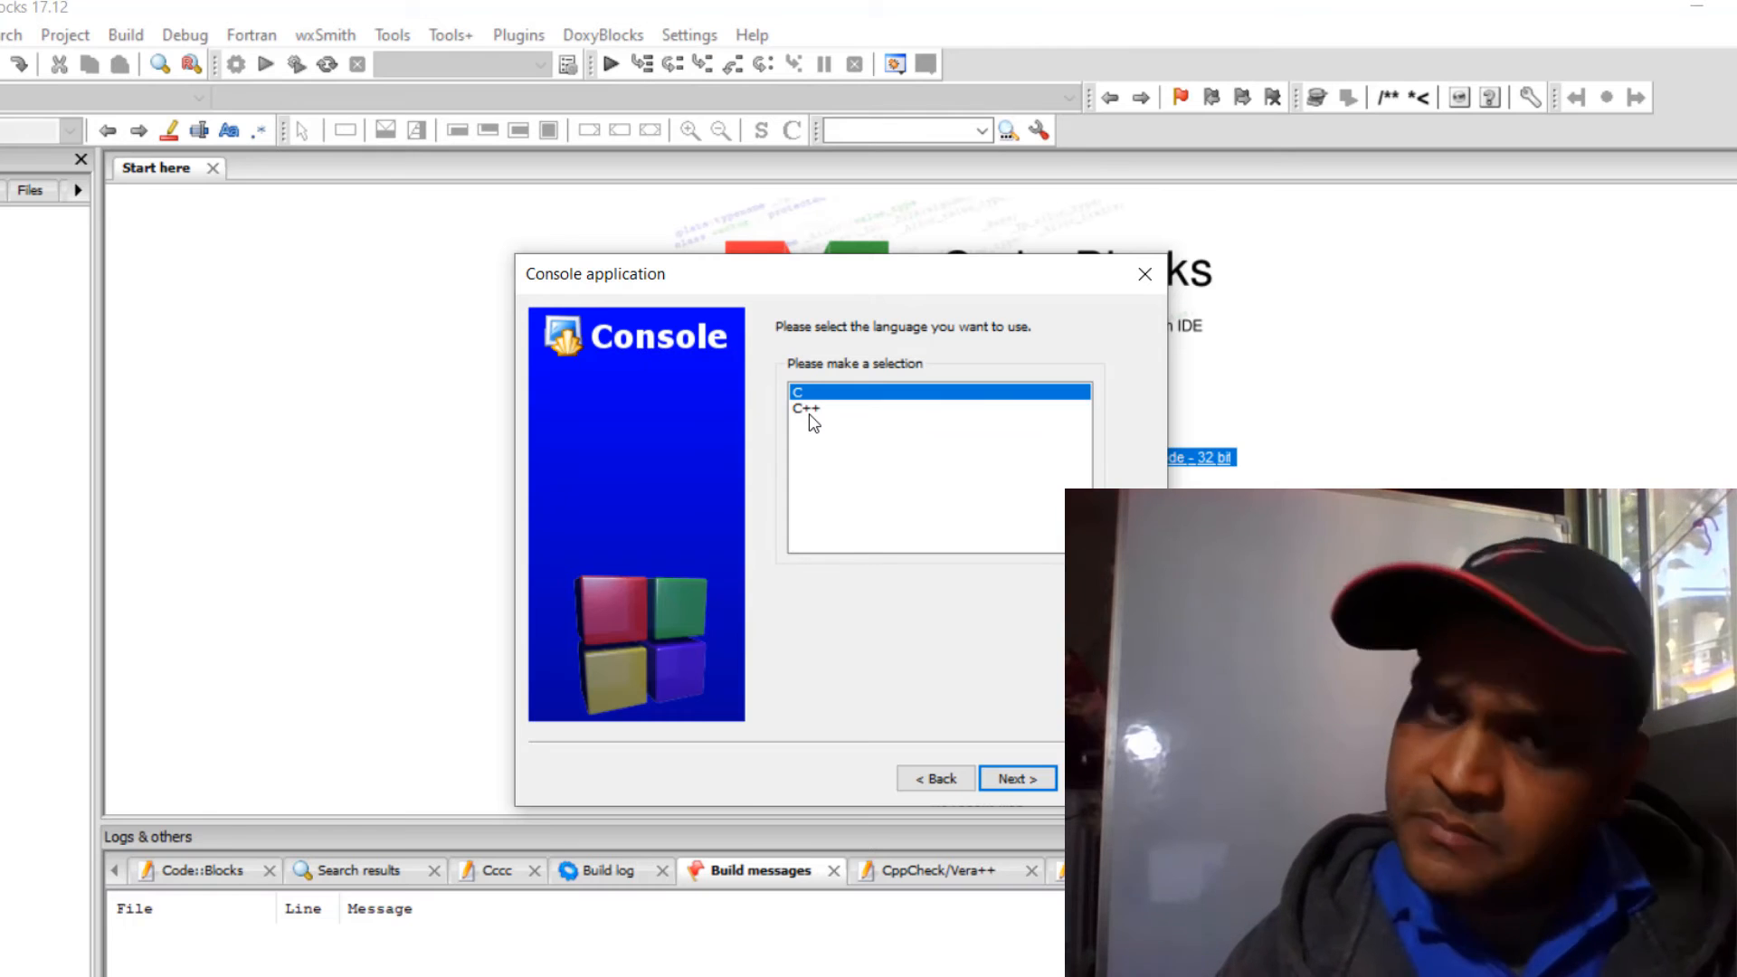
pyautogui.click(1012, 780)
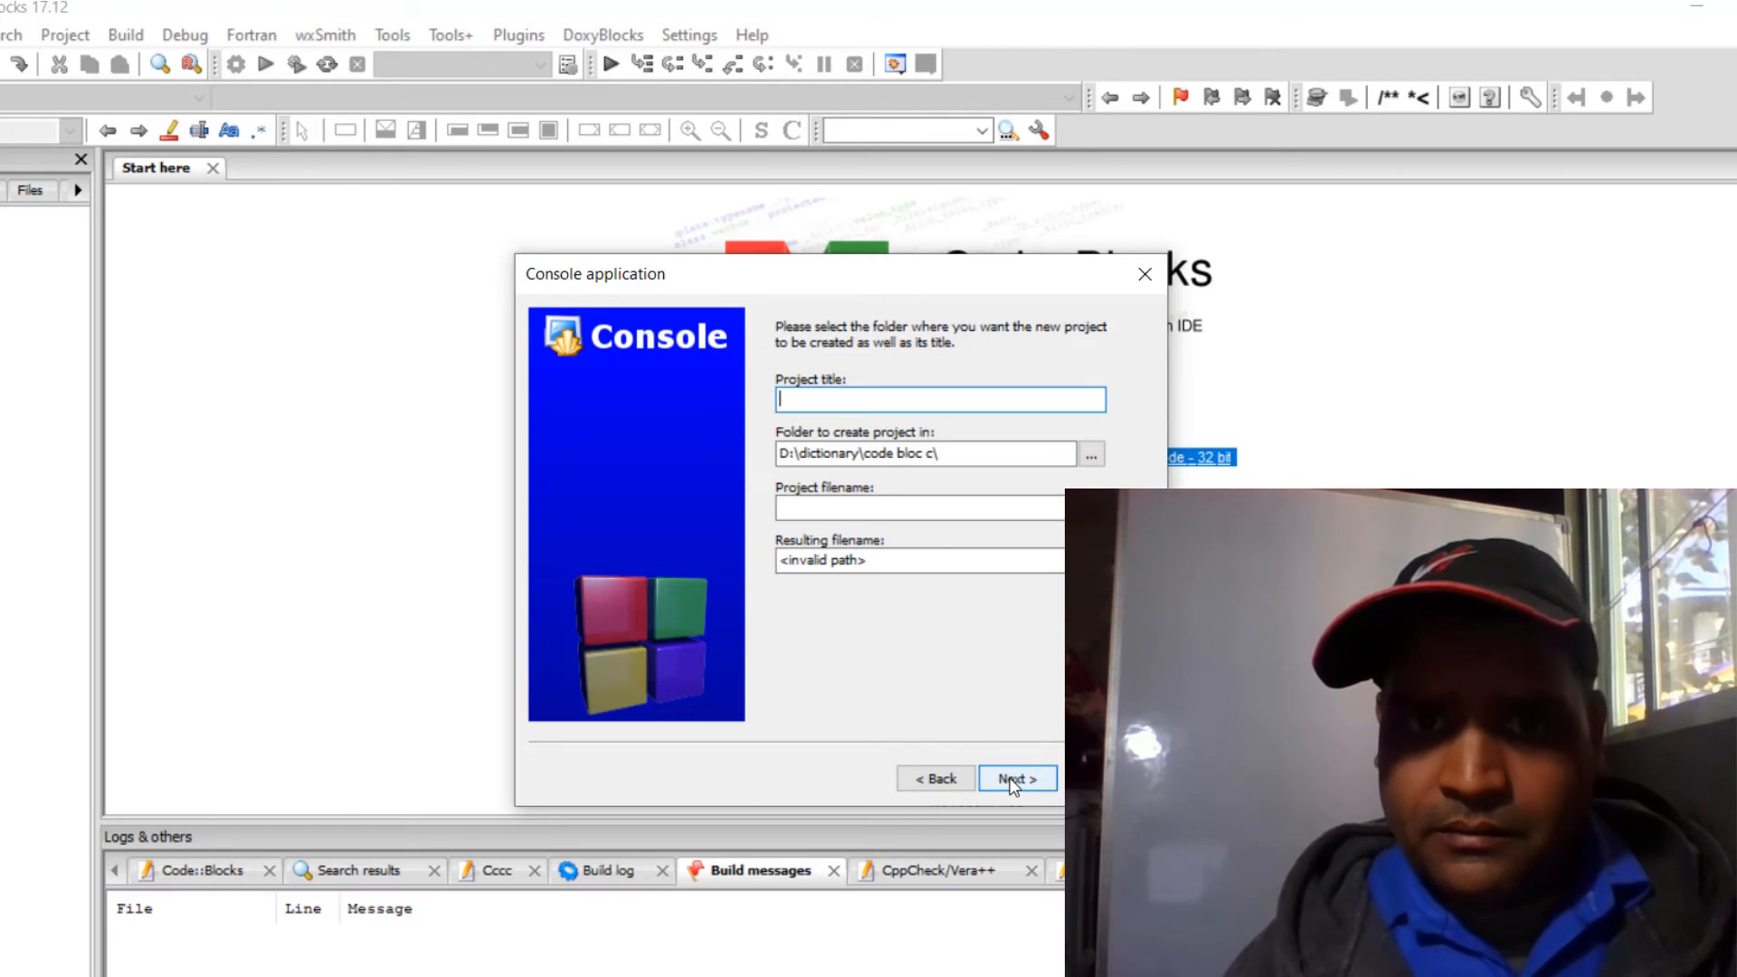
# Step: Enter mysoftware123 as the project title
pyautogui.write('demo')
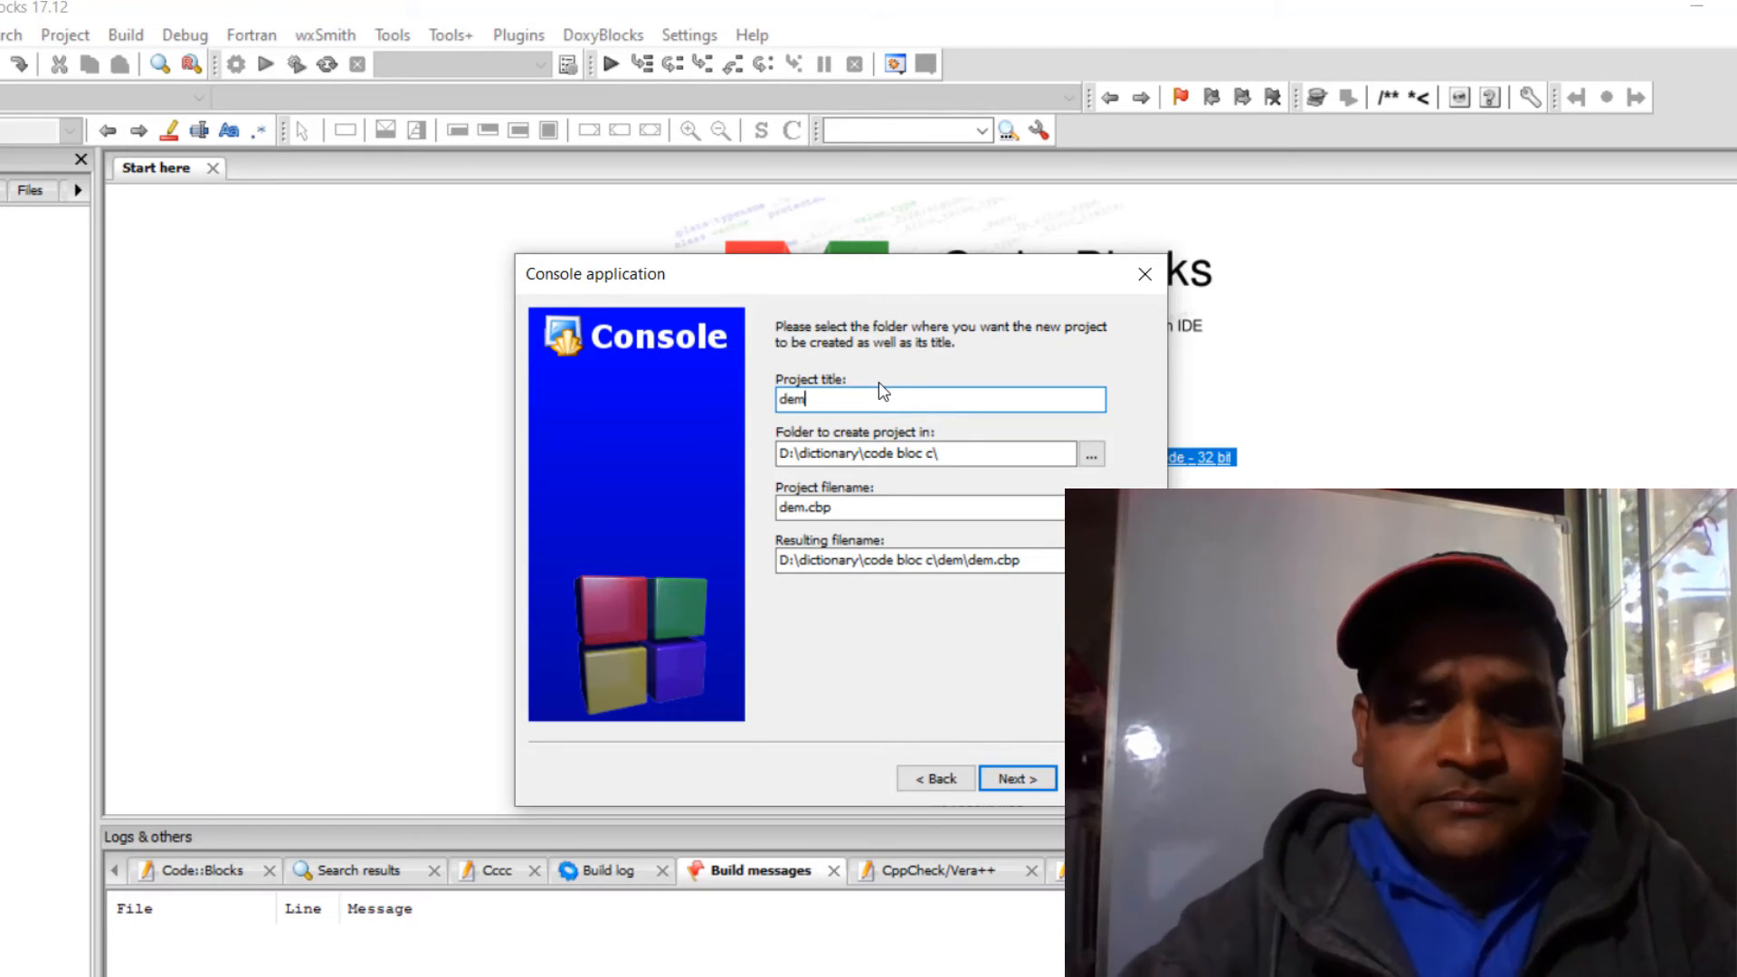
pyautogui.press('BackSpace')
pyautogui.press('BackSpace')
pyautogui.press('BackSpace')
pyautogui.press('BackSpace')
pyautogui.write('my')
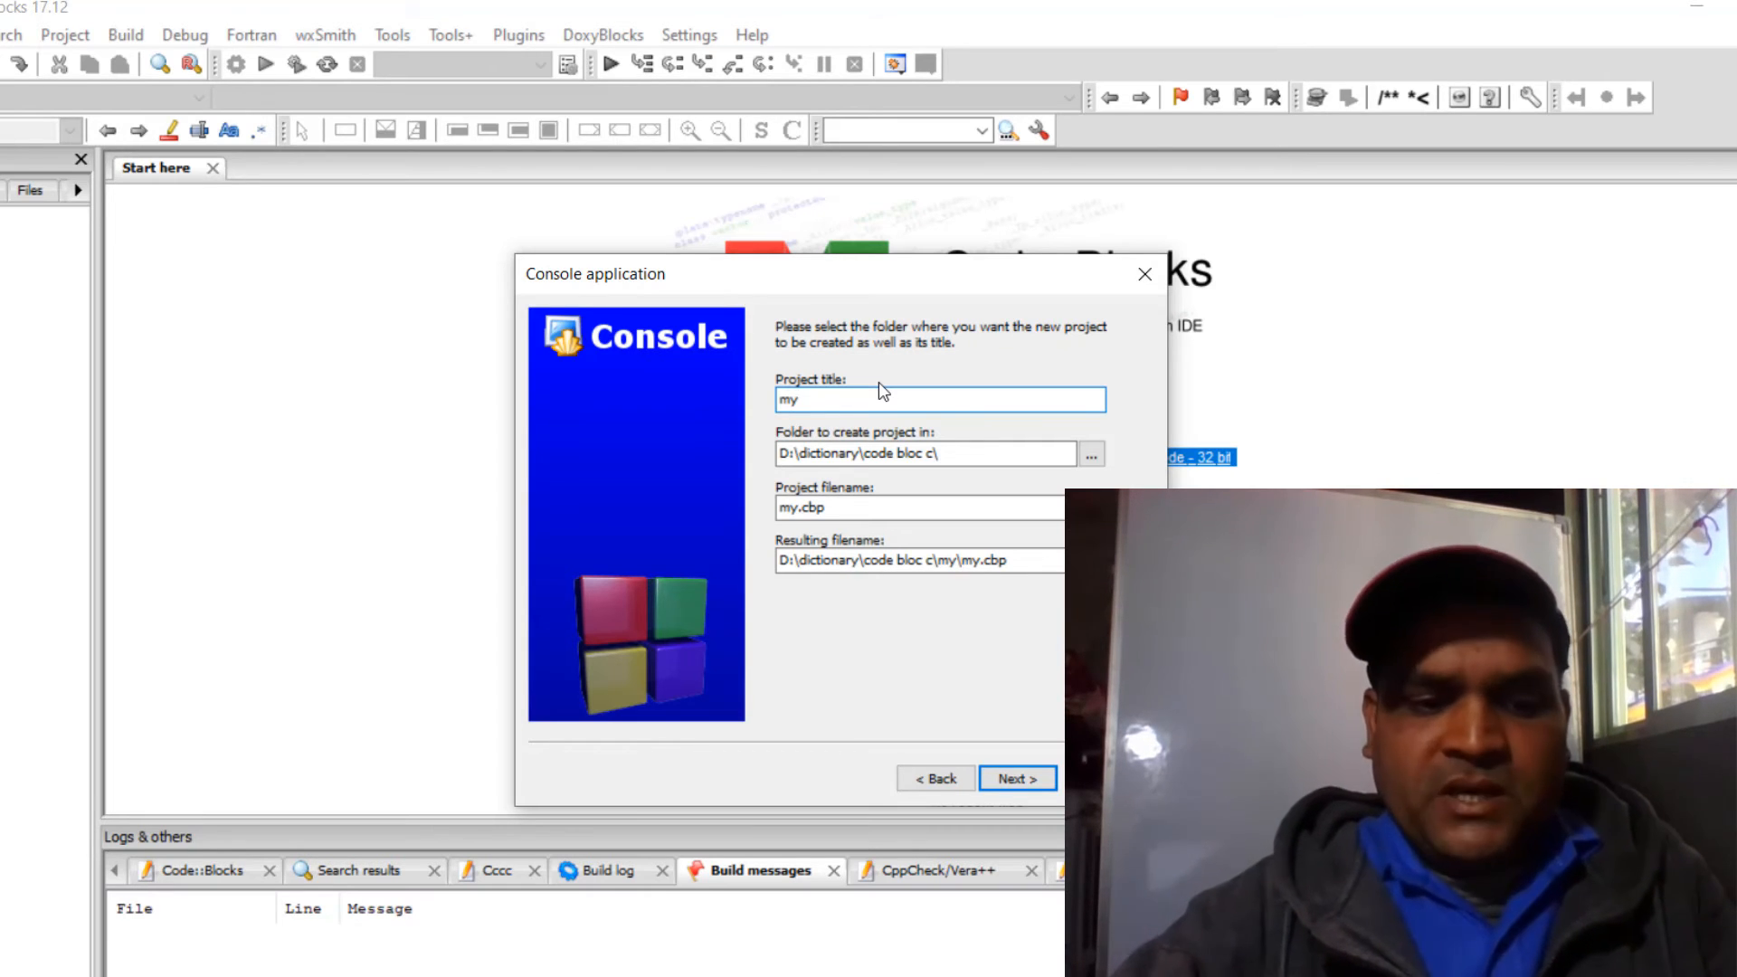
pyautogui.write('software123')
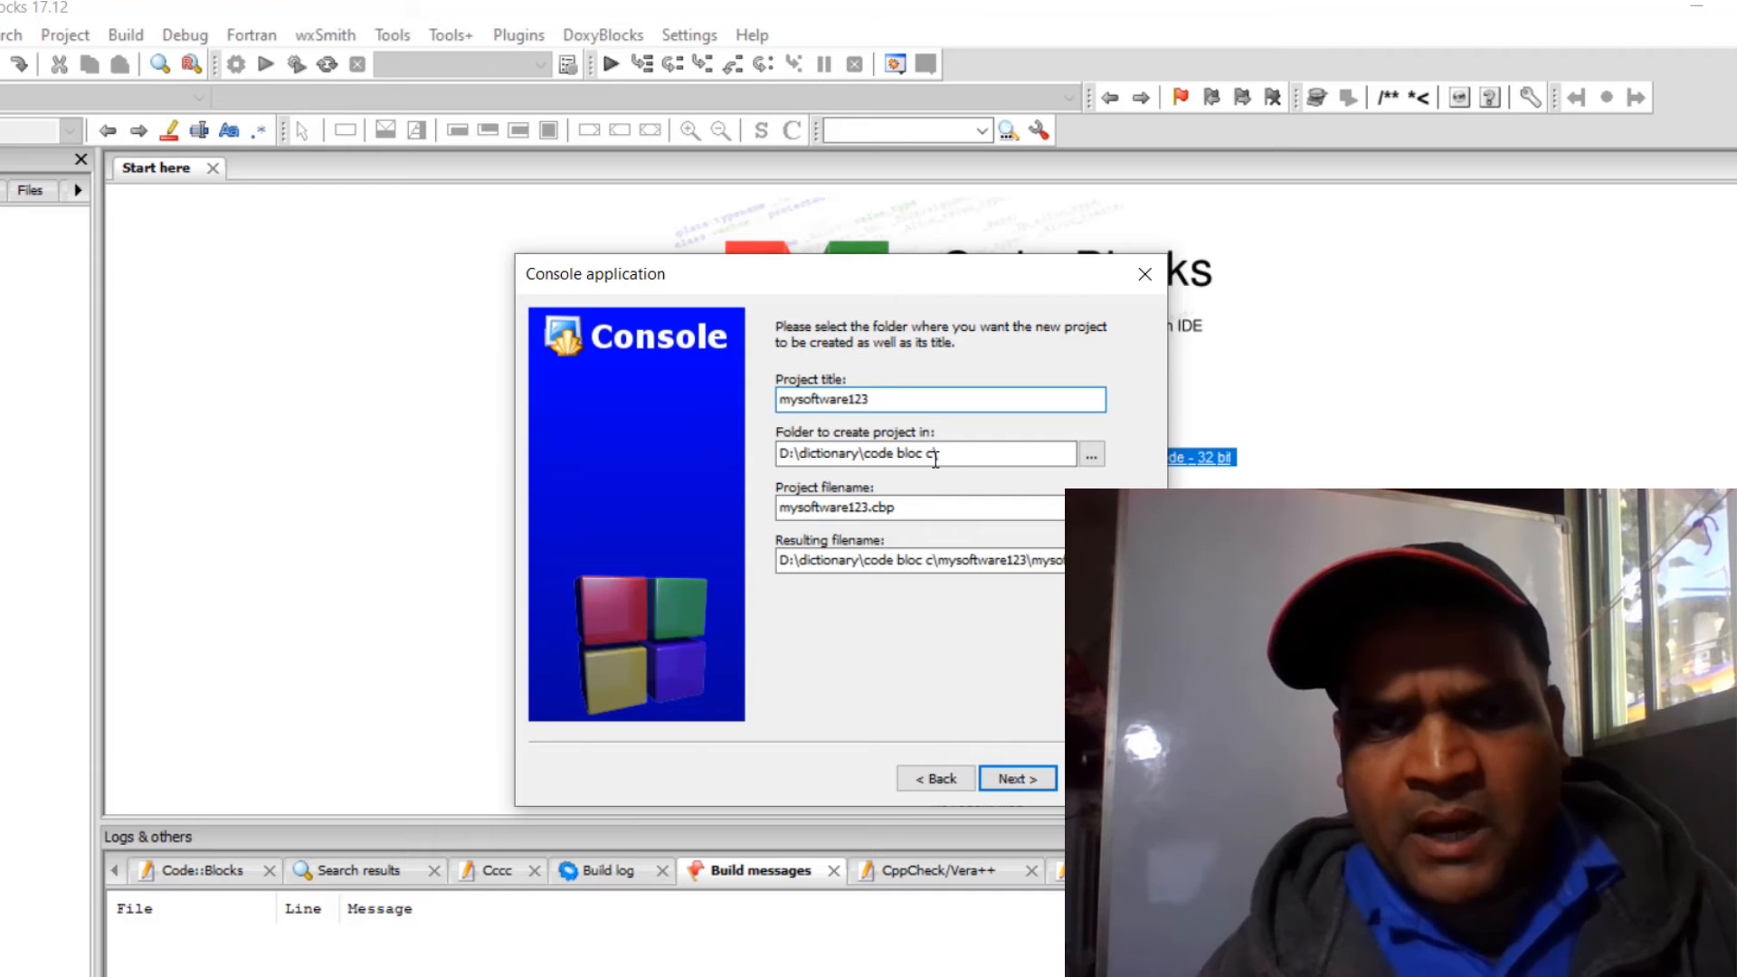
# Step: Browse to D:\dictionary\code bloc c as the project's folder and finish the wizard with the GNU GCC Compiler and both Debug and Release configurations
pyautogui.click(1093, 460)
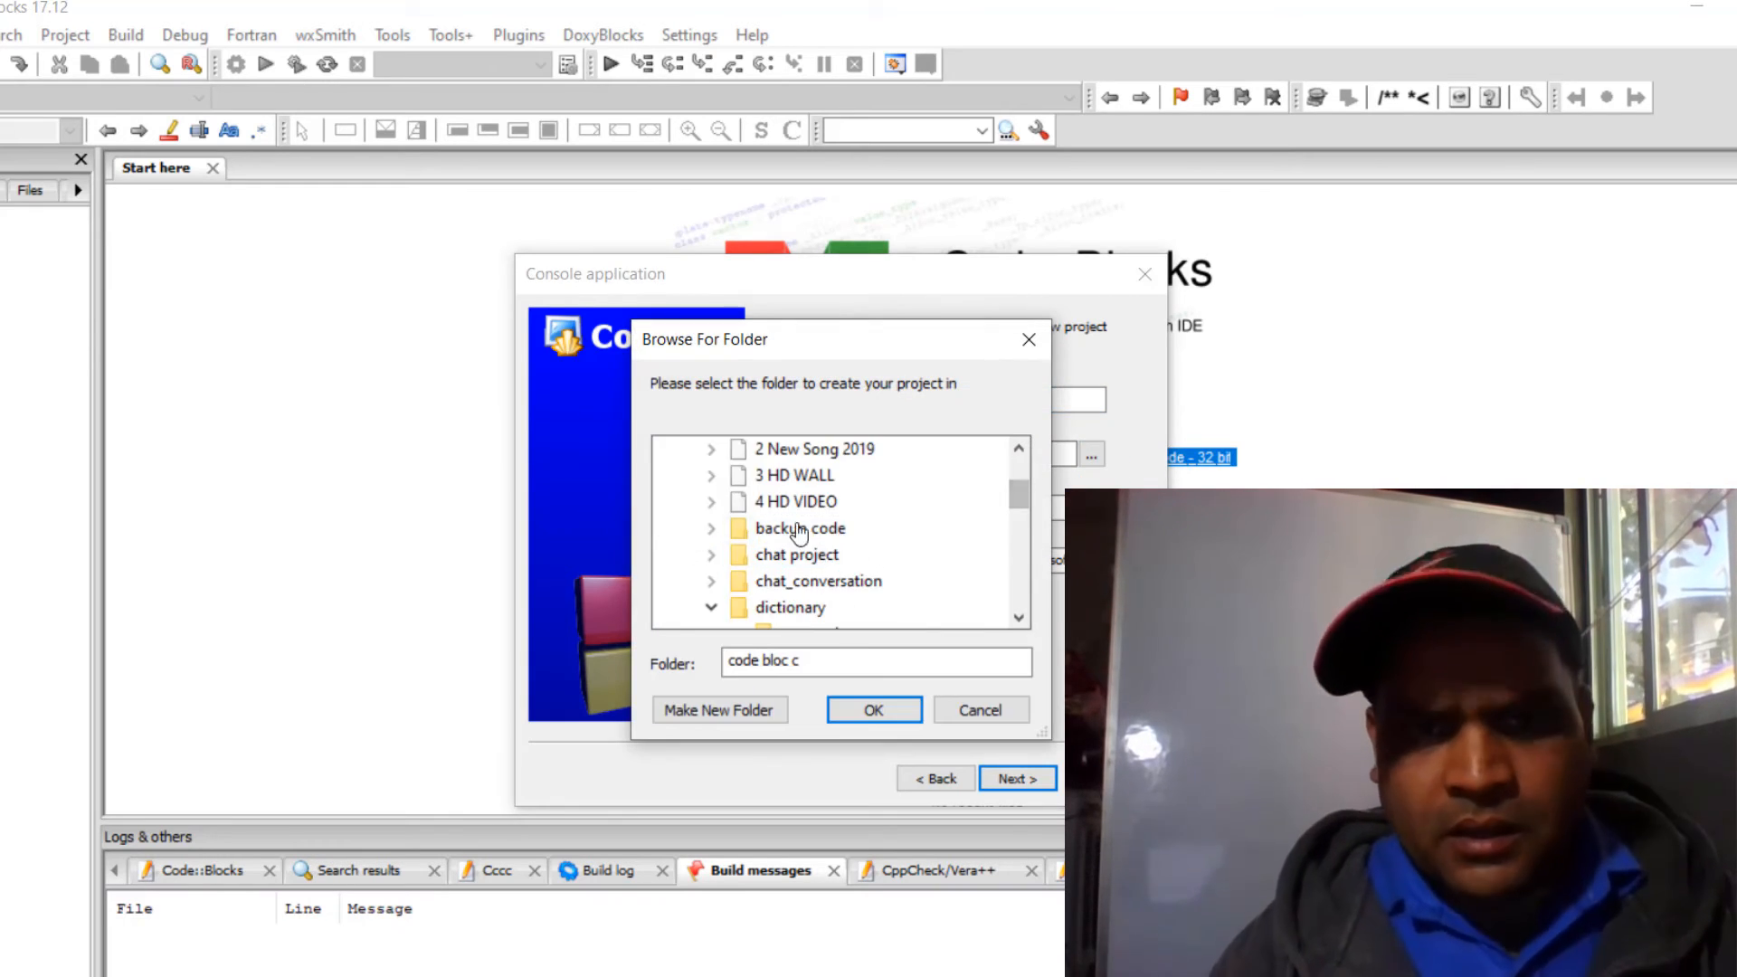
pyautogui.scroll(3, 778, 575)
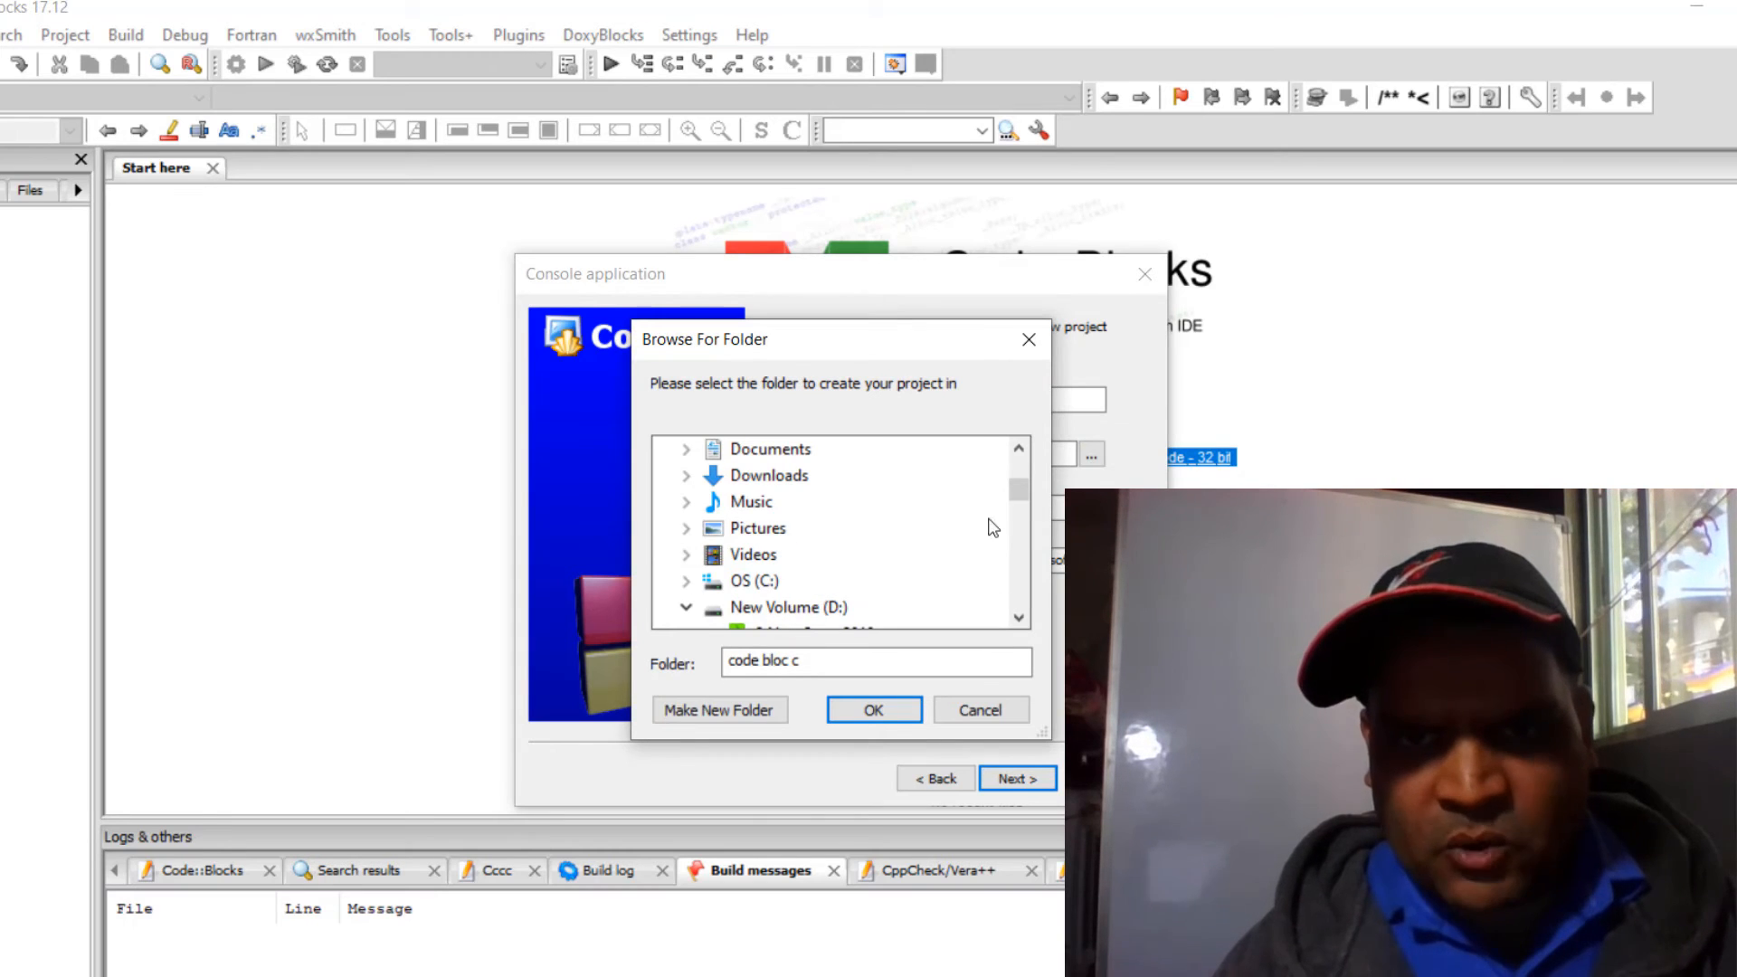
pyautogui.moveTo(1022, 513)
pyautogui.mouseDown()
pyautogui.moveTo(1024, 544)
pyautogui.moveTo(1023, 529)
pyautogui.mouseUp()
pyautogui.click(828, 556)
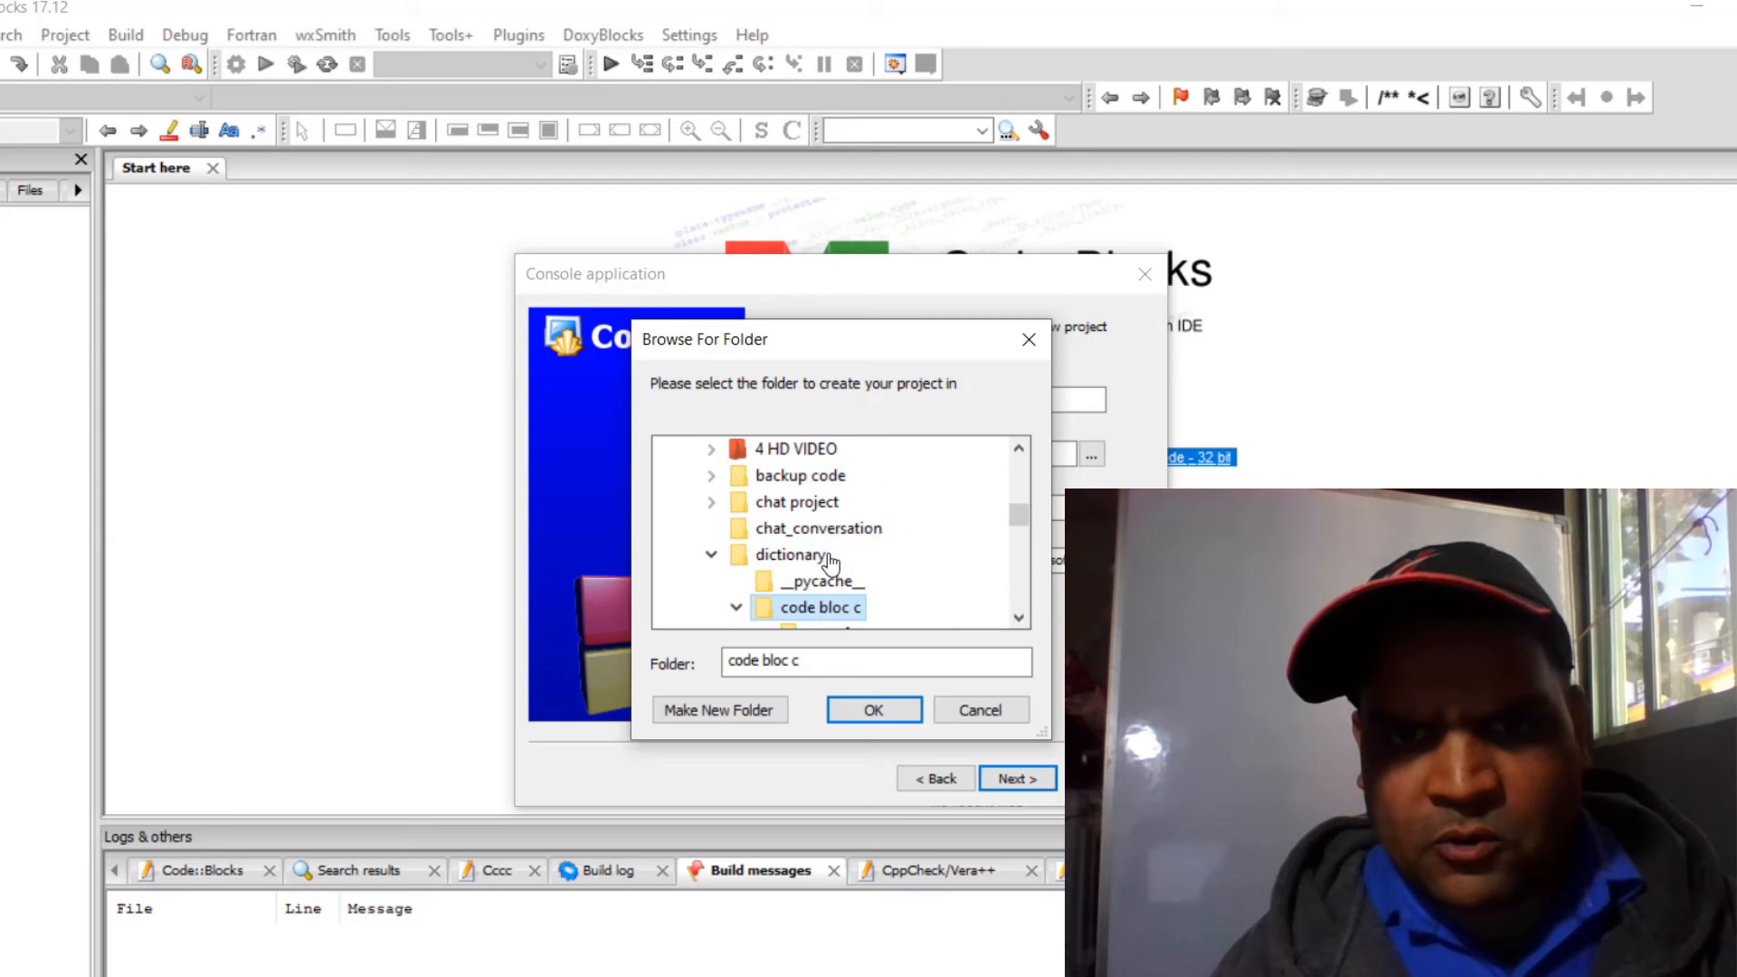
pyautogui.moveTo(1025, 528); pyautogui.dragTo(1024, 527)
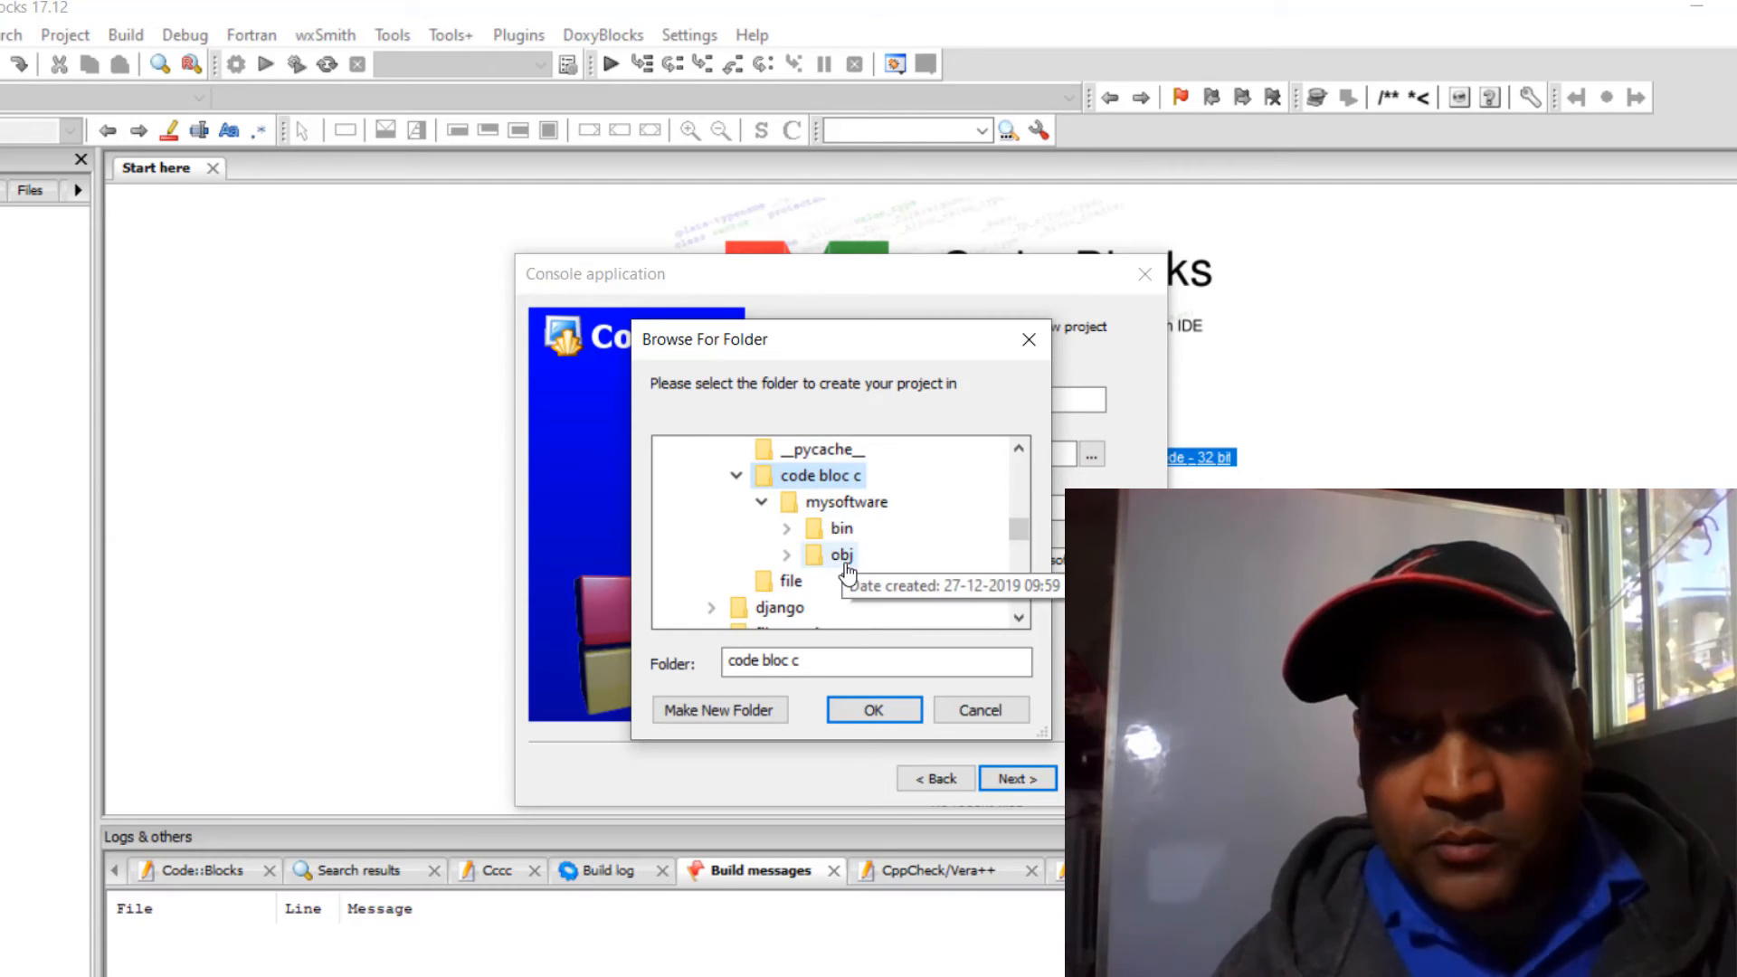
pyautogui.click(806, 512)
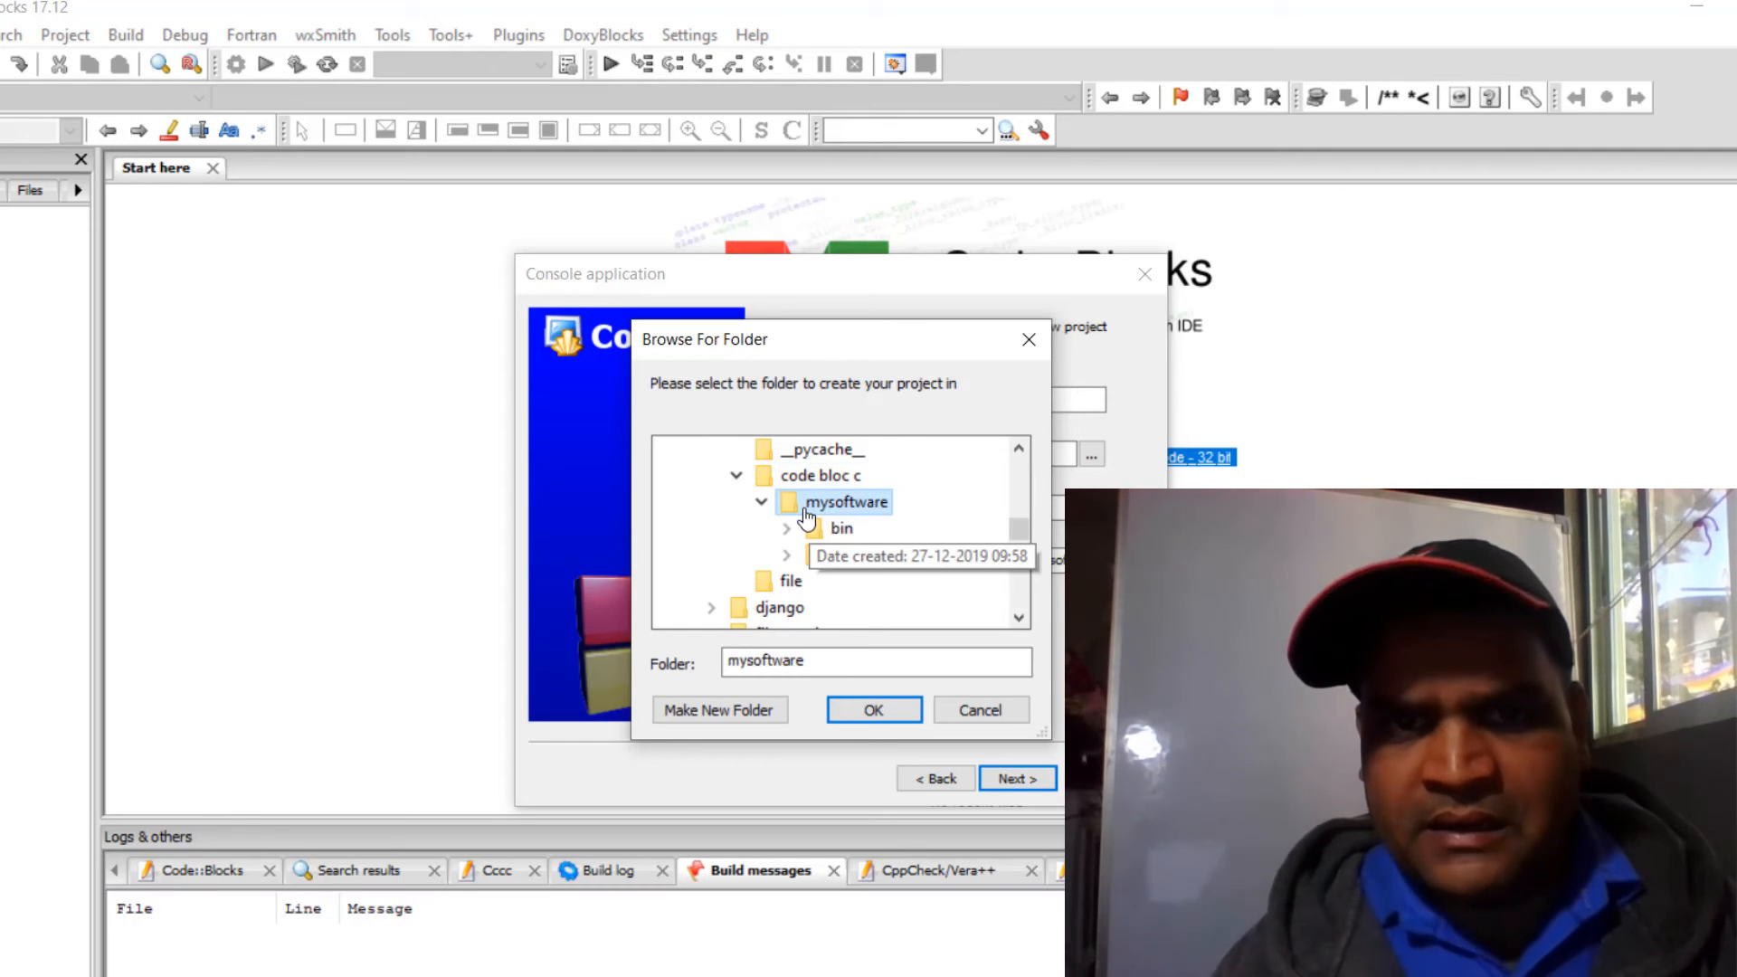
pyautogui.click(736, 477)
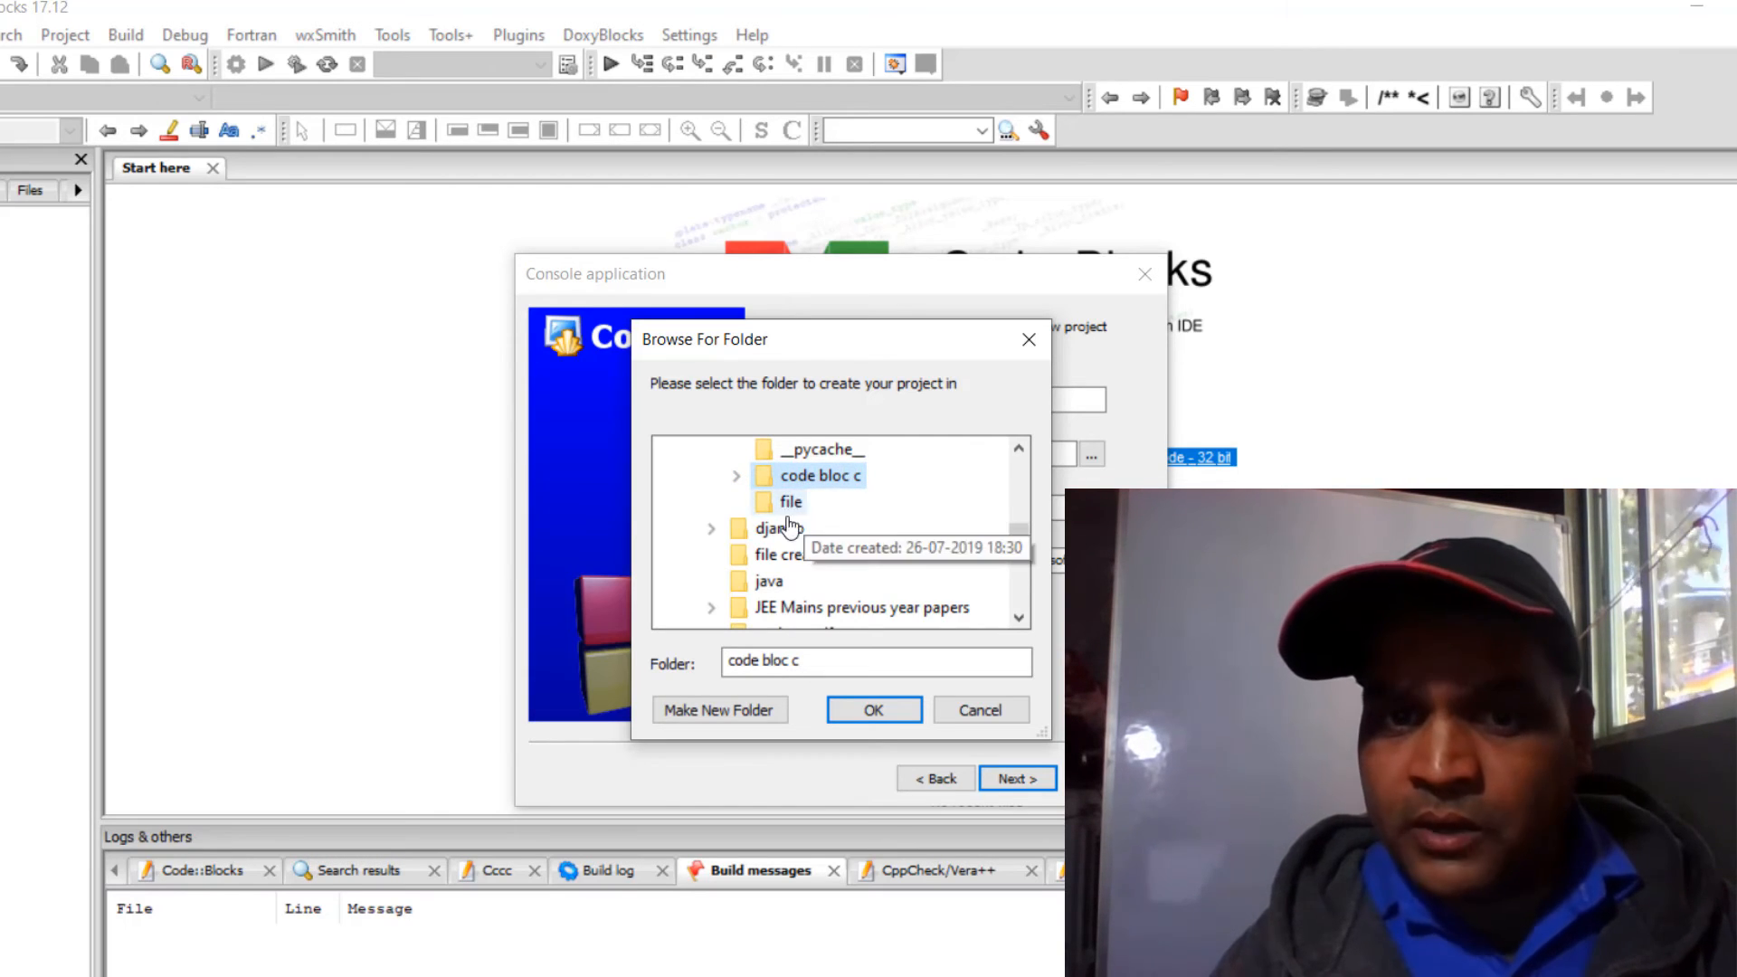
pyautogui.doubleClick(844, 478)
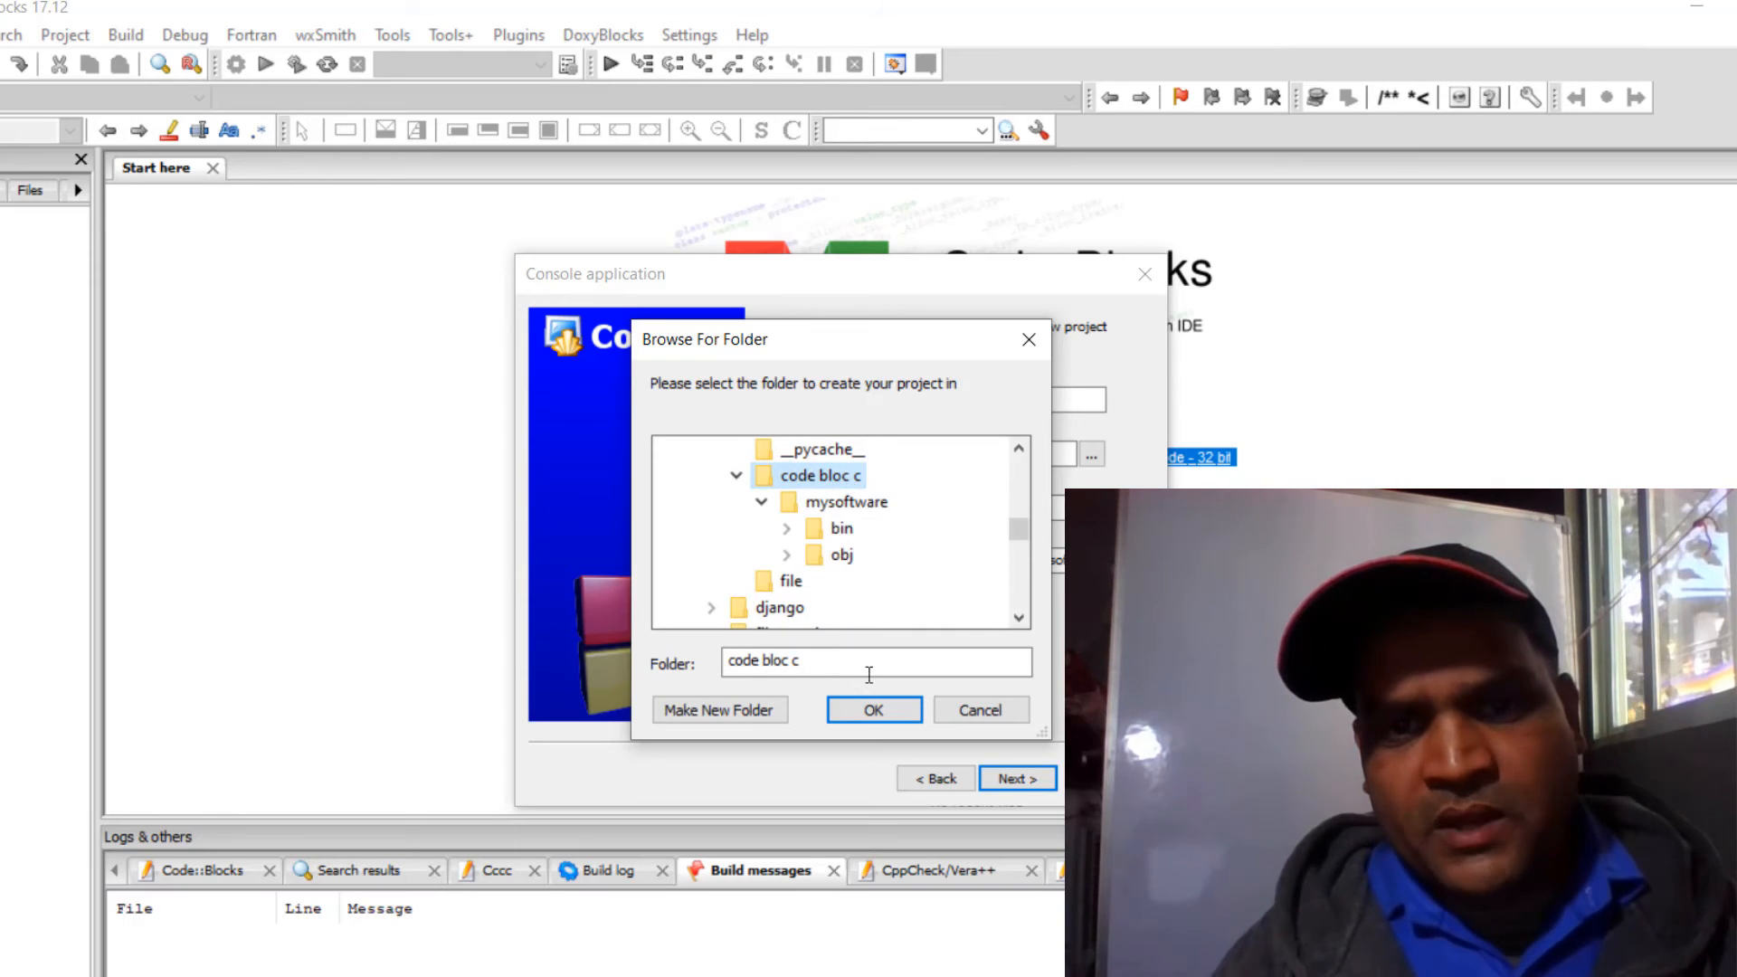
pyautogui.click(873, 710)
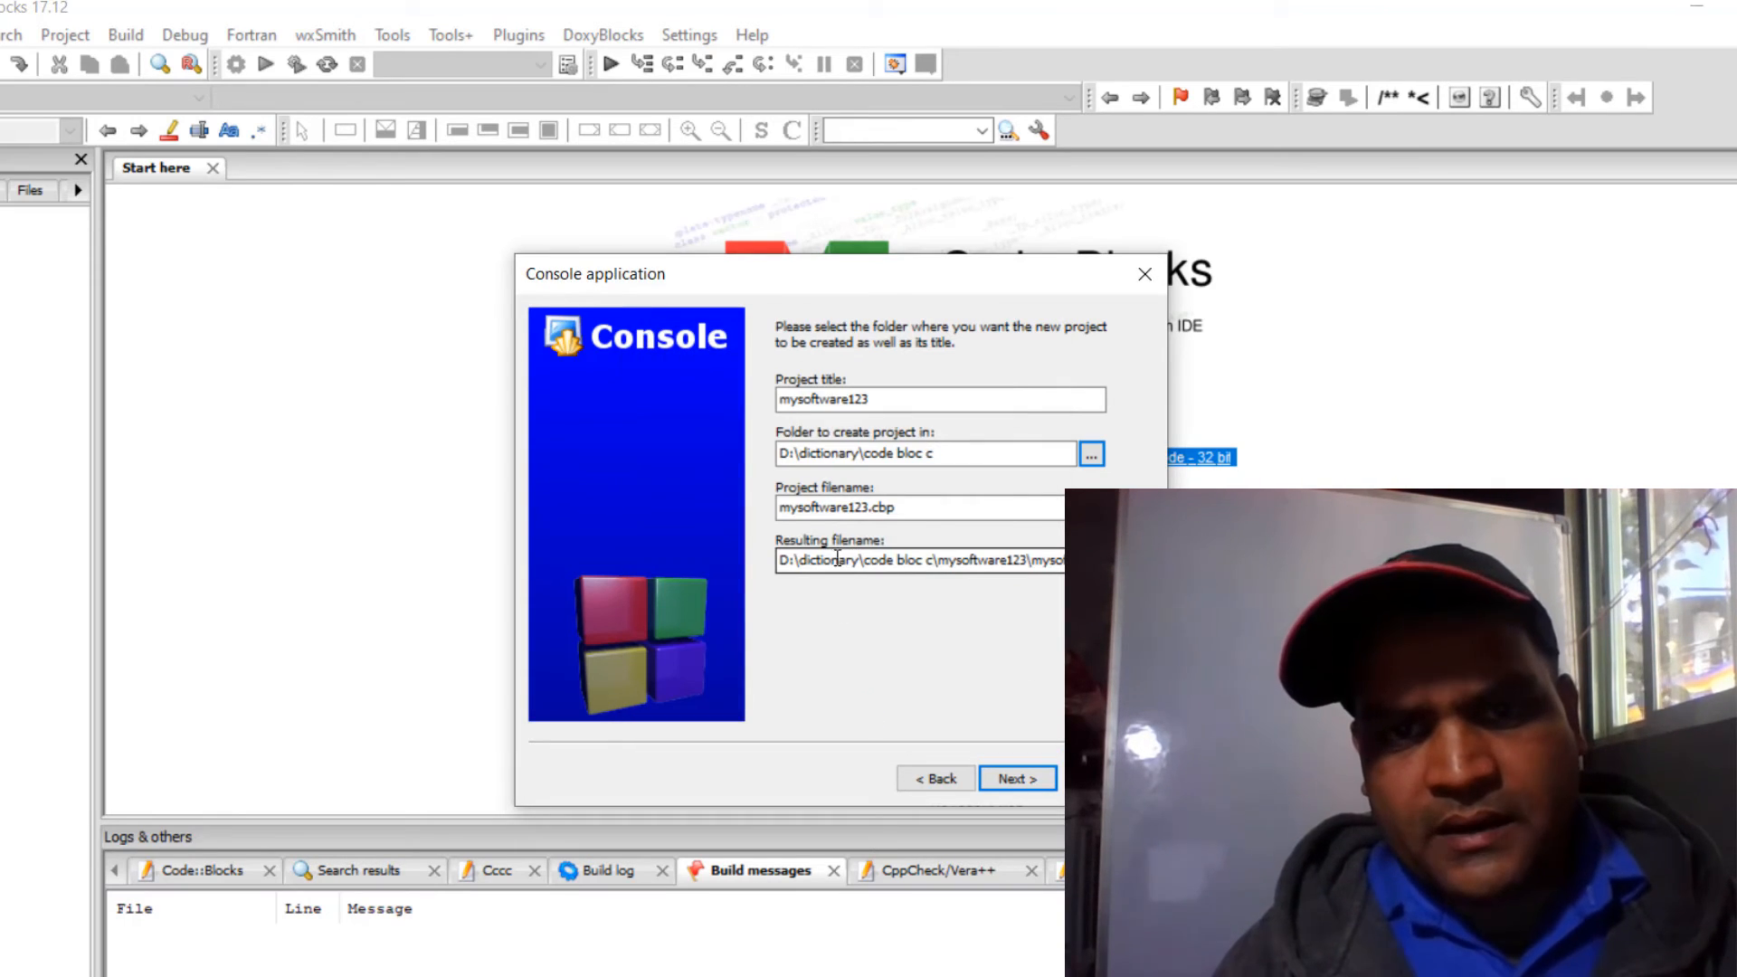
pyautogui.click(1040, 778)
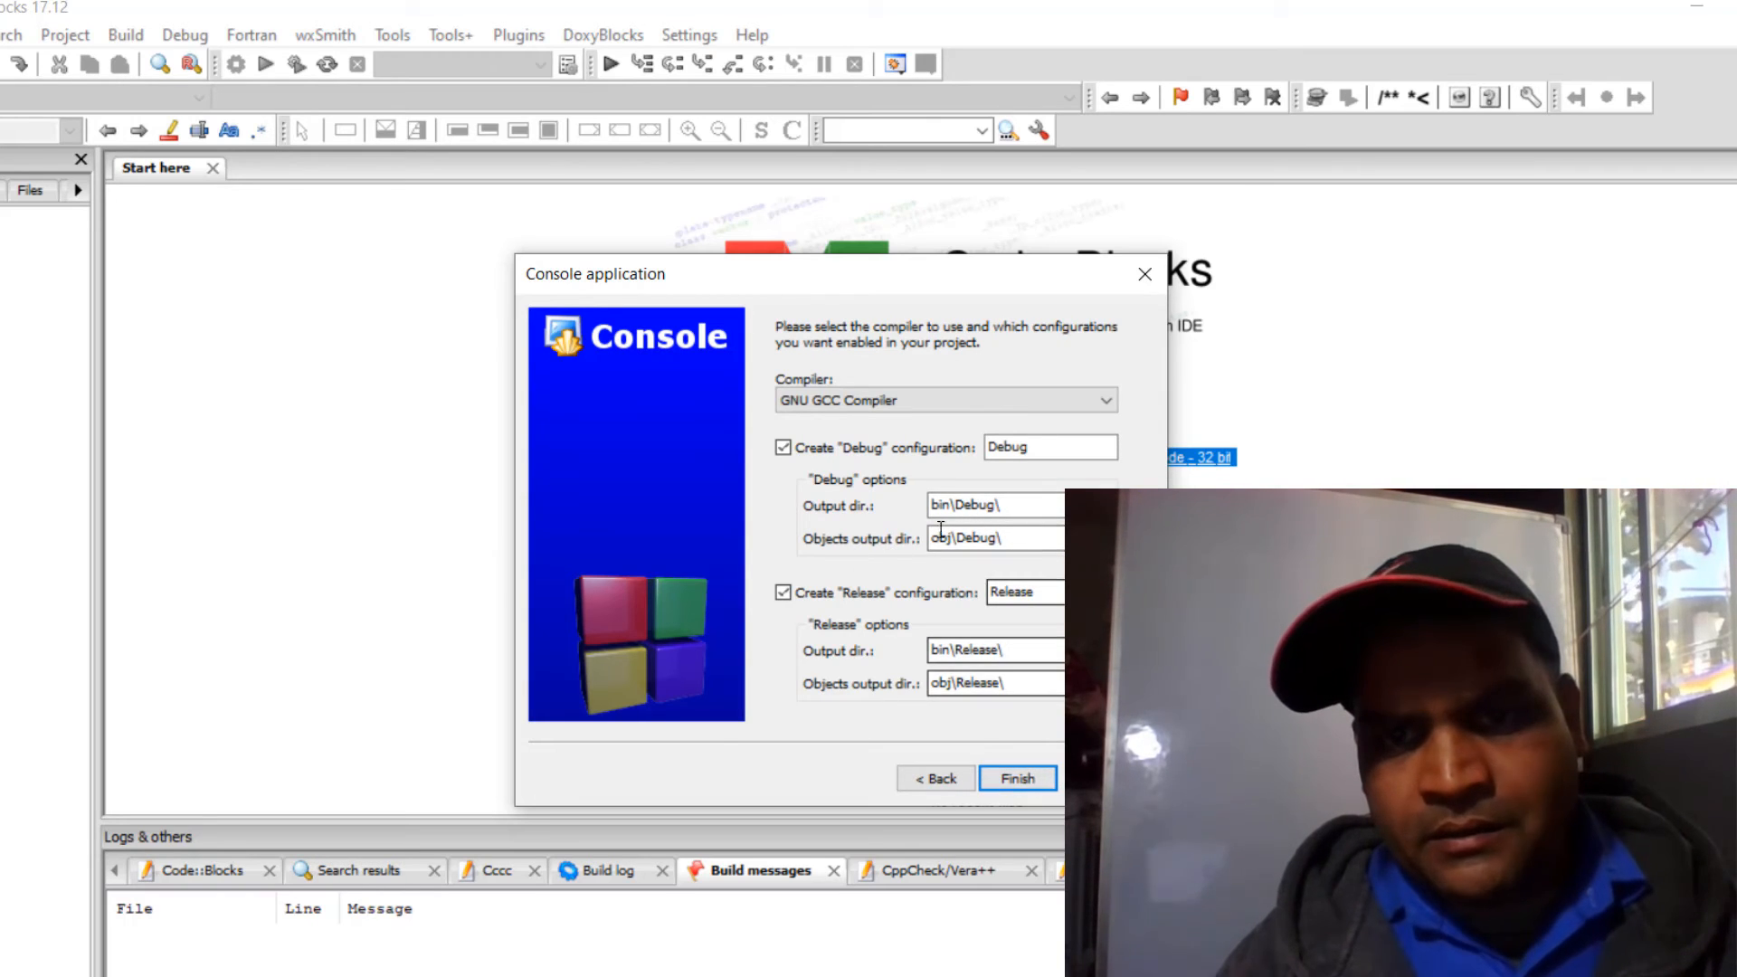
pyautogui.click(1001, 784)
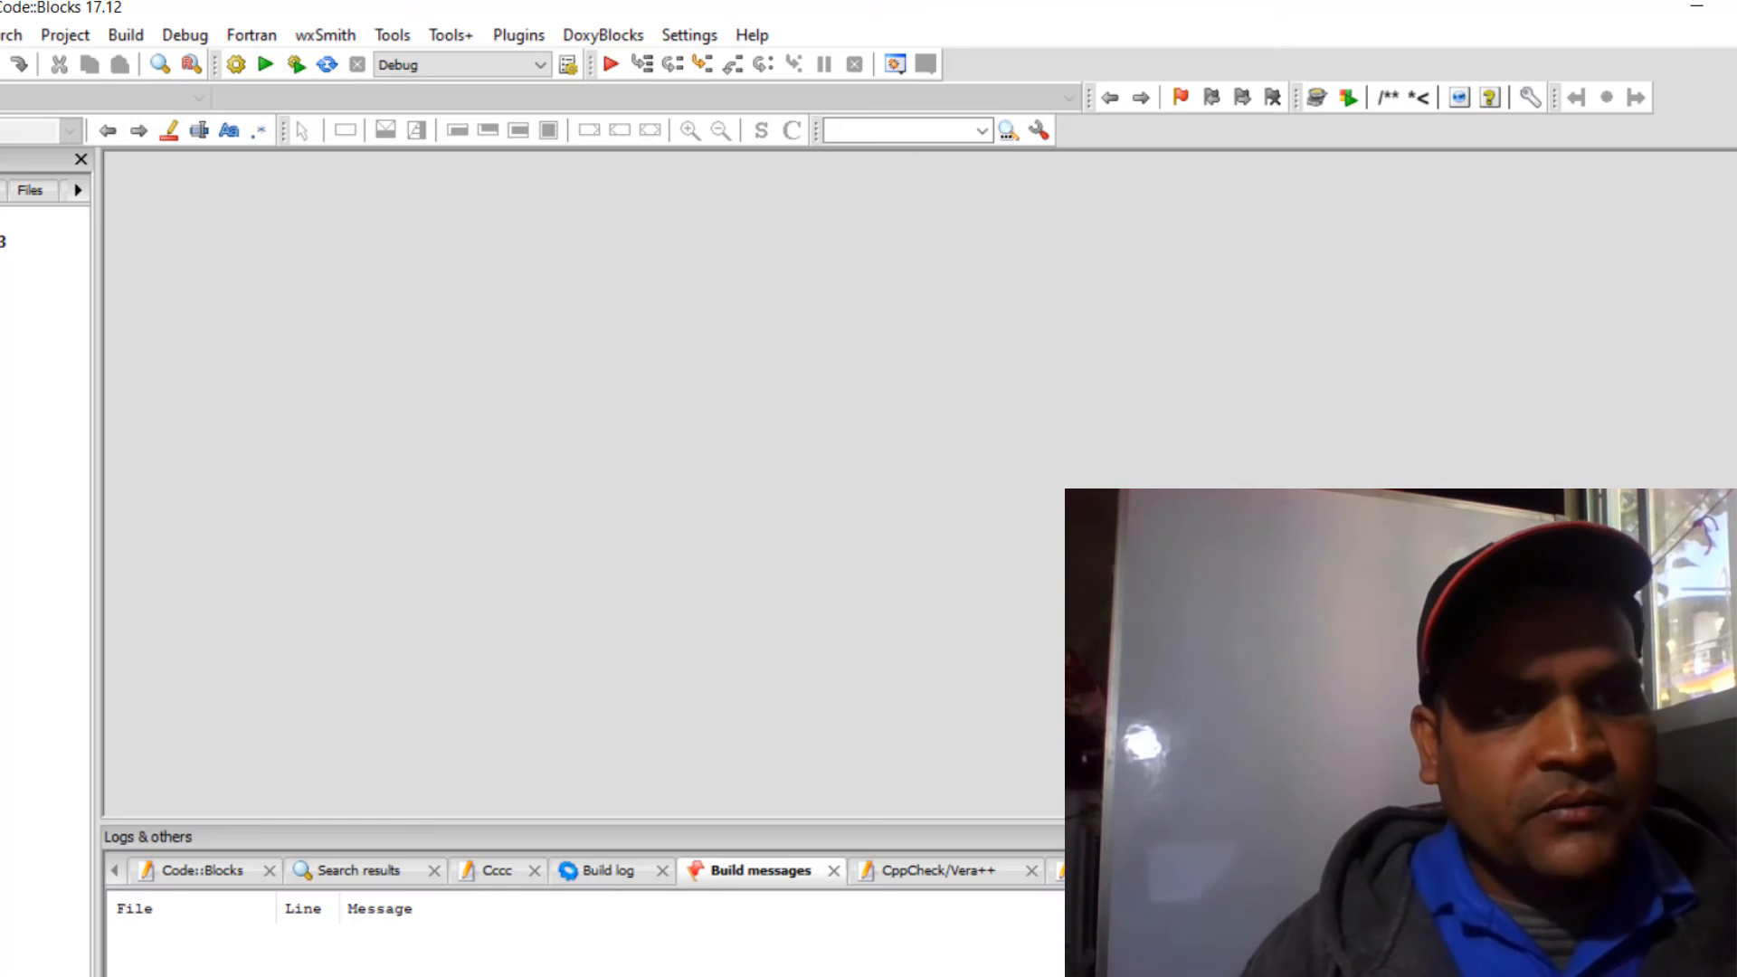
# Step: Open main.c from the new project, select all its code and enlarge the editor text
pyautogui.doubleClick(3, 303)
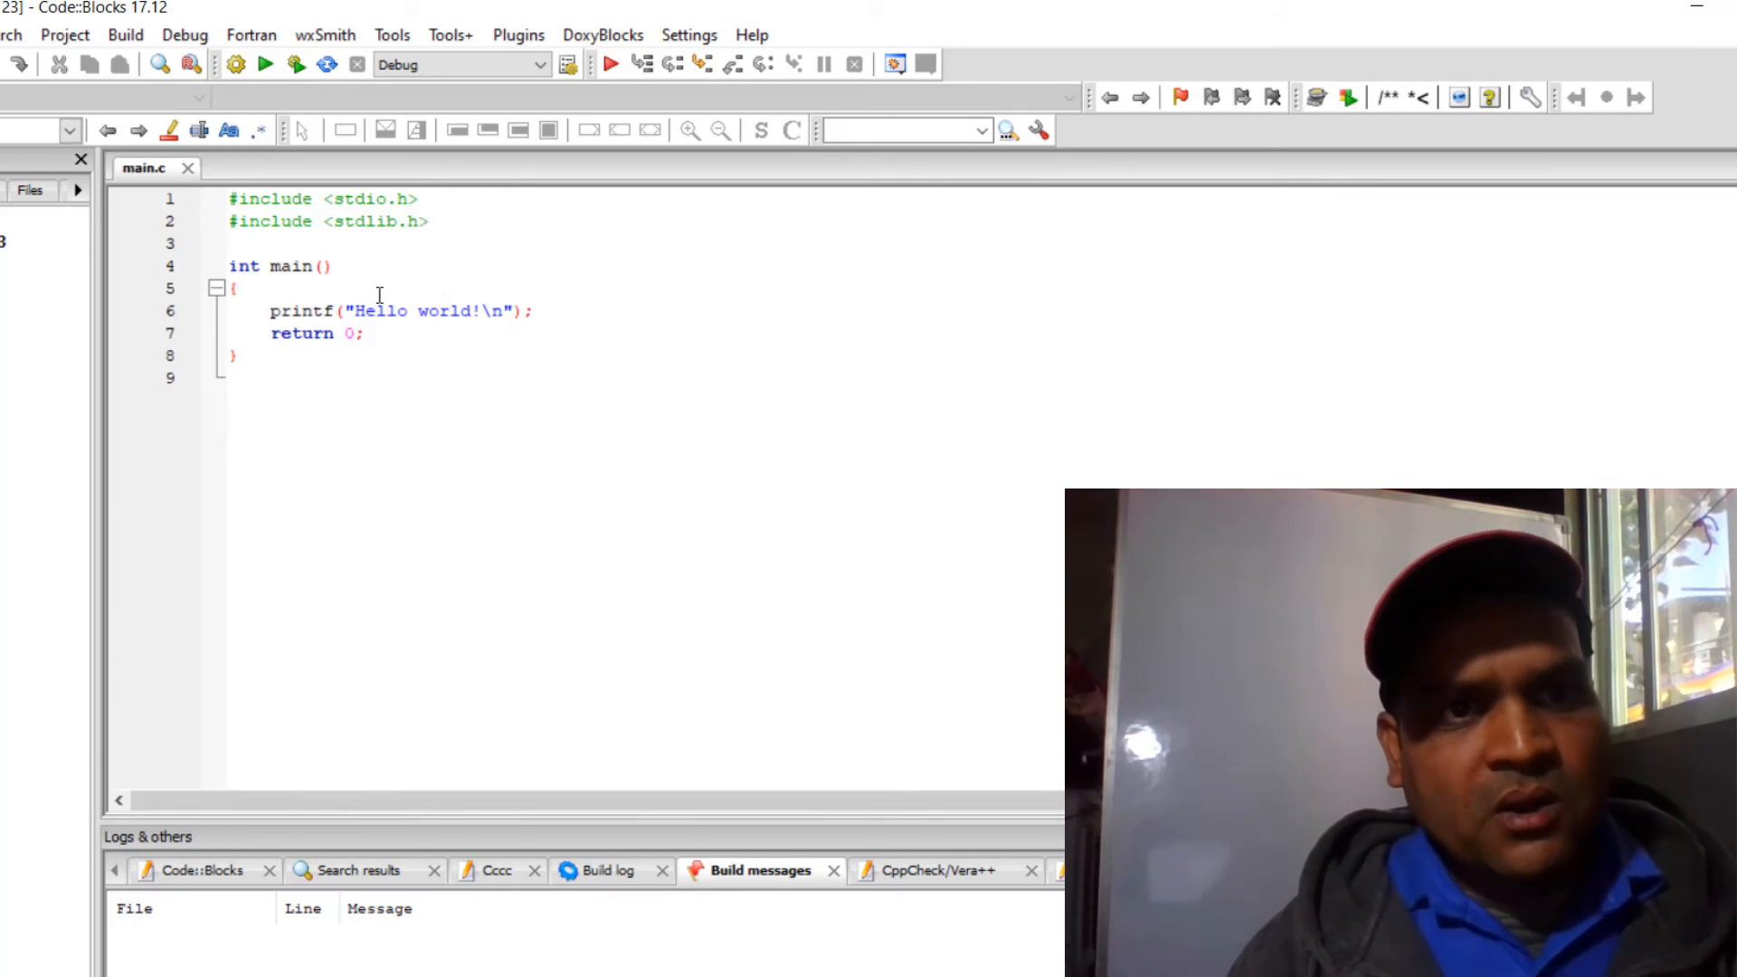
pyautogui.hotkey('ctrl', 'a')
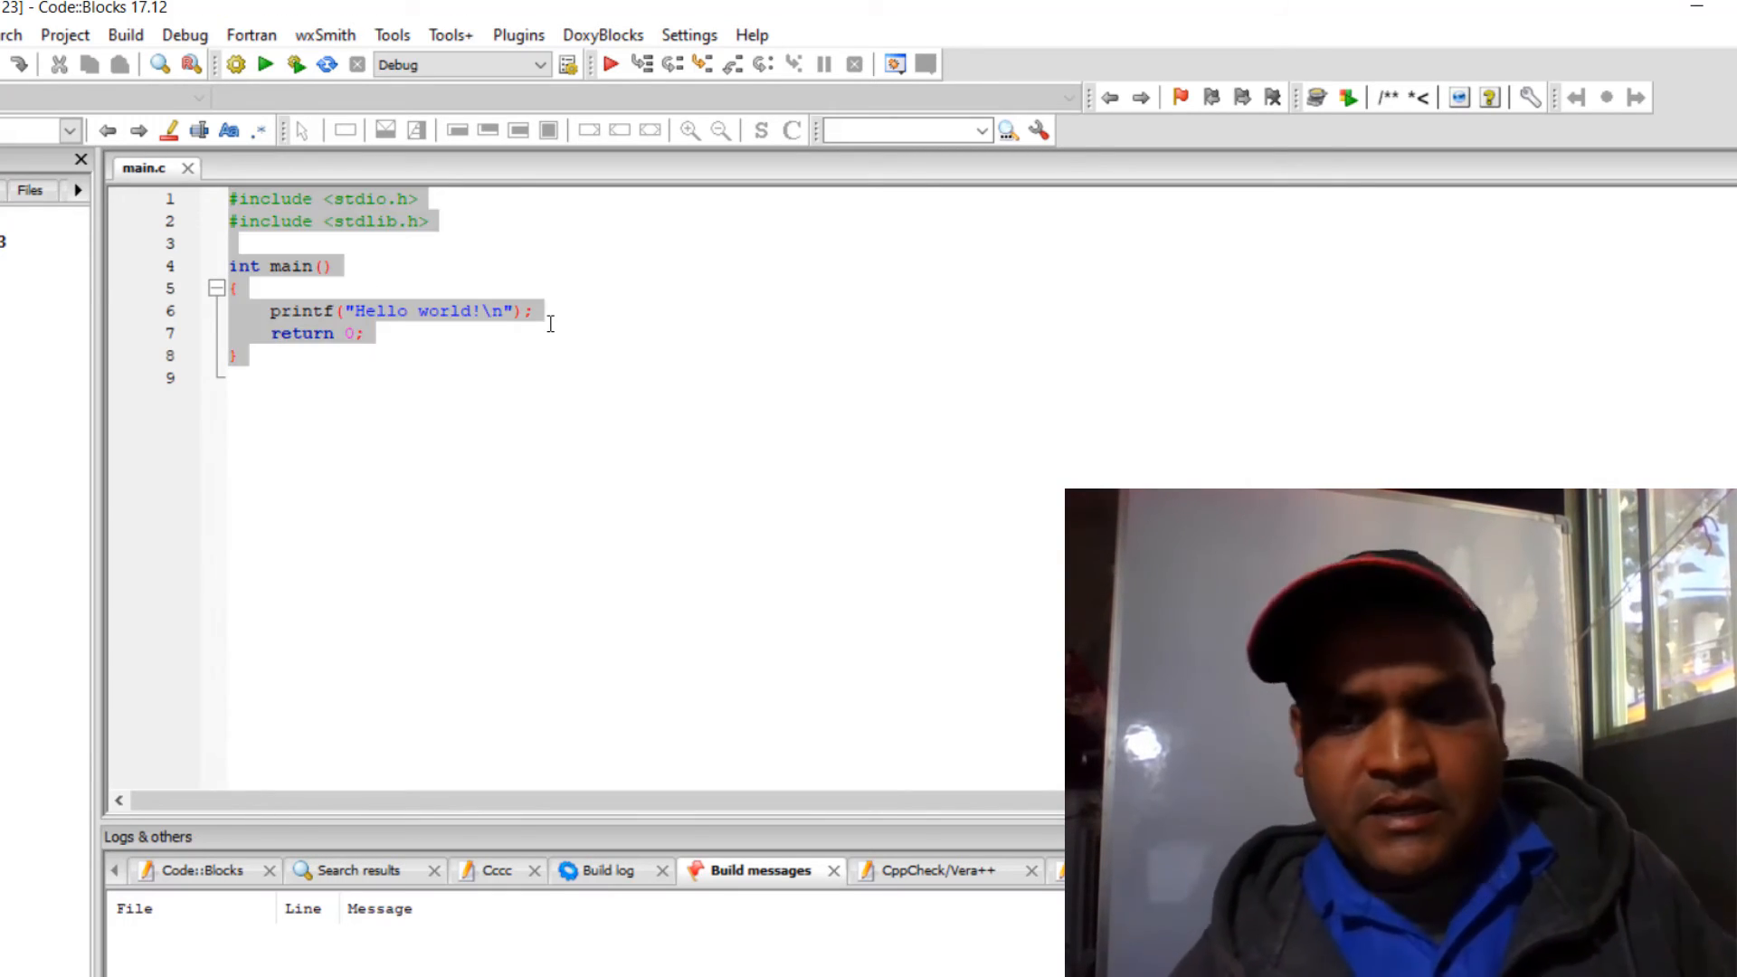
pyautogui.scroll(2, 550, 324)
pyautogui.scroll(5, 550, 324)
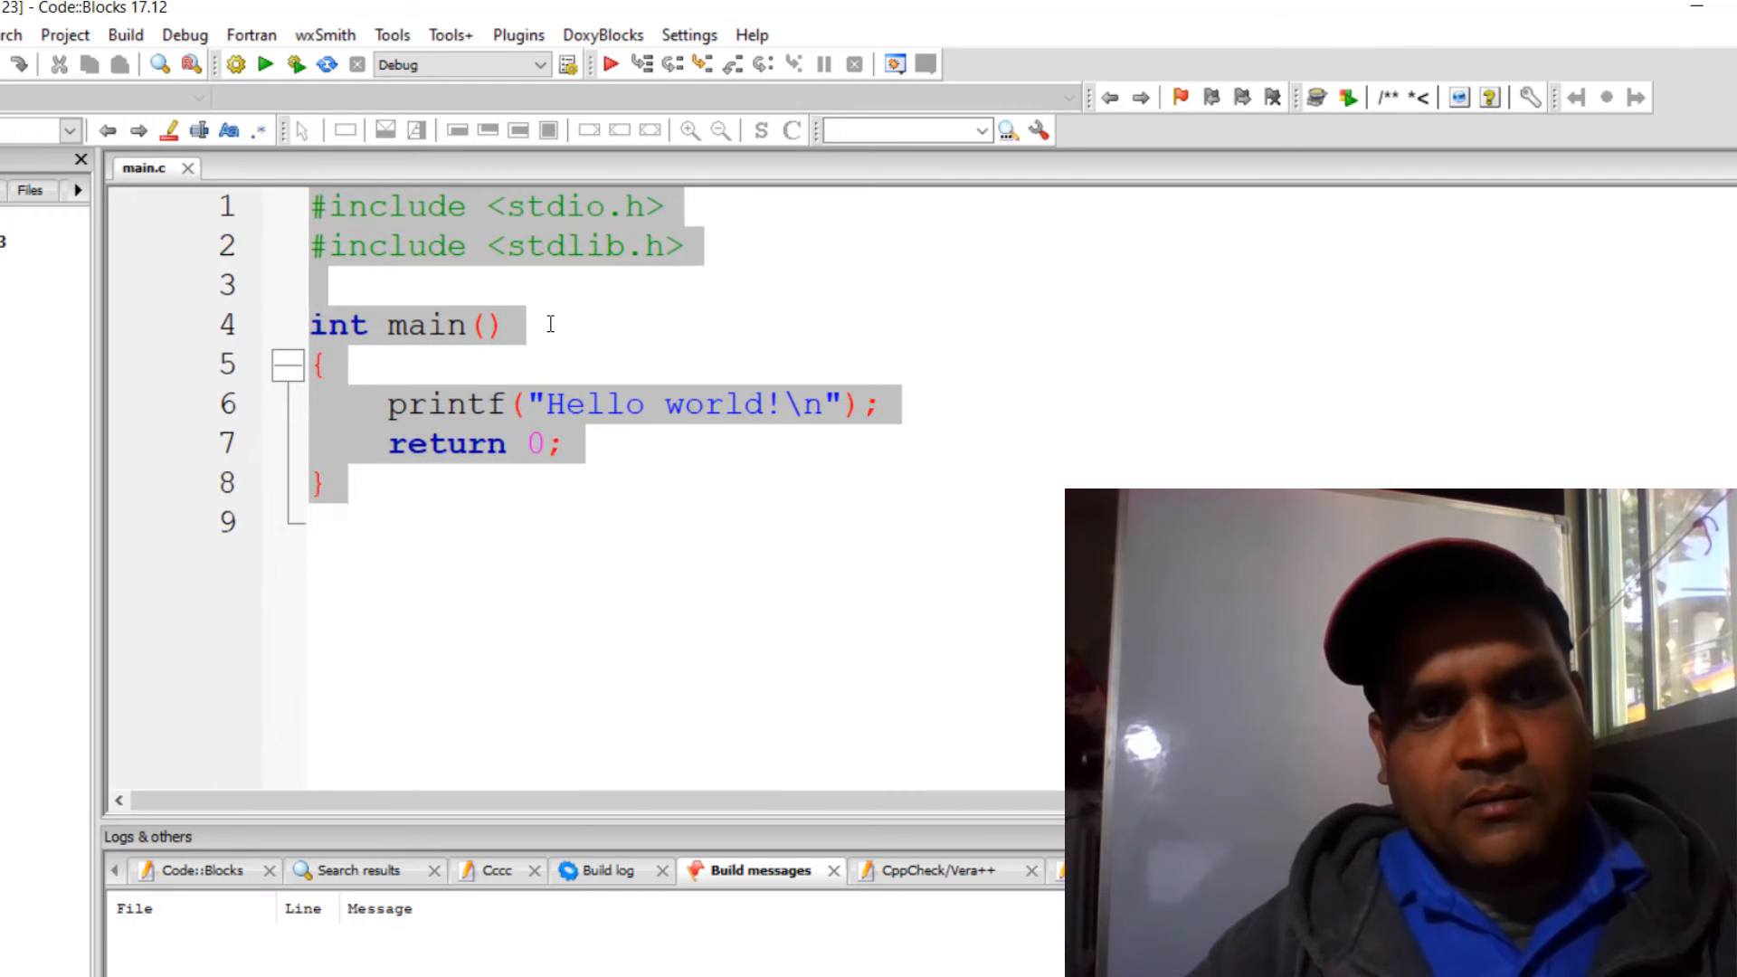
# Step: Deselect the code in main.c and build the mysoftware123 project with the Debug target
pyautogui.click(492, 335)
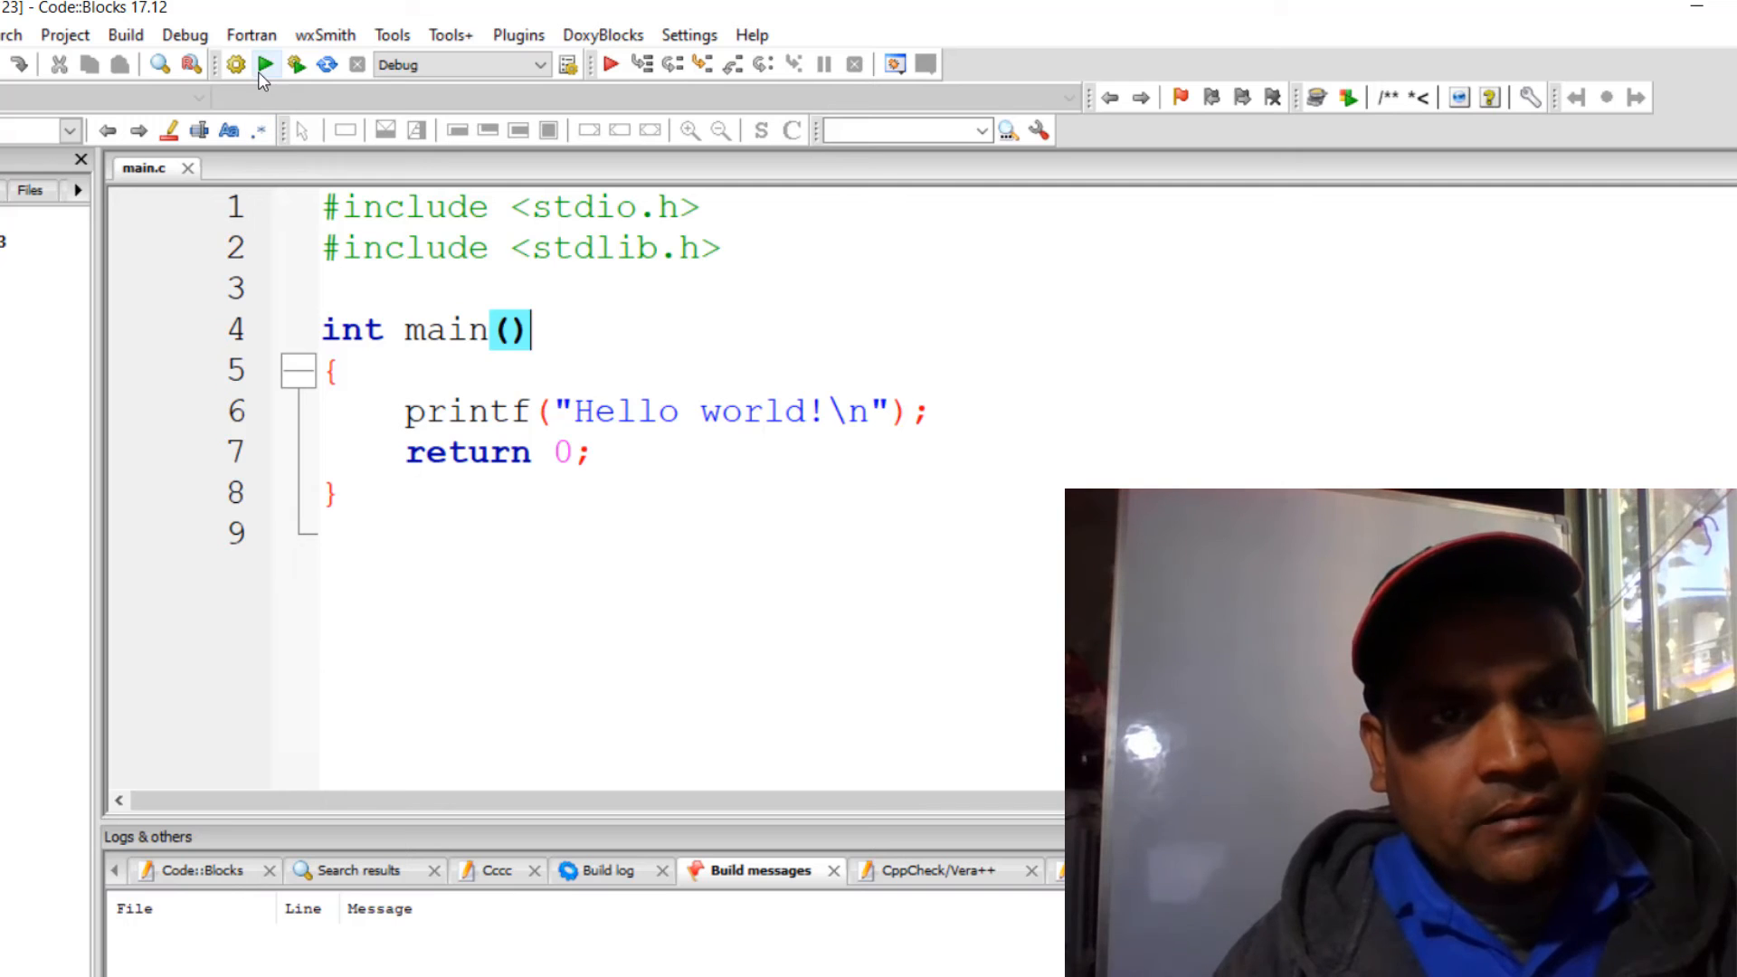
pyautogui.click(126, 41)
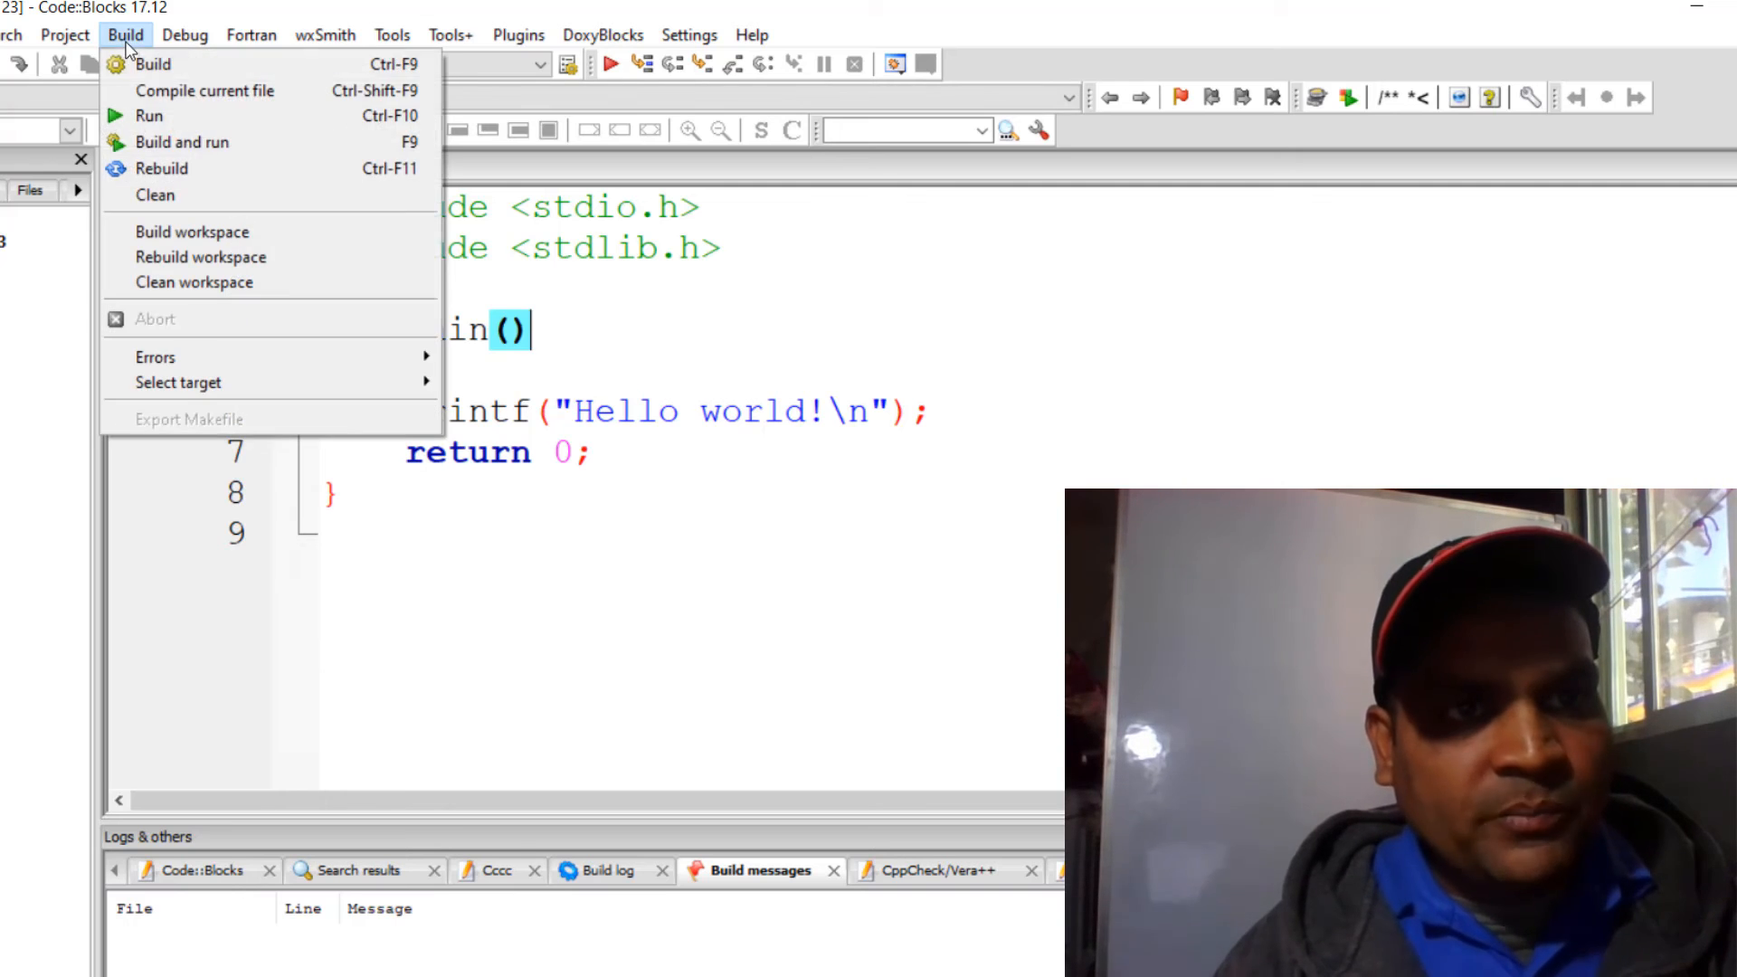
pyautogui.click(155, 65)
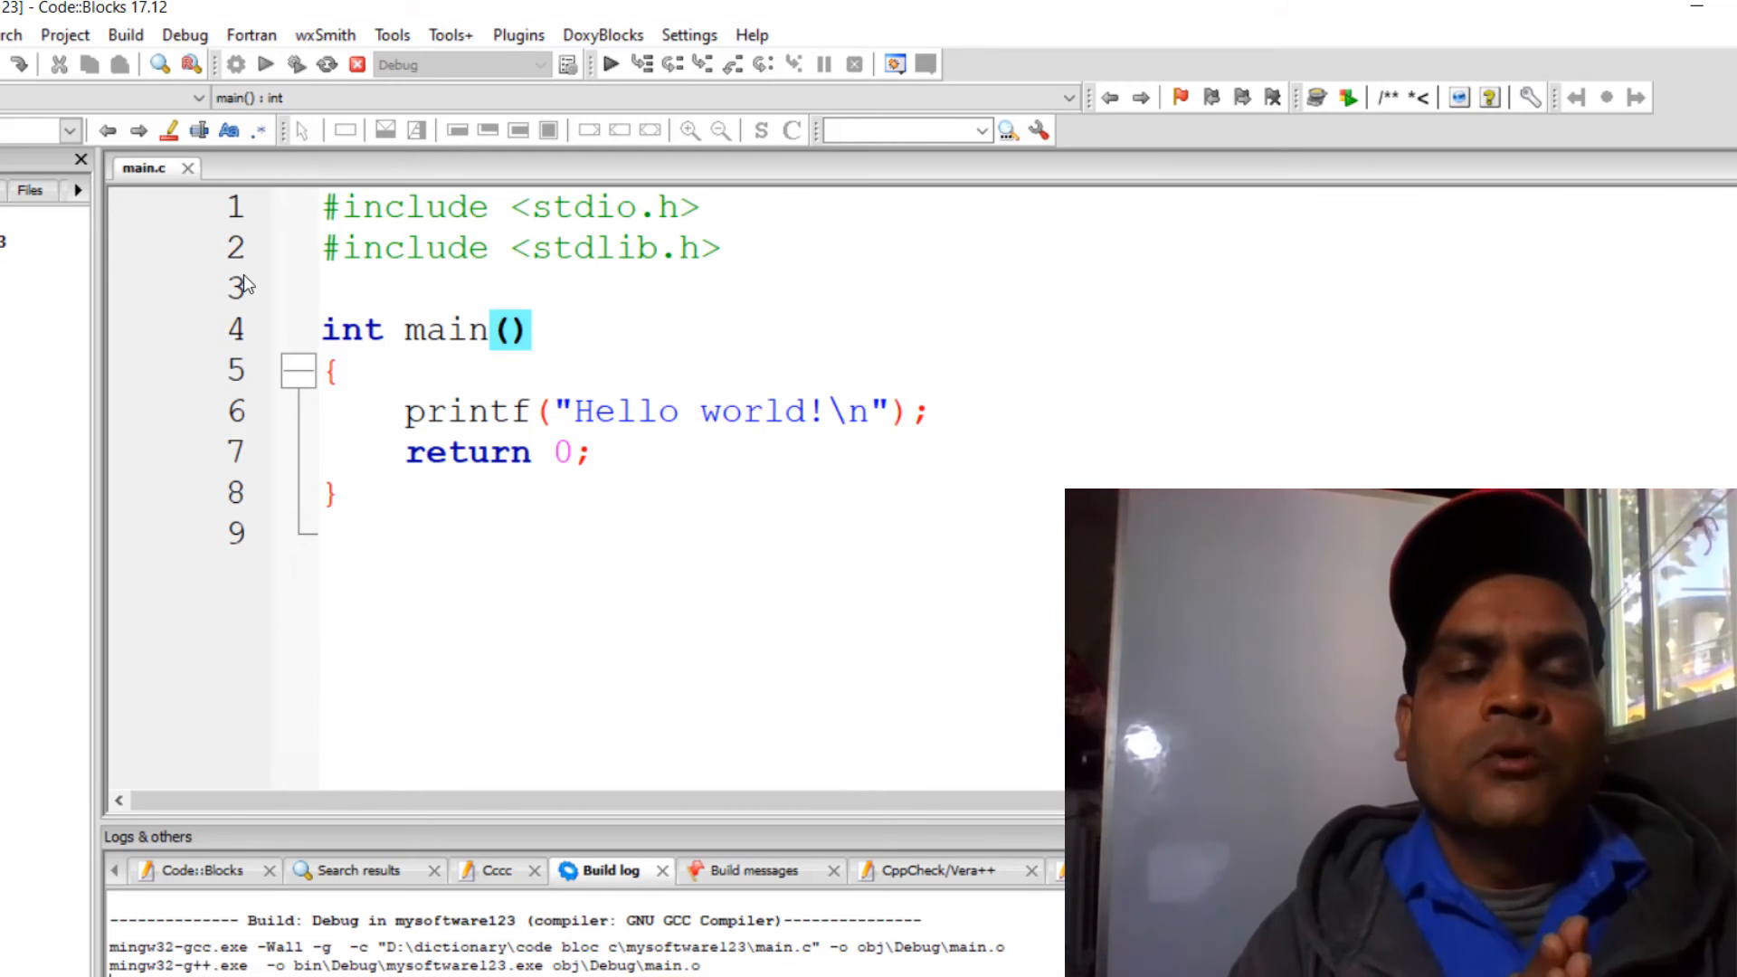
pyautogui.click(126, 35)
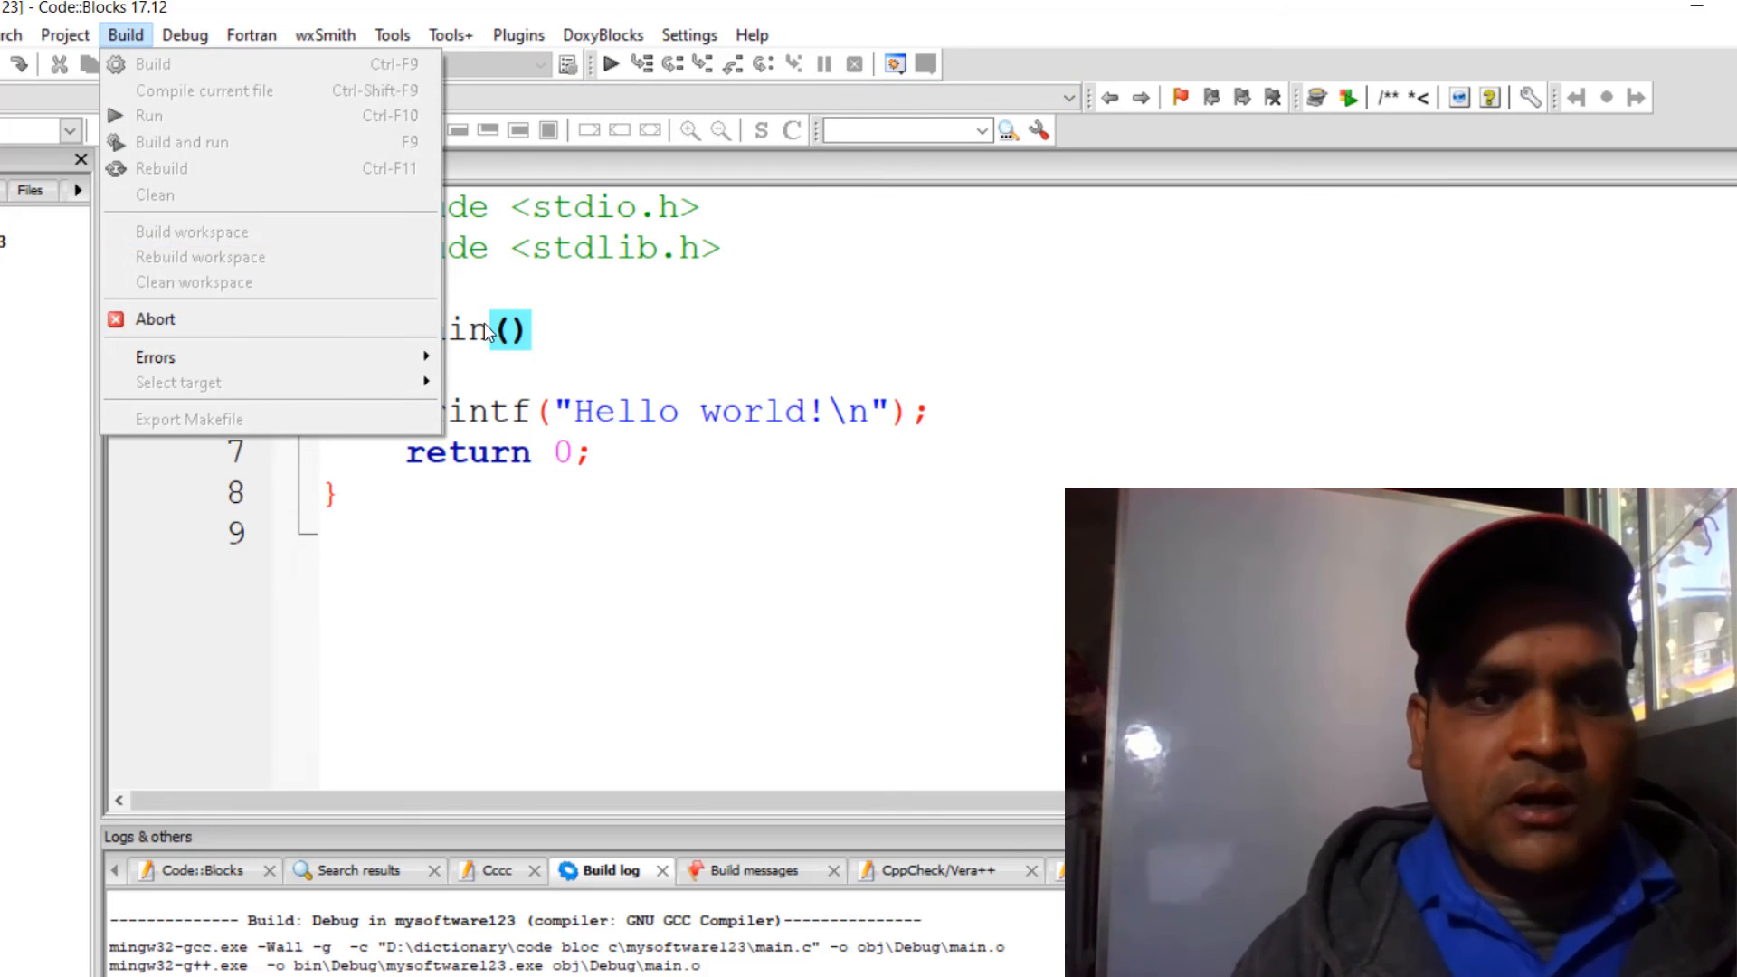
pyautogui.click(640, 359)
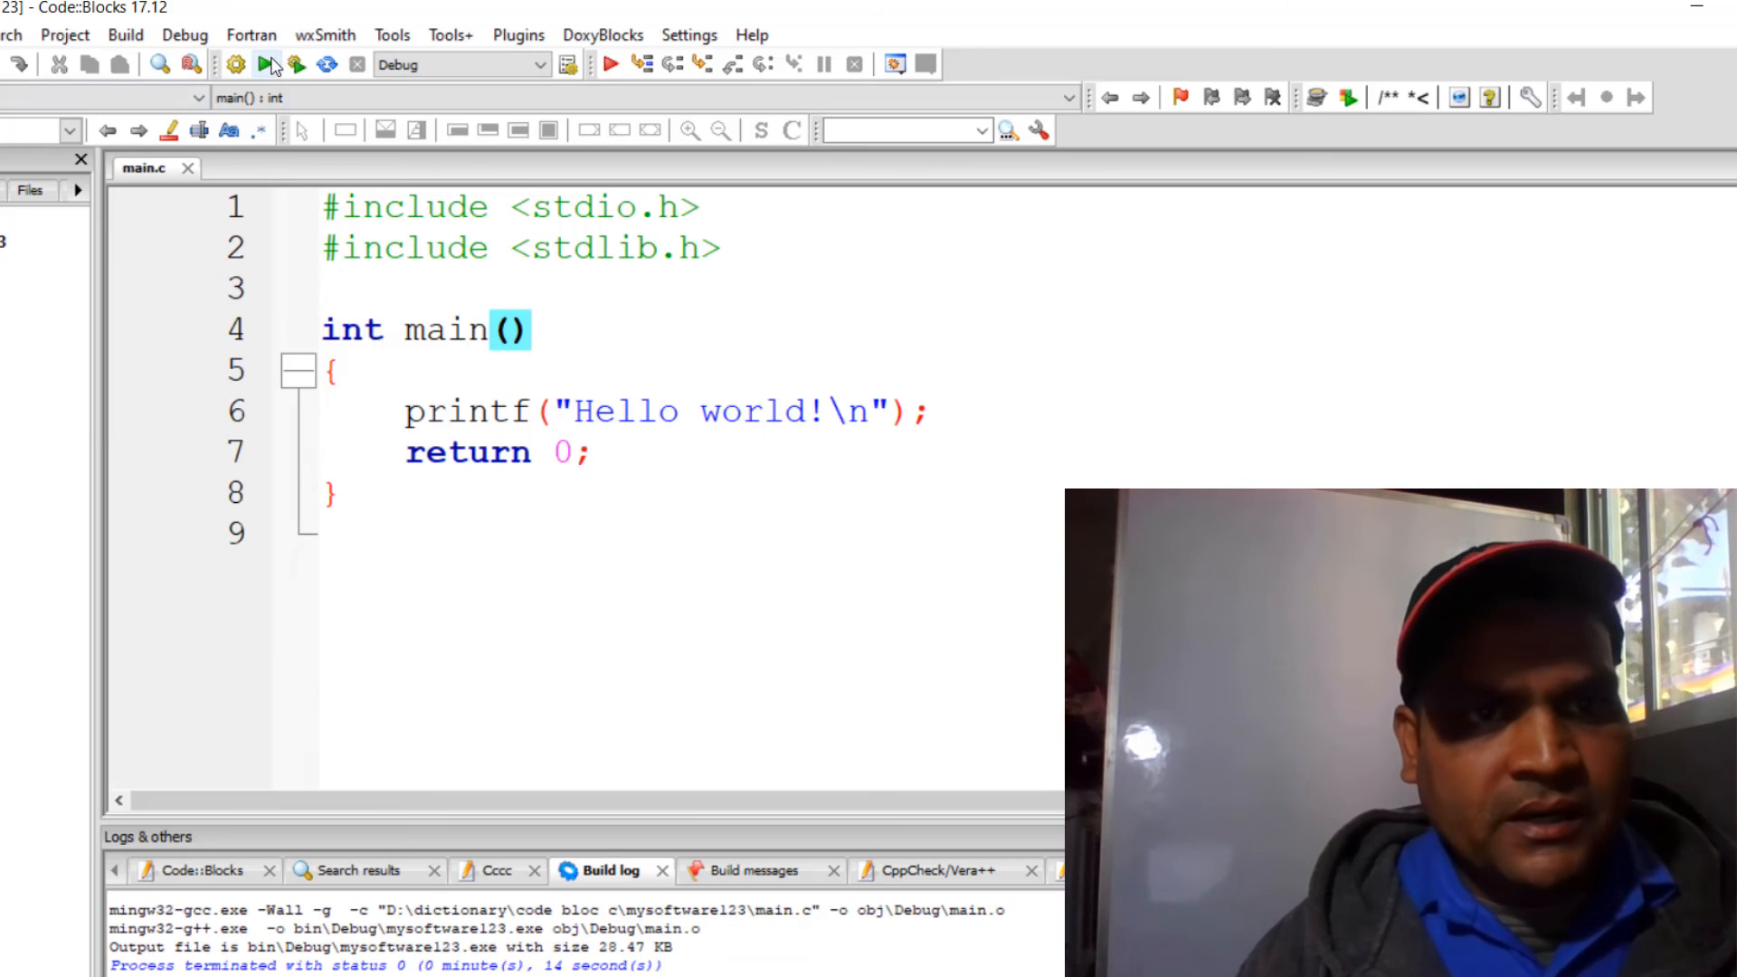
# Step: Run the compiled program and minimize its console window
pyautogui.click(131, 41)
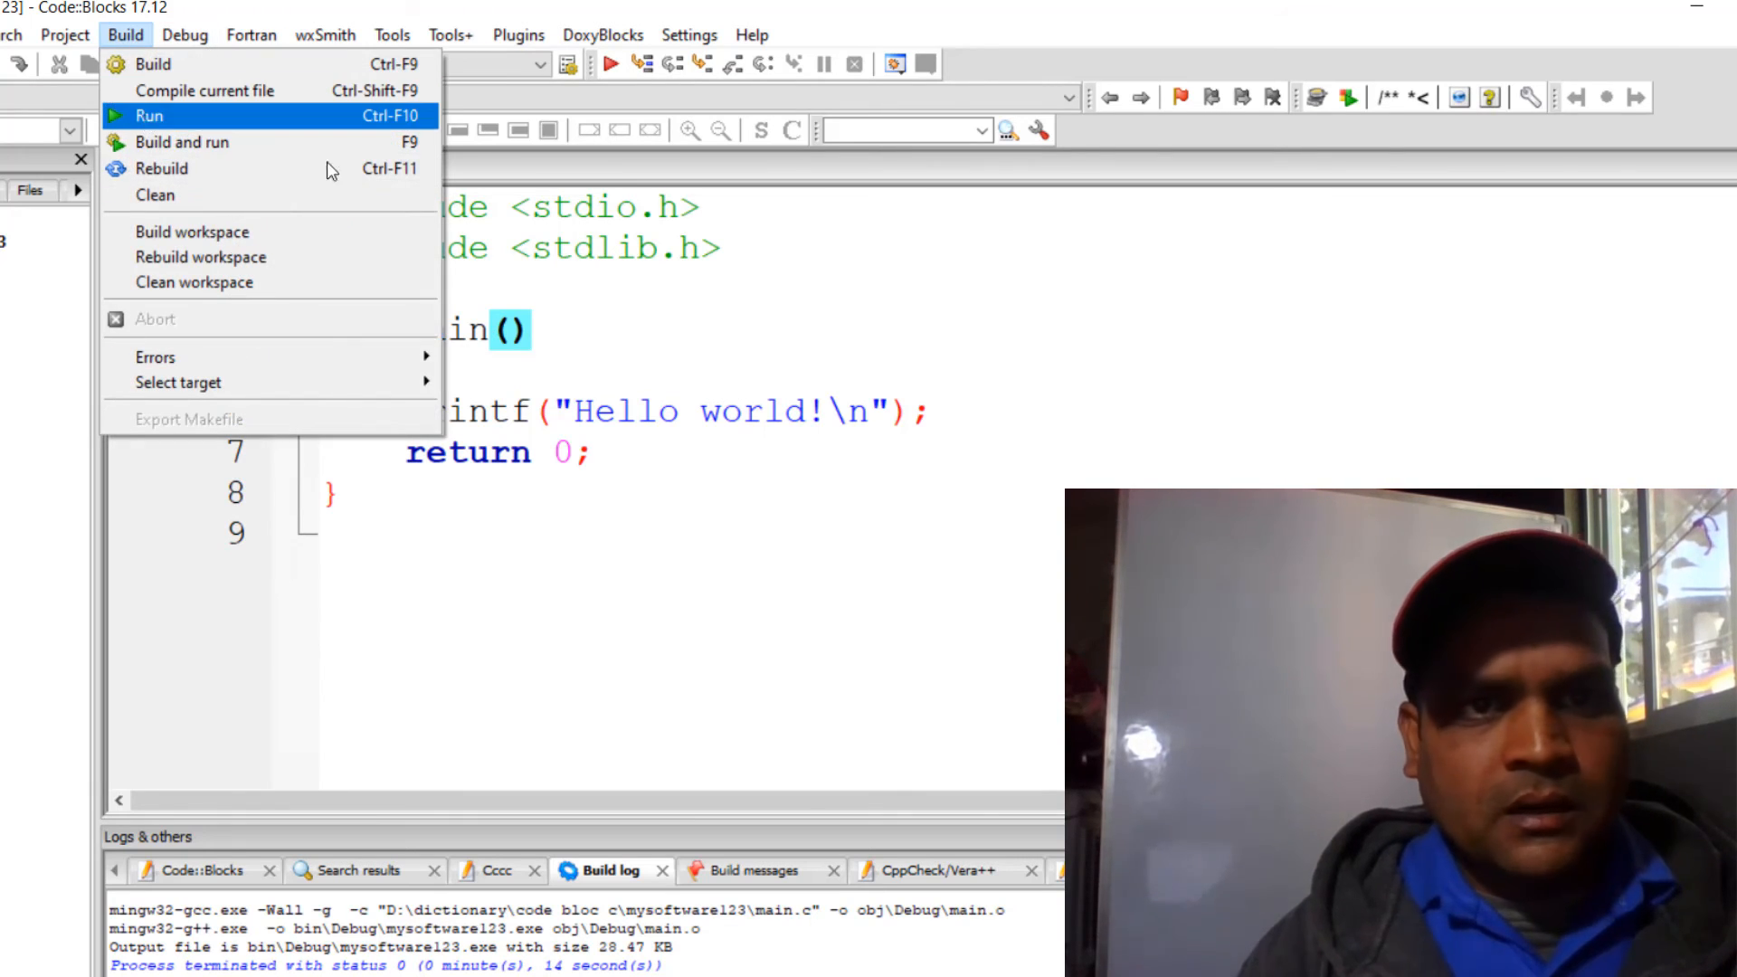
pyautogui.click(598, 181)
pyautogui.click(266, 65)
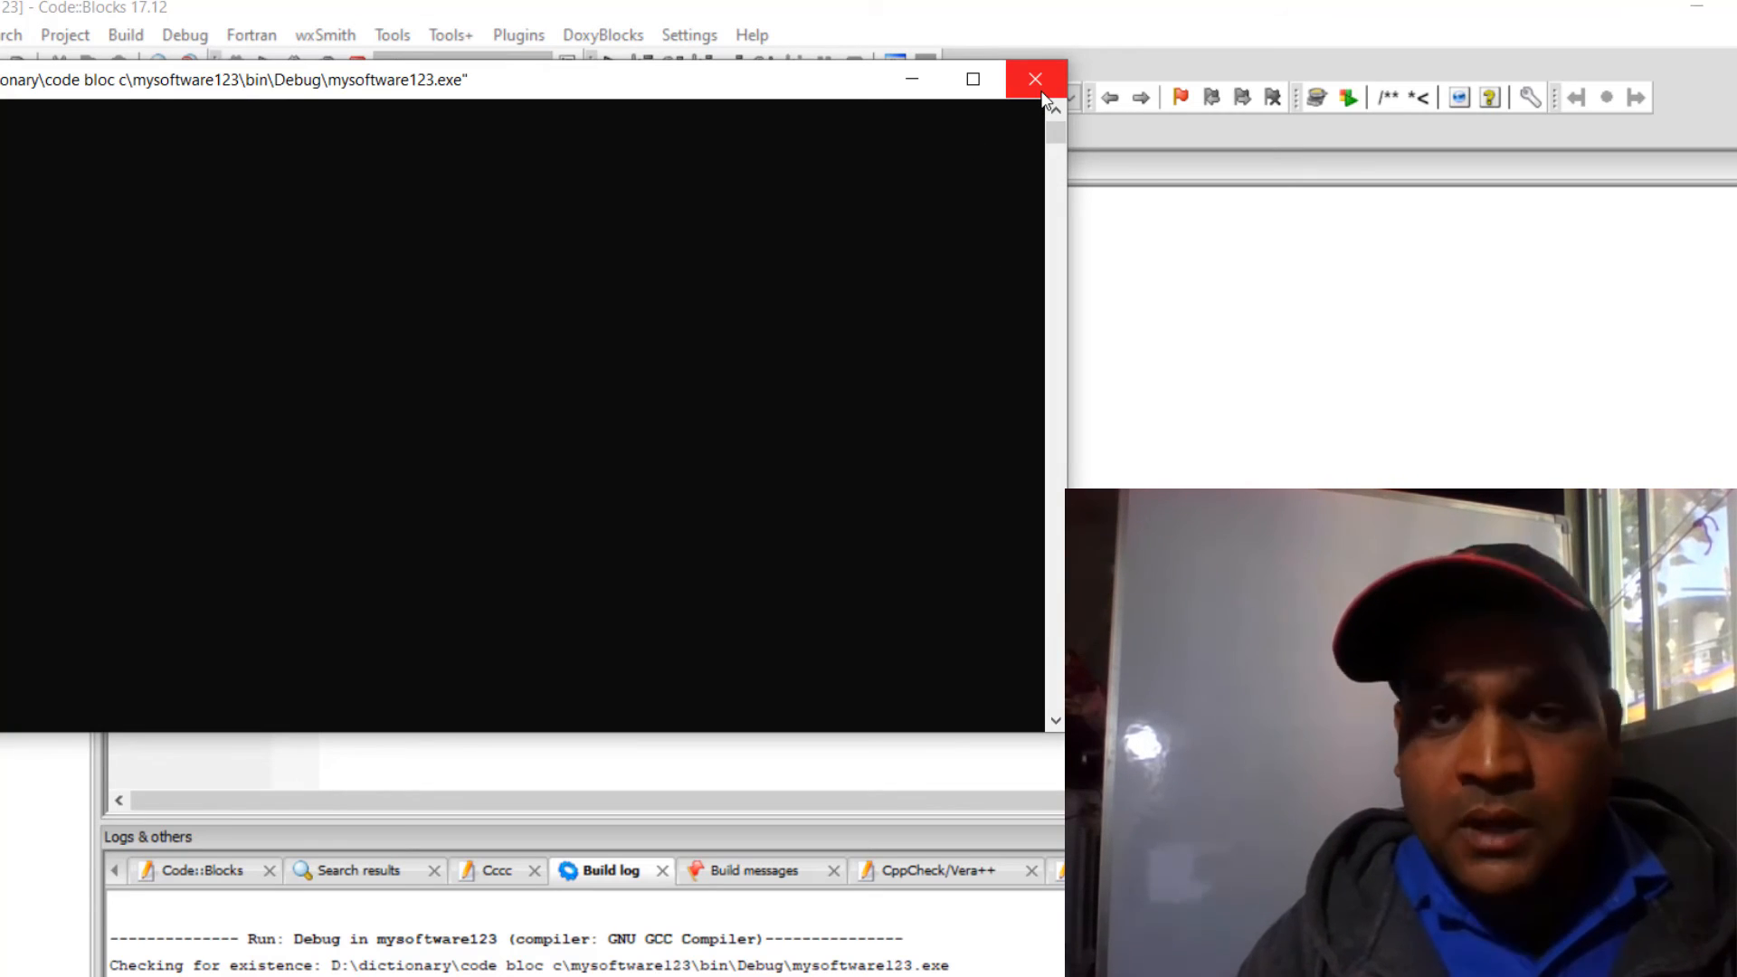
pyautogui.click(919, 77)
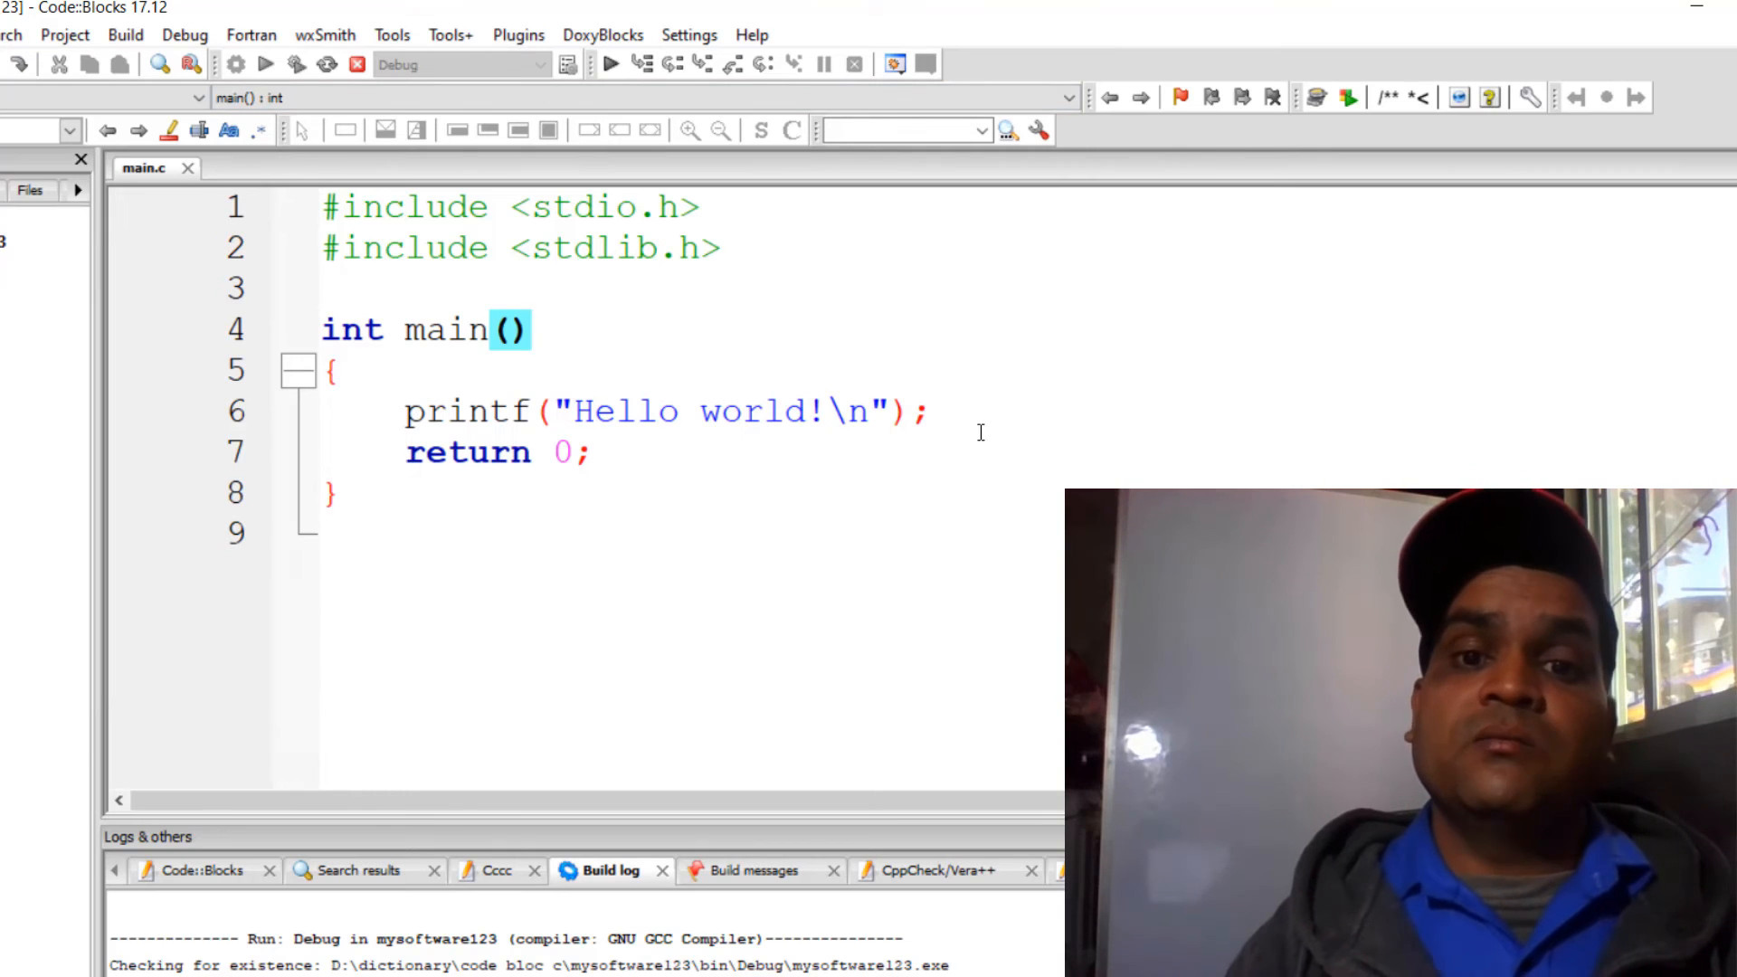
# Step: Add the statement getch(); on a new line after the printf call, undo the accidental duplicate line and save main.c
pyautogui.click(959, 404)
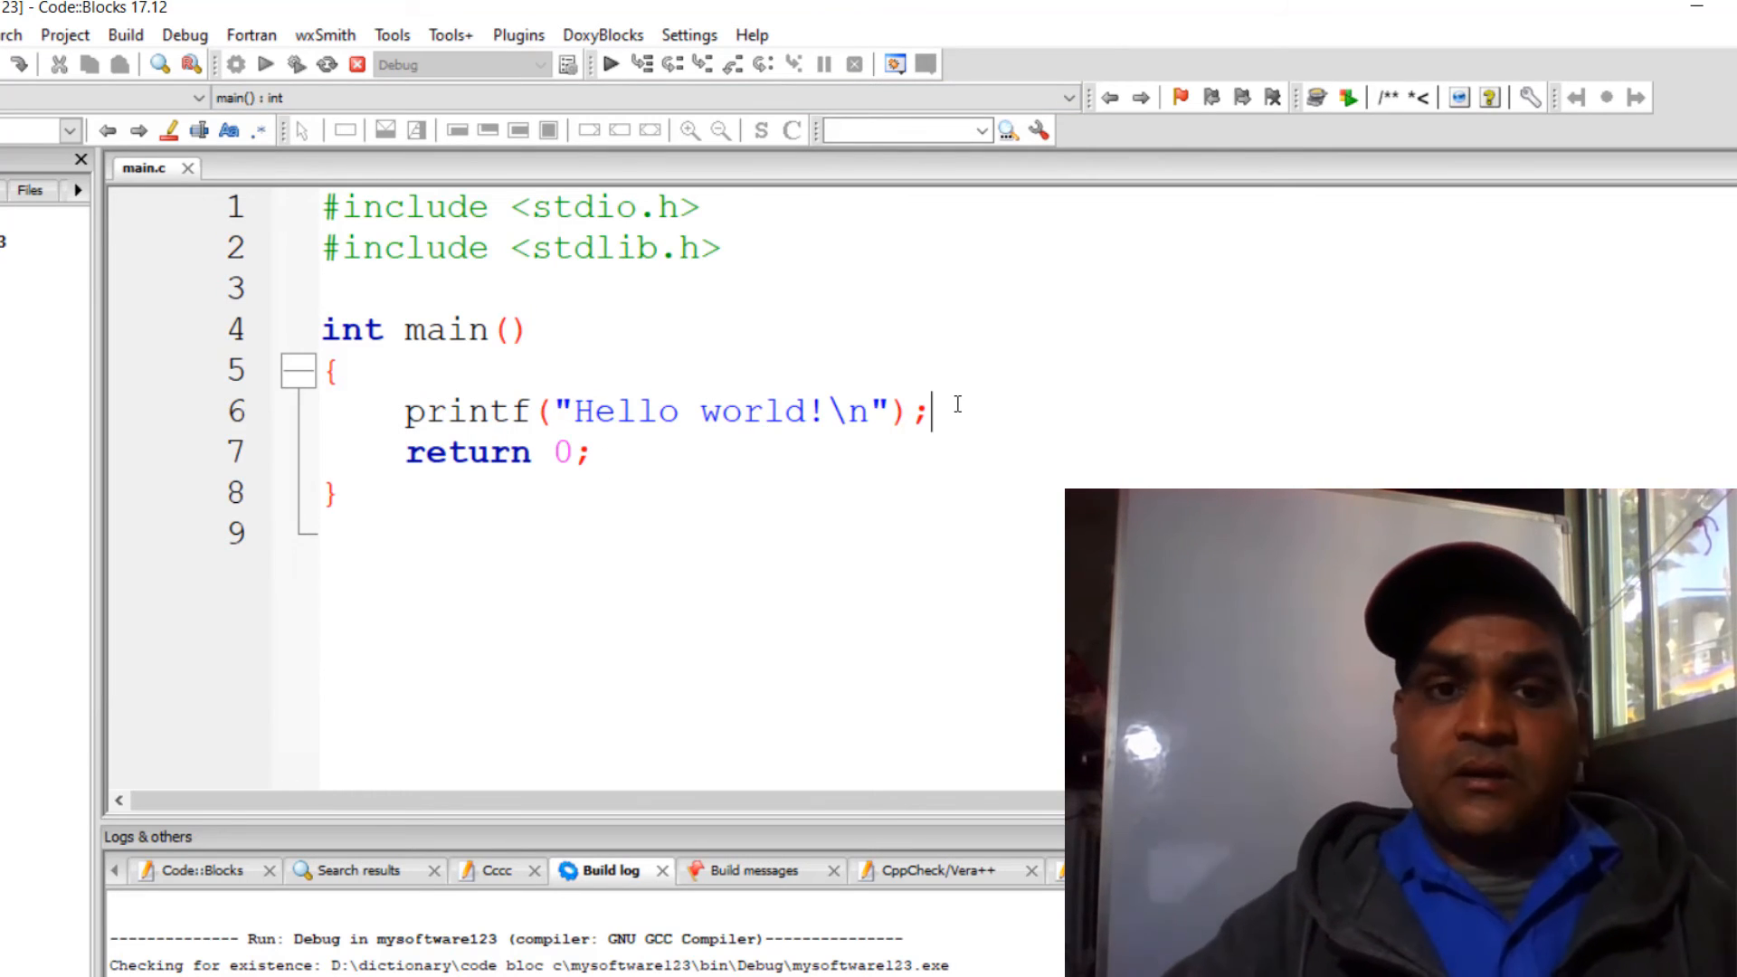
pyautogui.press('Return')
pyautogui.write('ge')
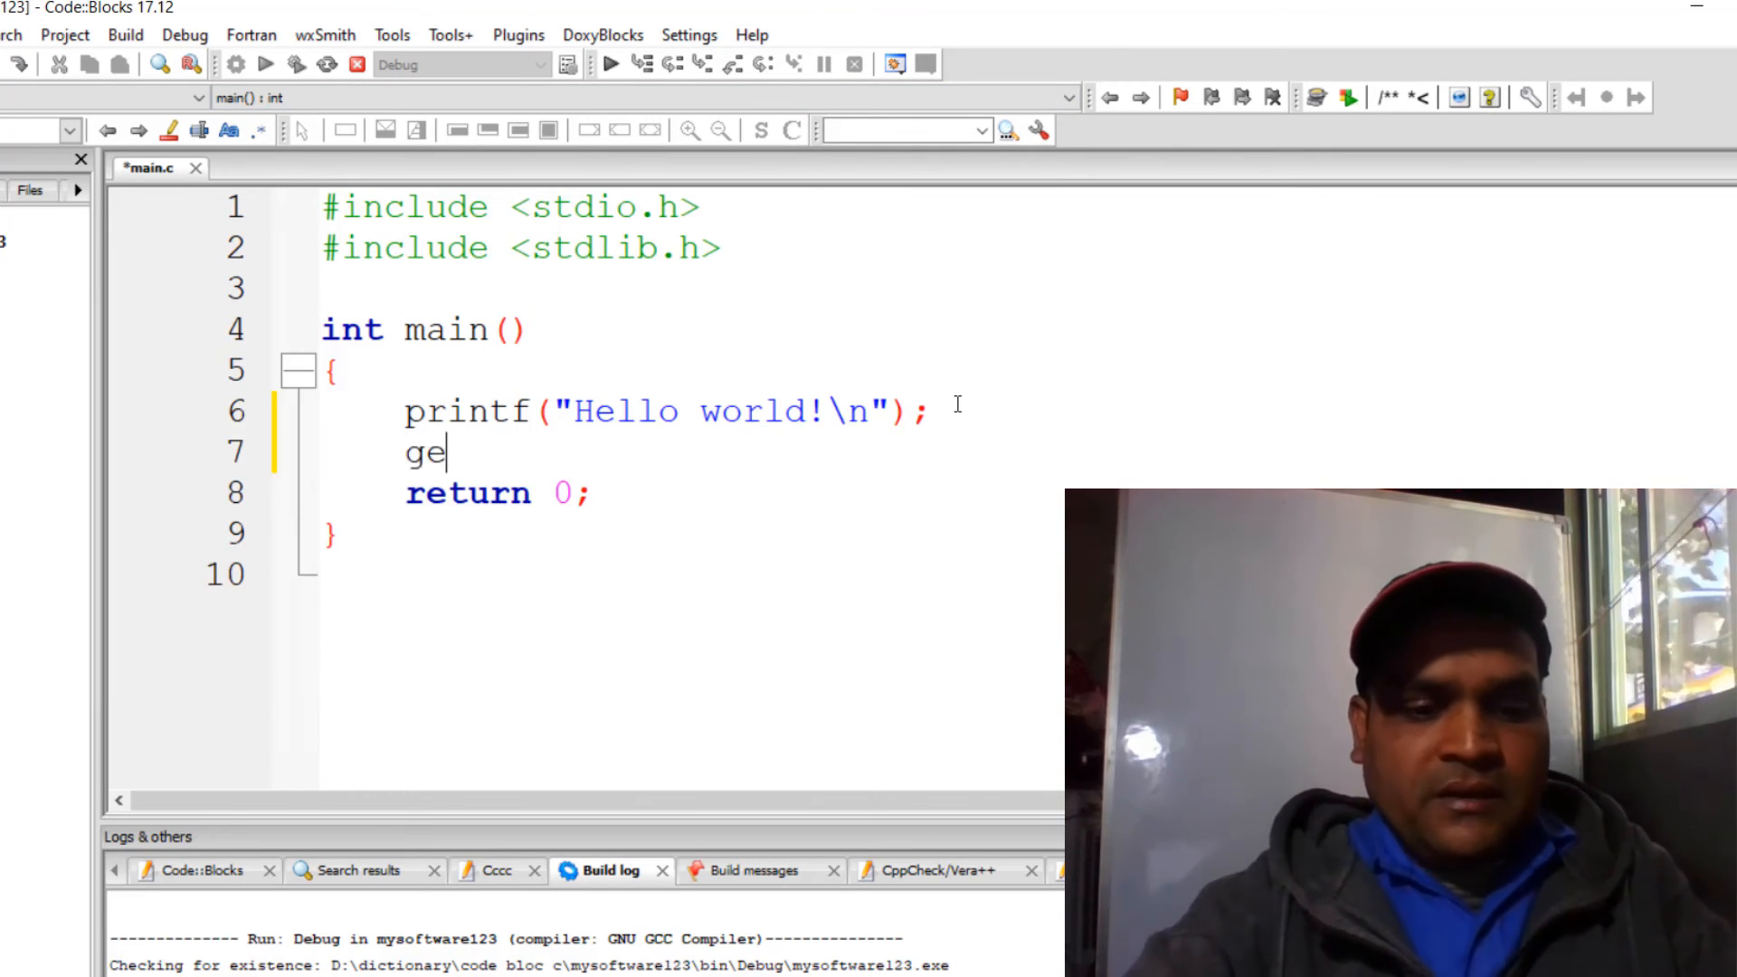
pyautogui.write('tch()')
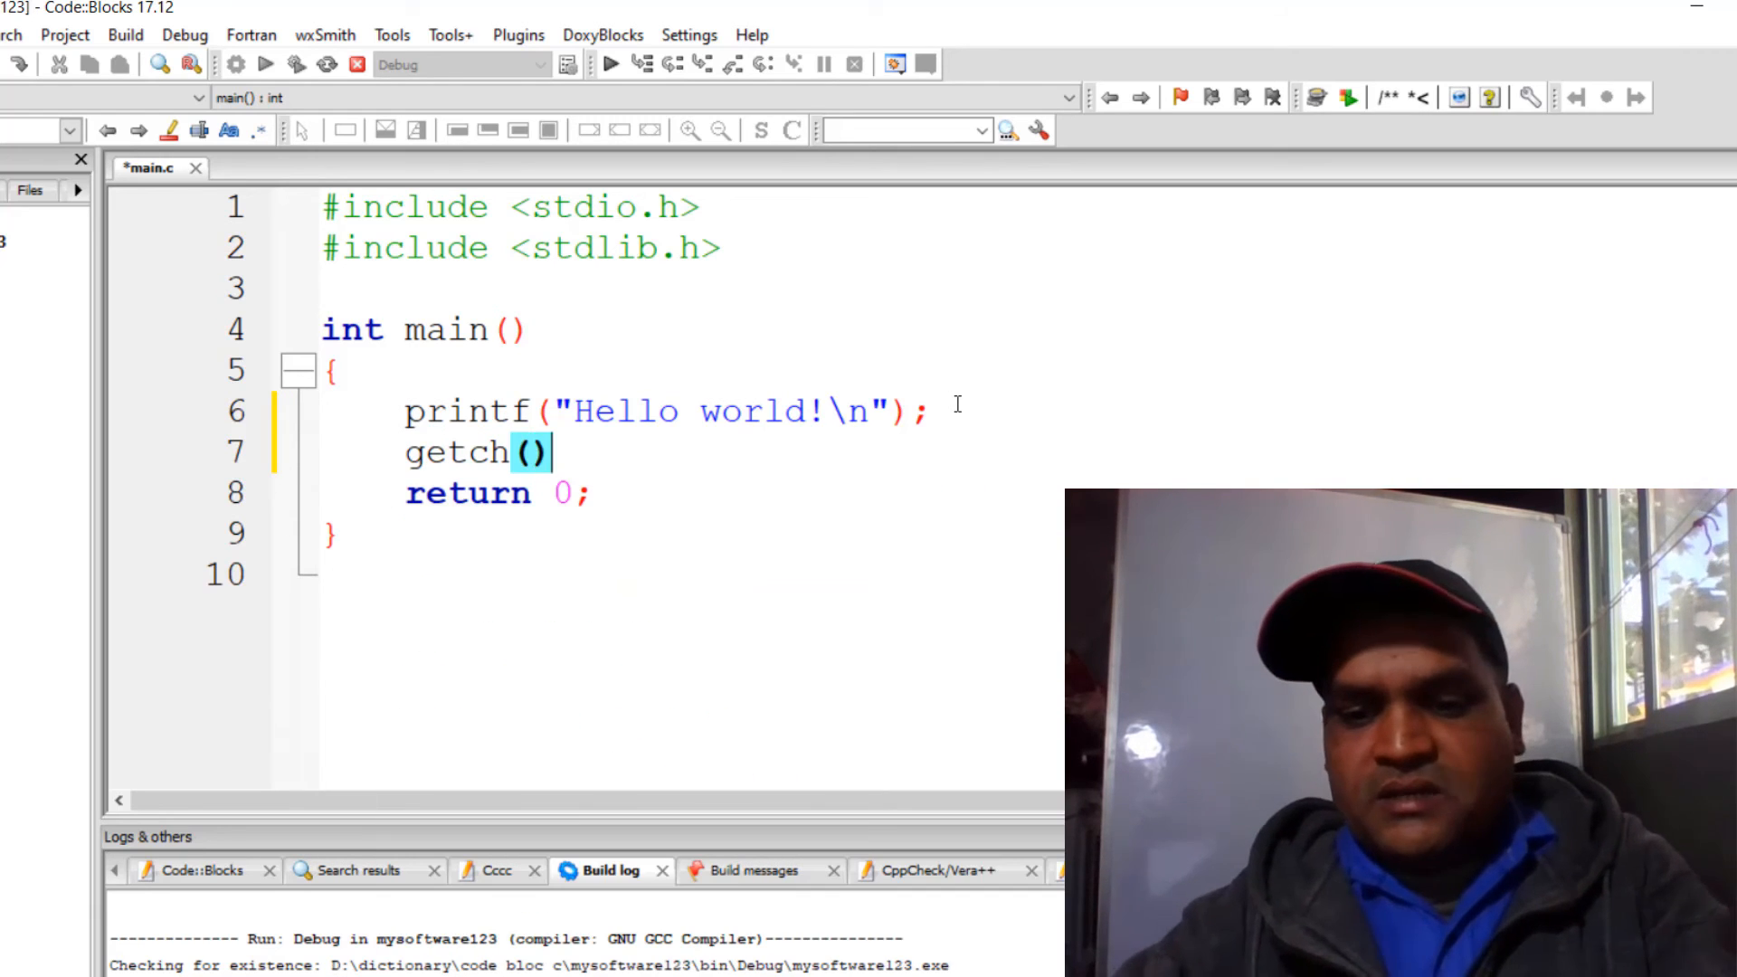
pyautogui.write(';')
pyautogui.press('F9')
pyautogui.hotkey('ctrl', 'd')
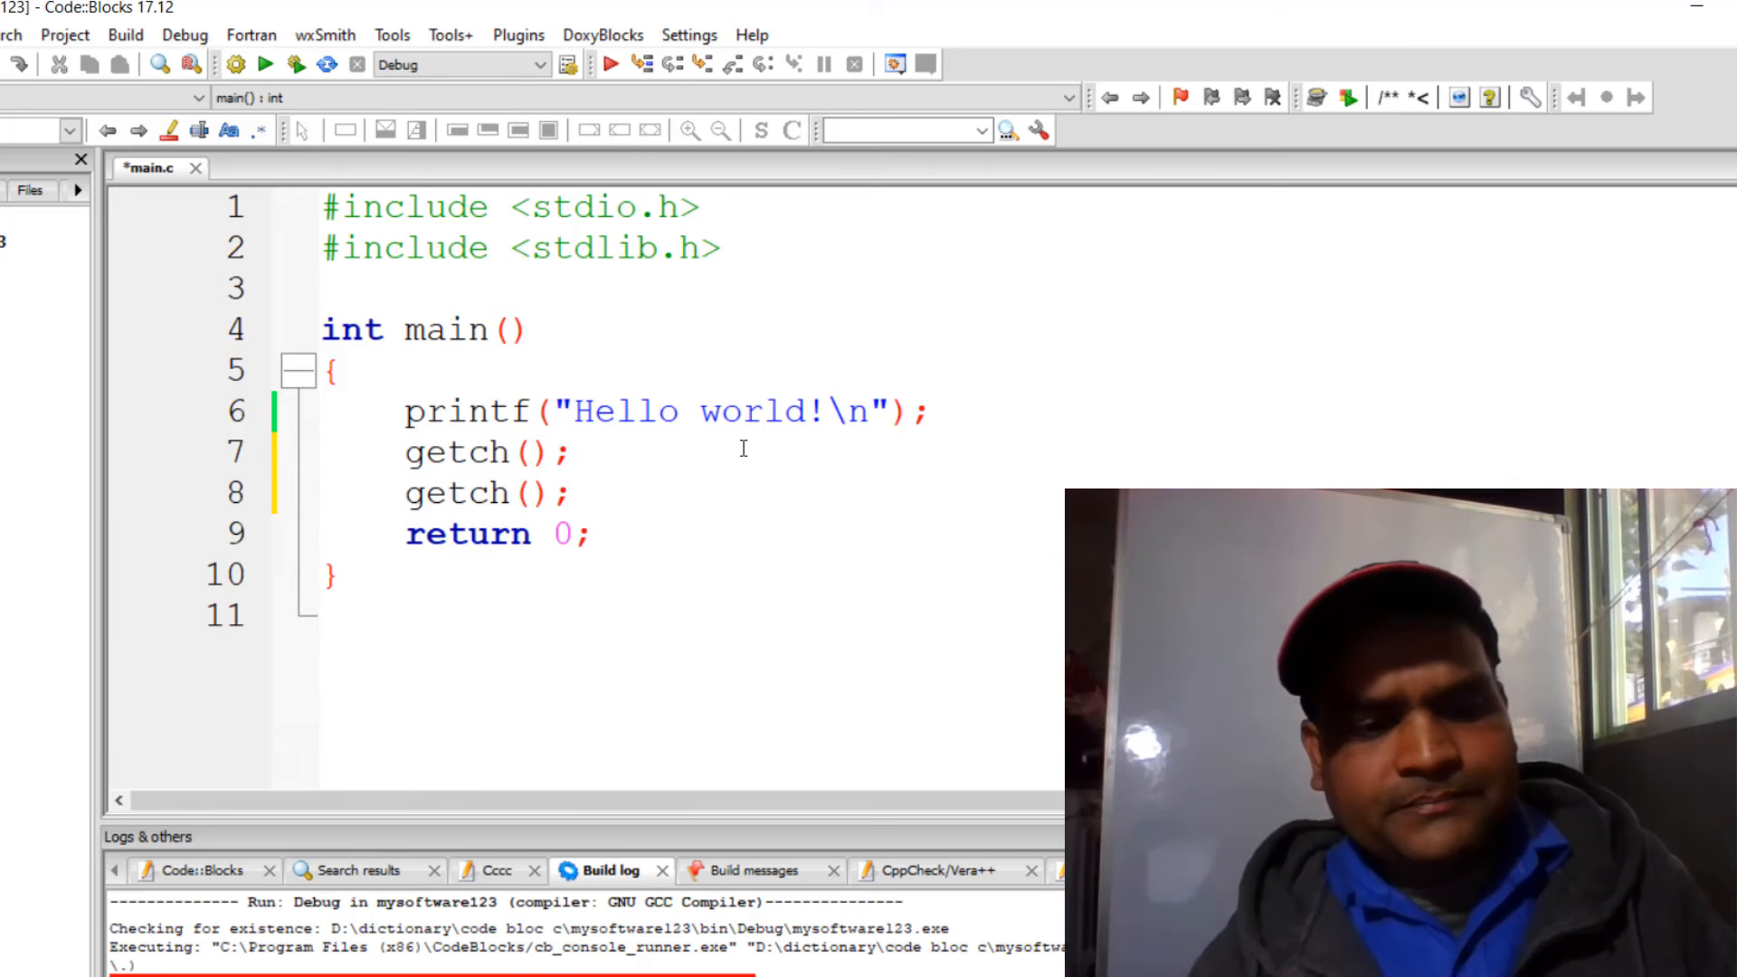
pyautogui.hotkey('ctrl', 'z')
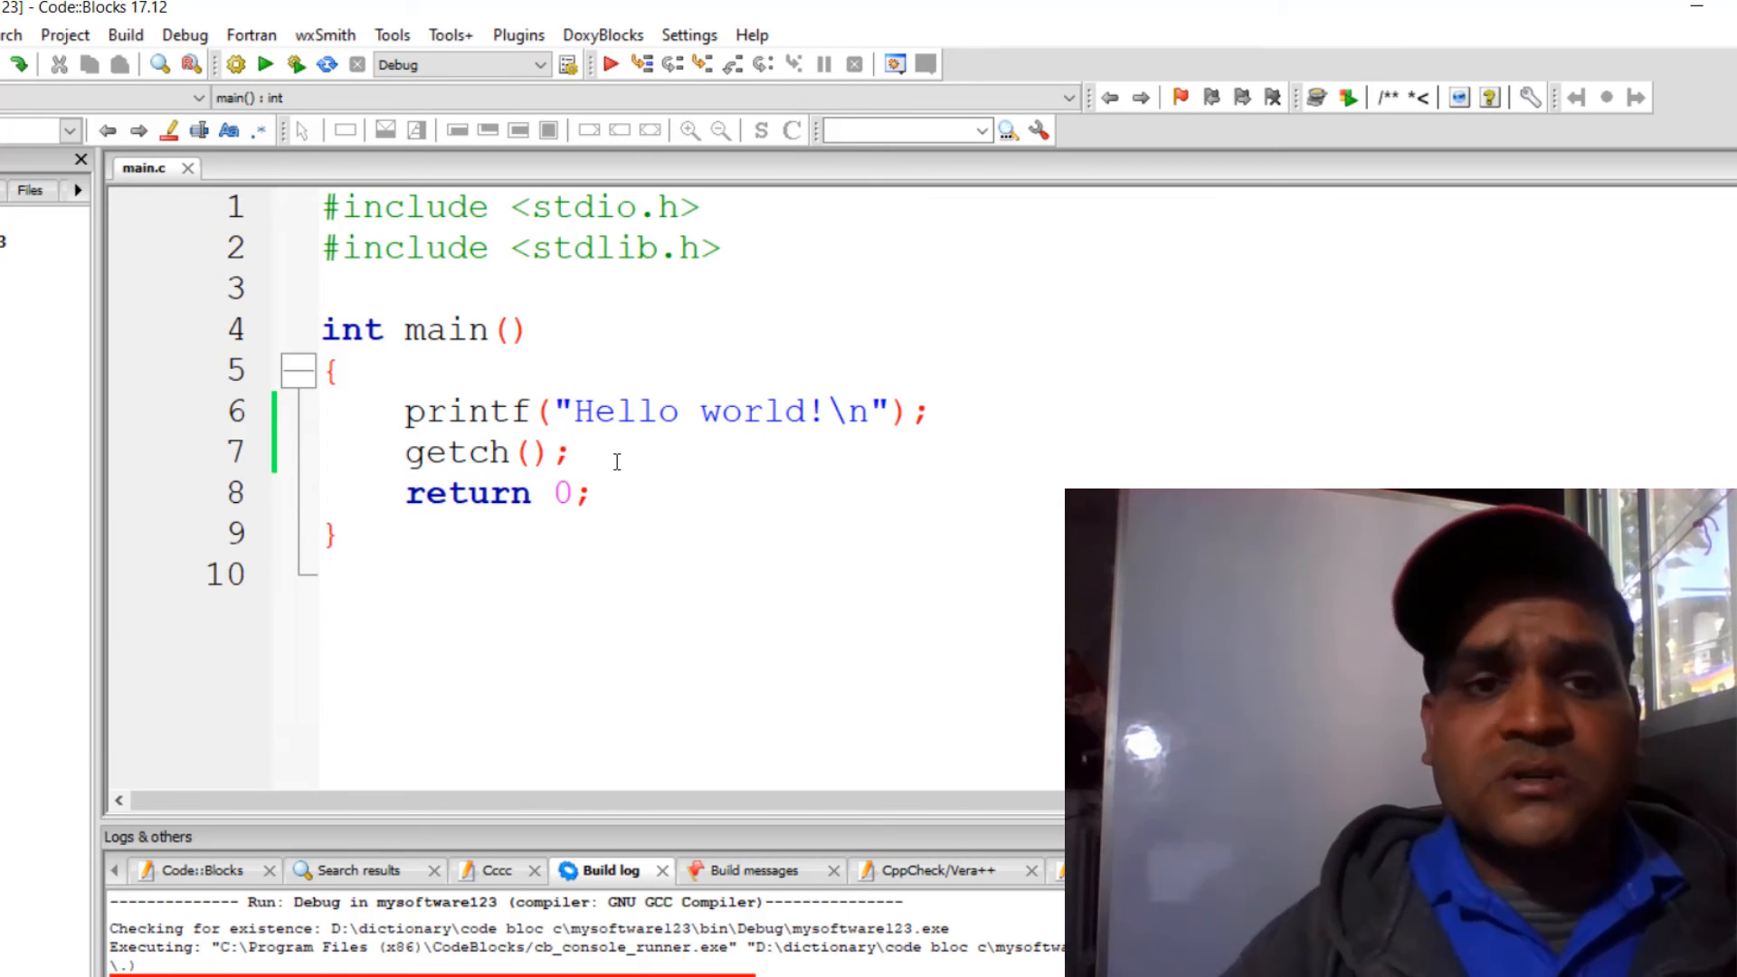
# Step: Build the project again with the getch() call included
pyautogui.click(517, 461)
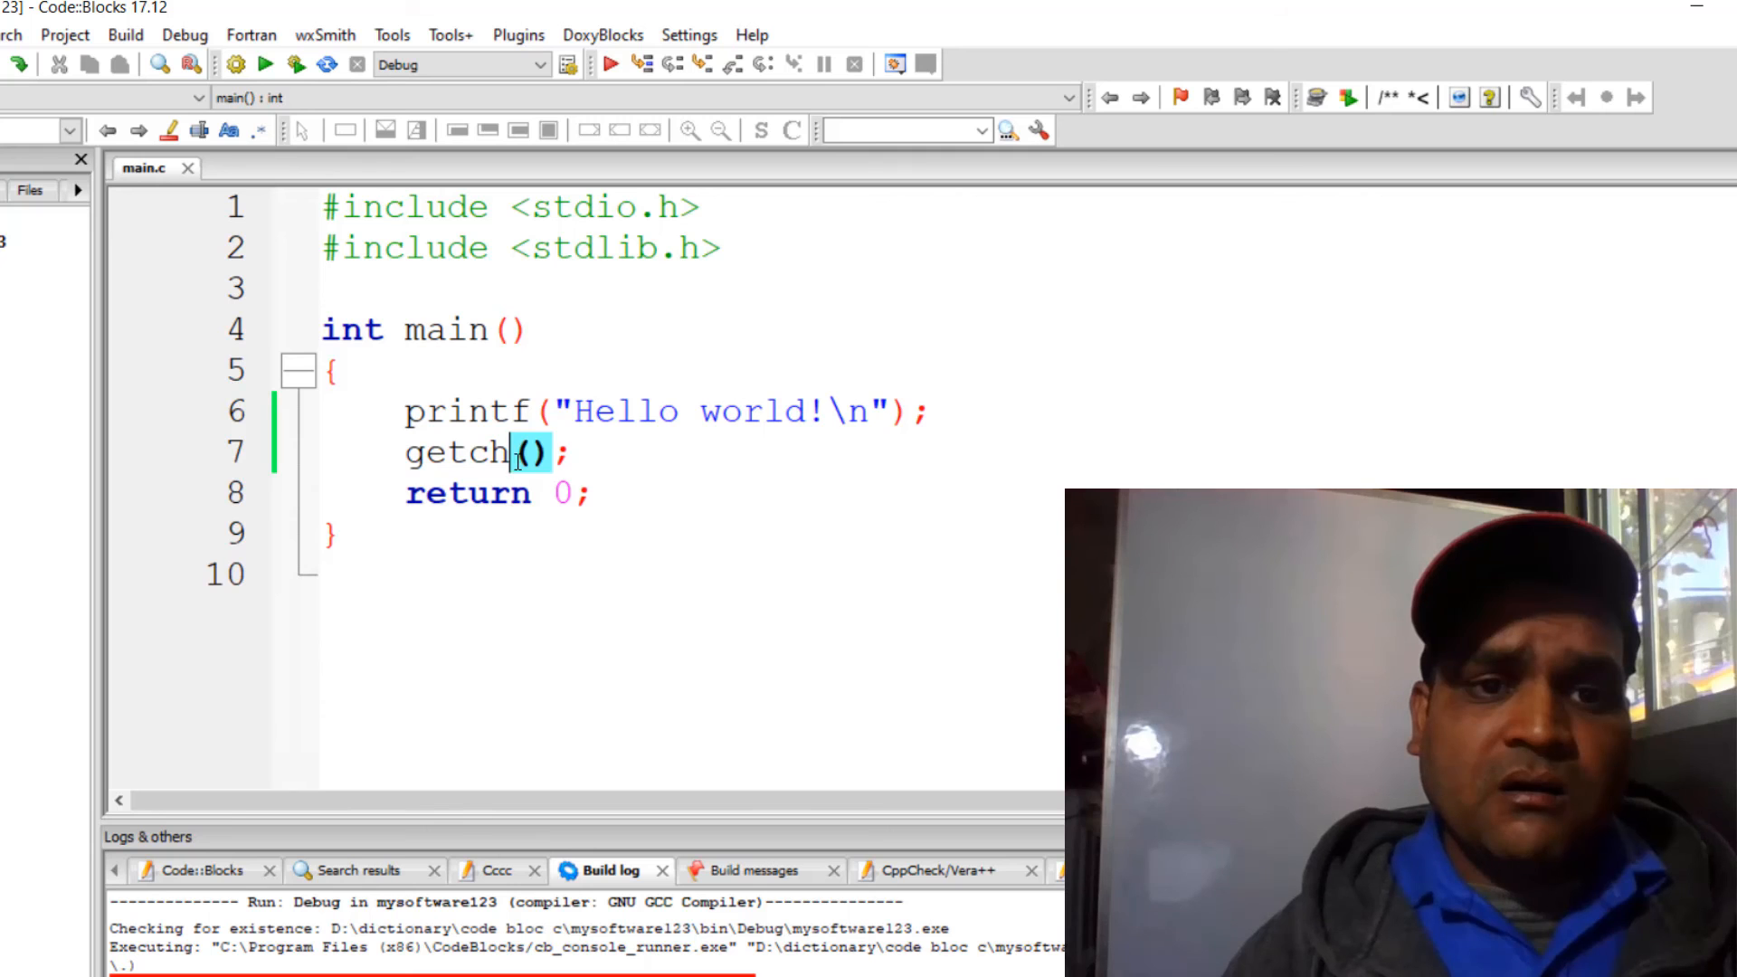
pyautogui.click(607, 464)
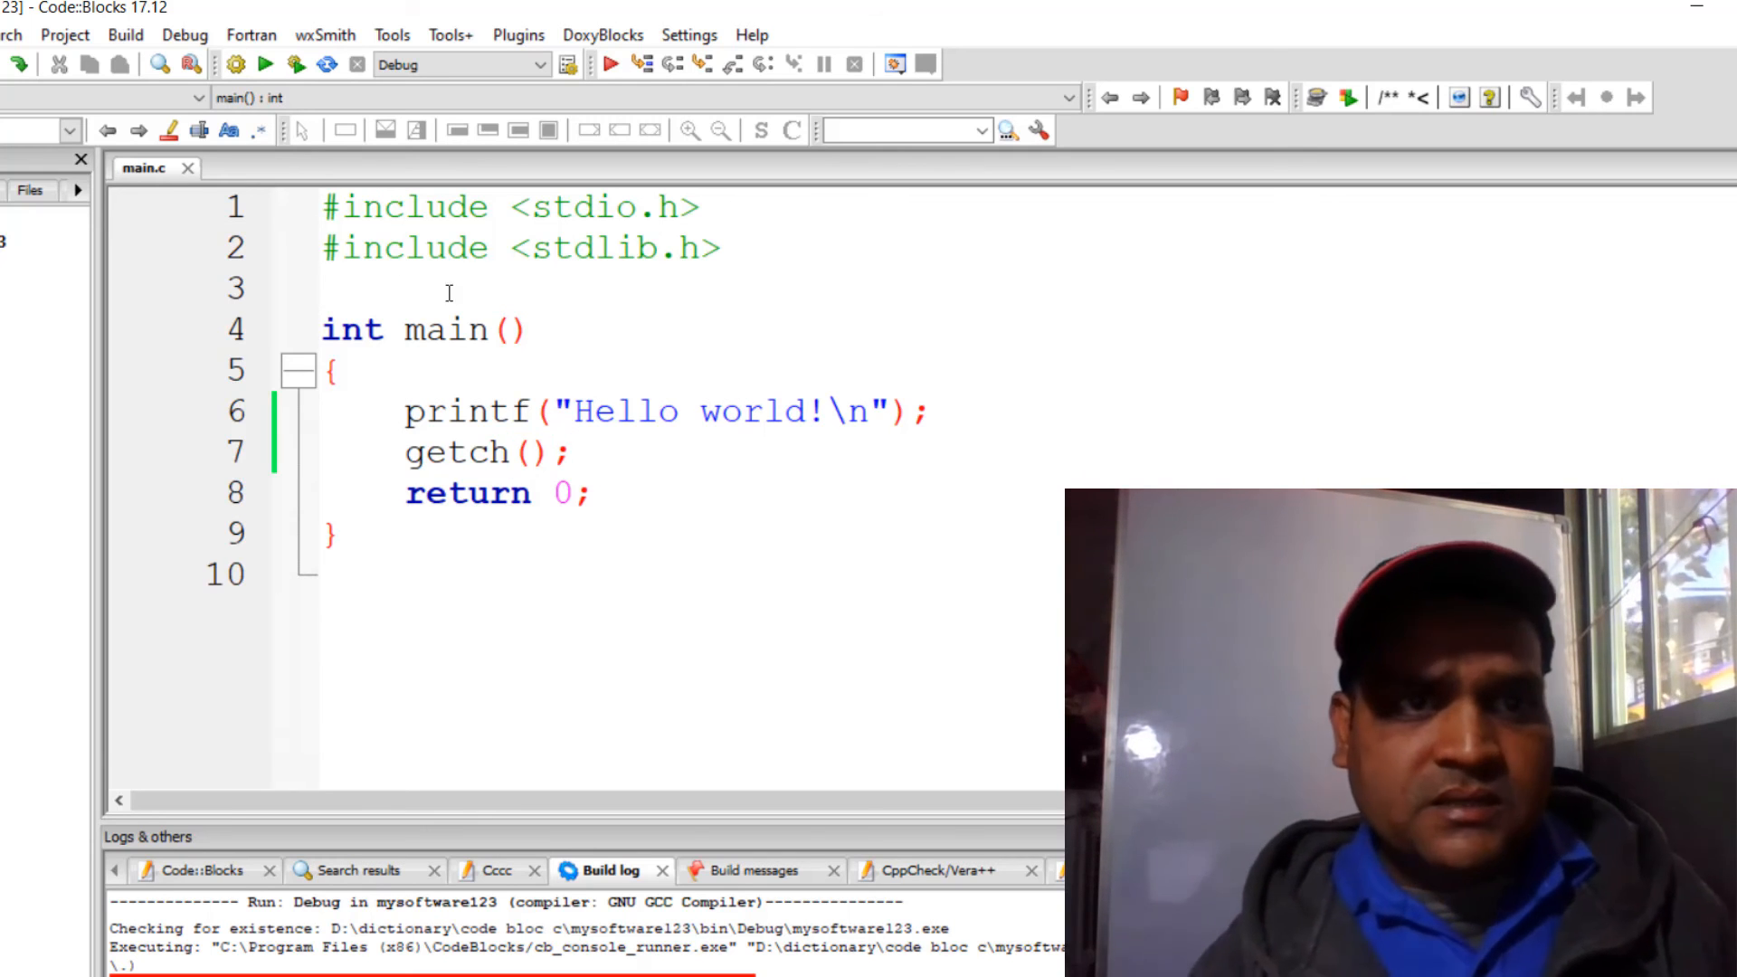
pyautogui.click(125, 36)
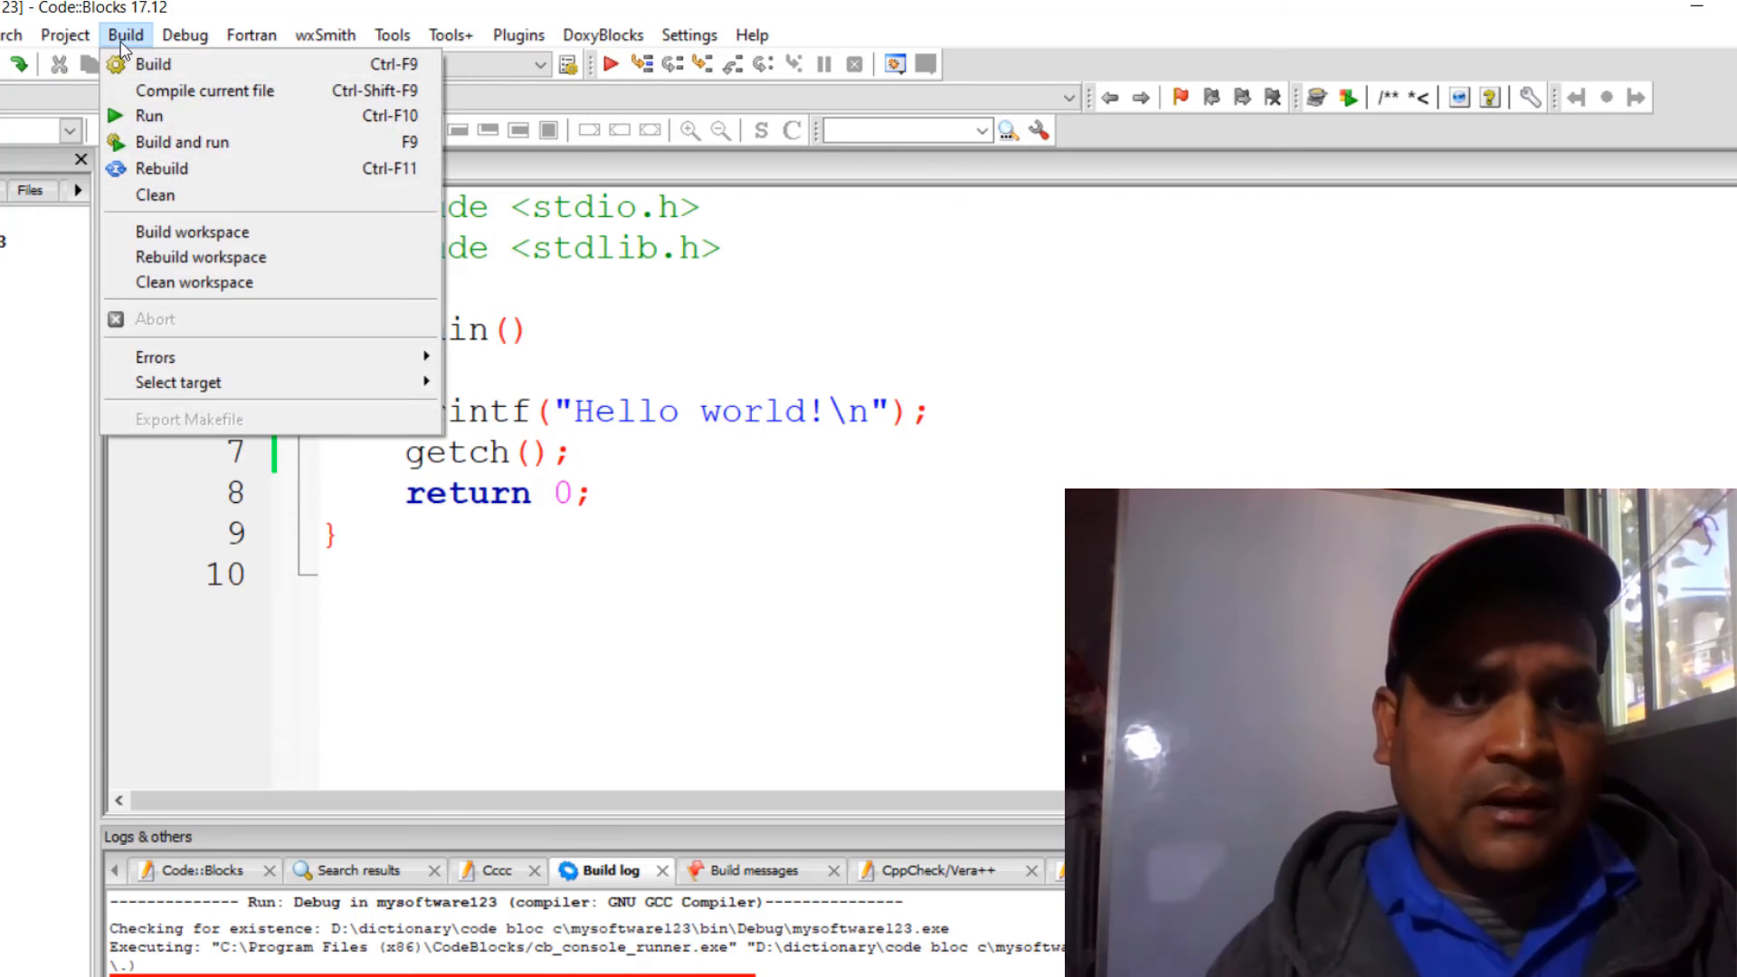
pyautogui.click(147, 72)
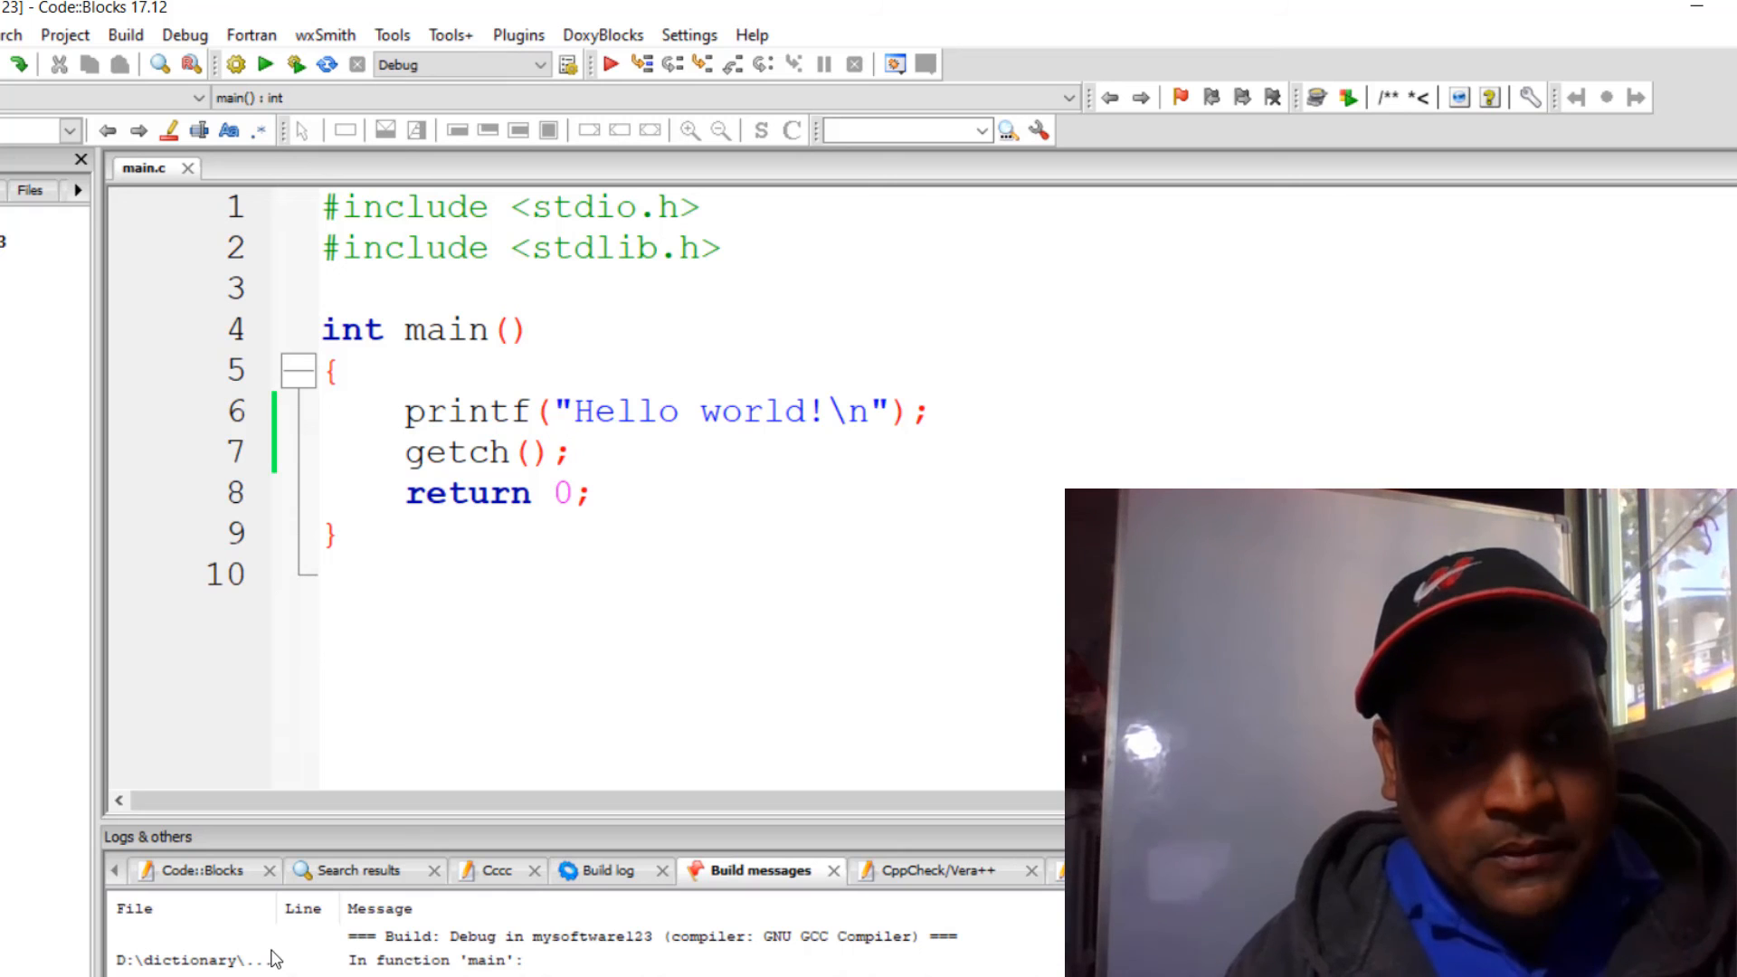
# Step: Run the rebuilt program, move its console window away from the code's upper lines and close it
pyautogui.click(268, 67)
pyautogui.click(465, 271)
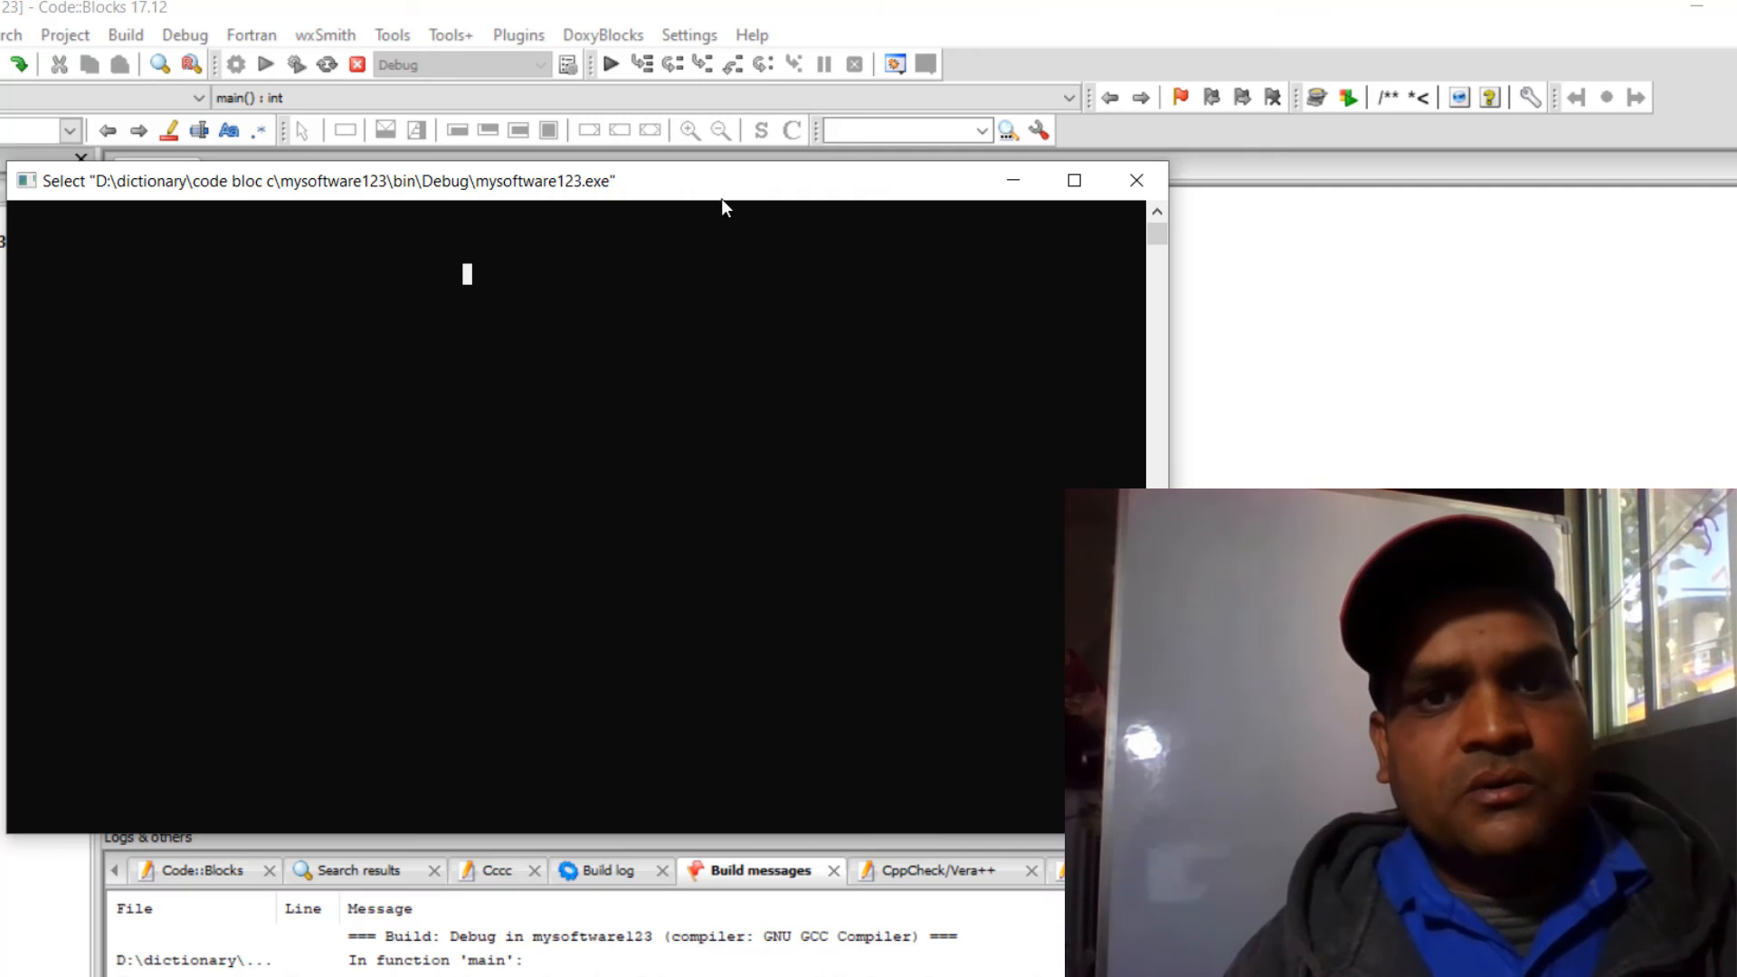
pyautogui.moveTo(724, 182); pyautogui.dragTo(1113, 317)
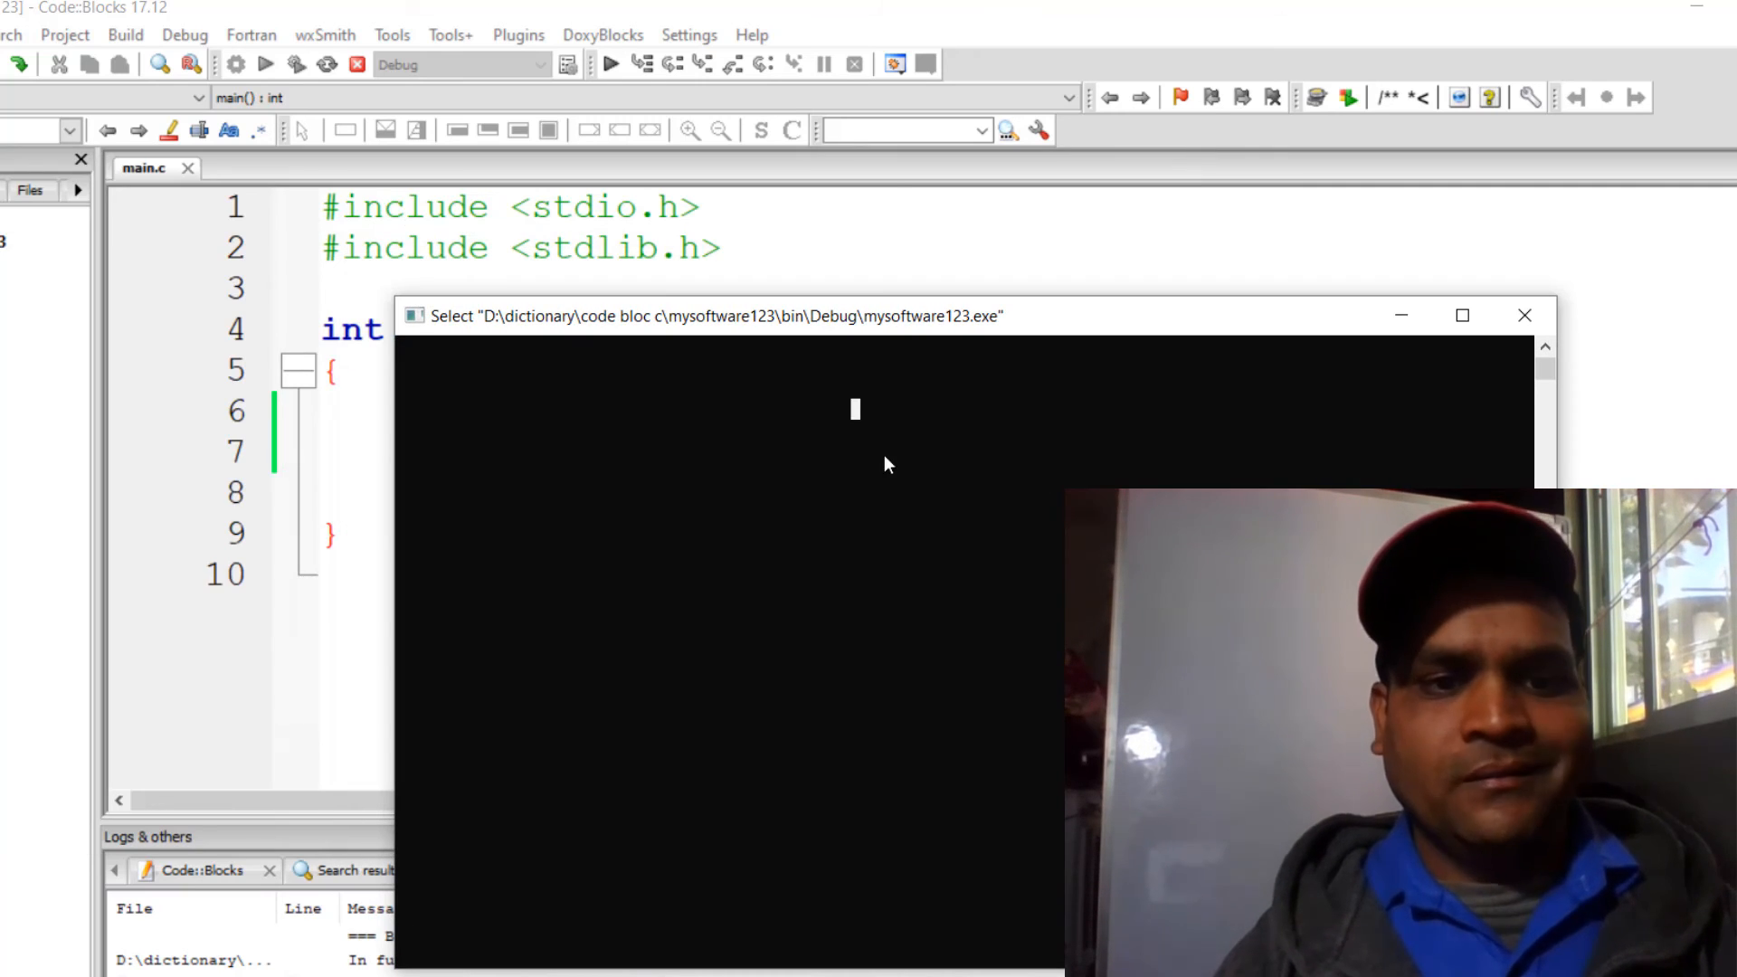
pyautogui.click(1522, 316)
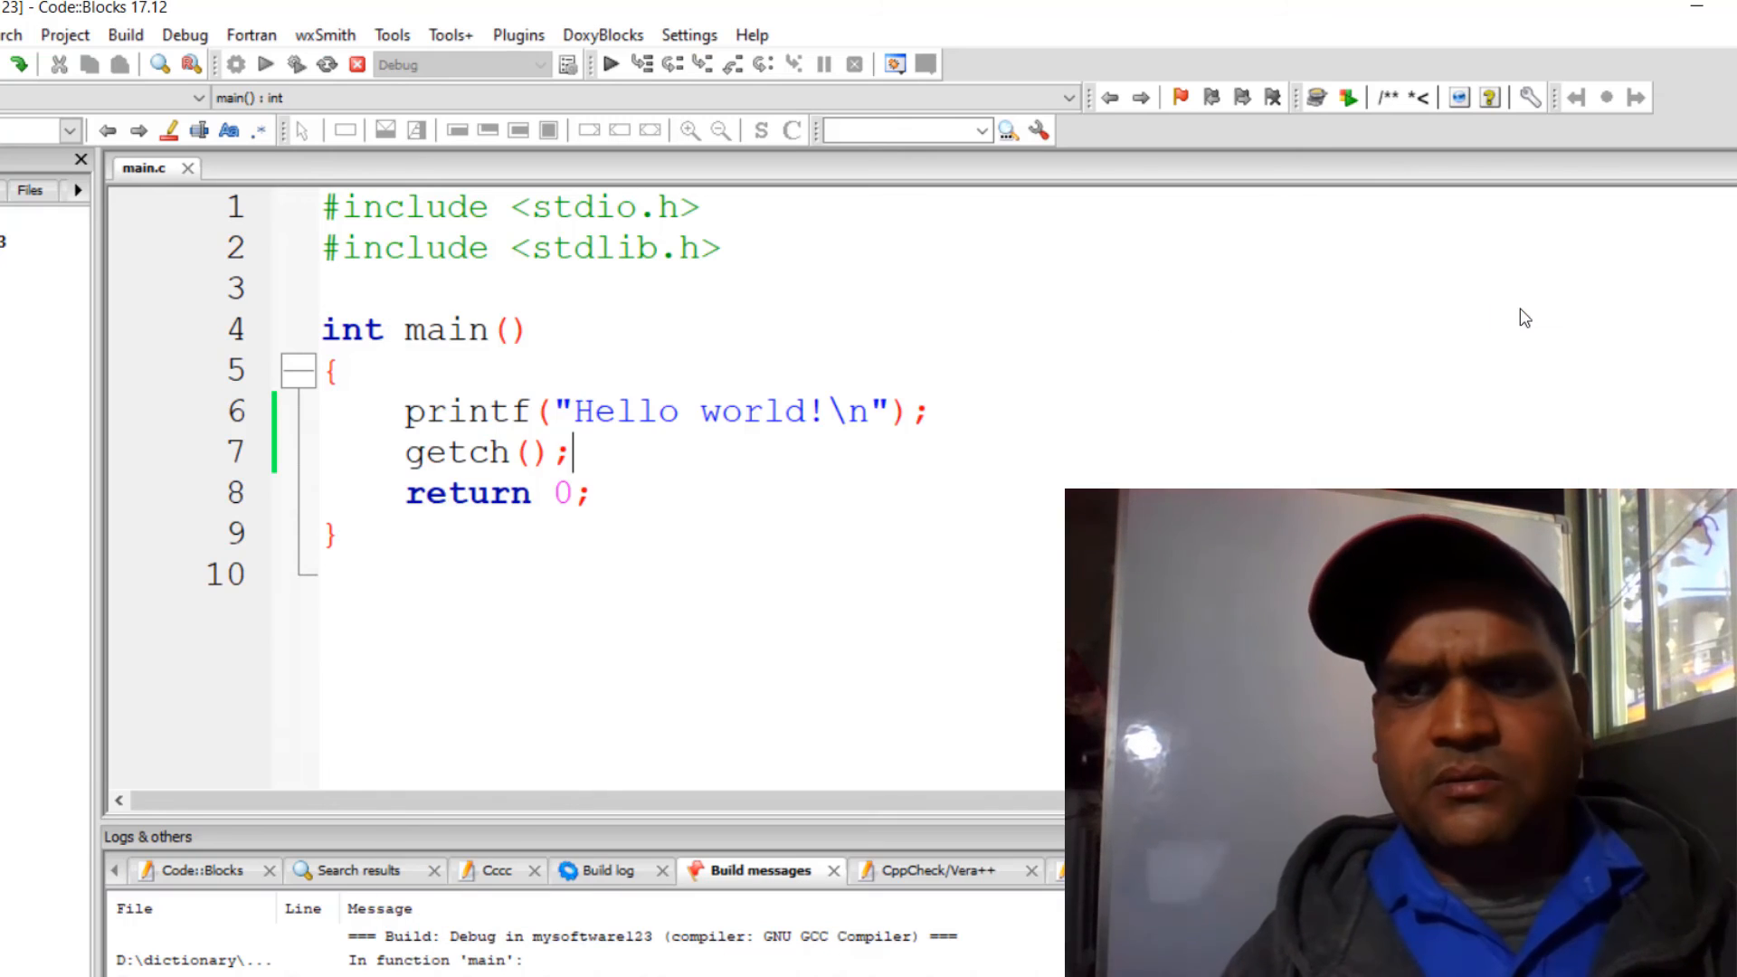
# Step: Extend the printf text to "Hello world! here is yuou tube..\n" and save main.c
pyautogui.click(826, 412)
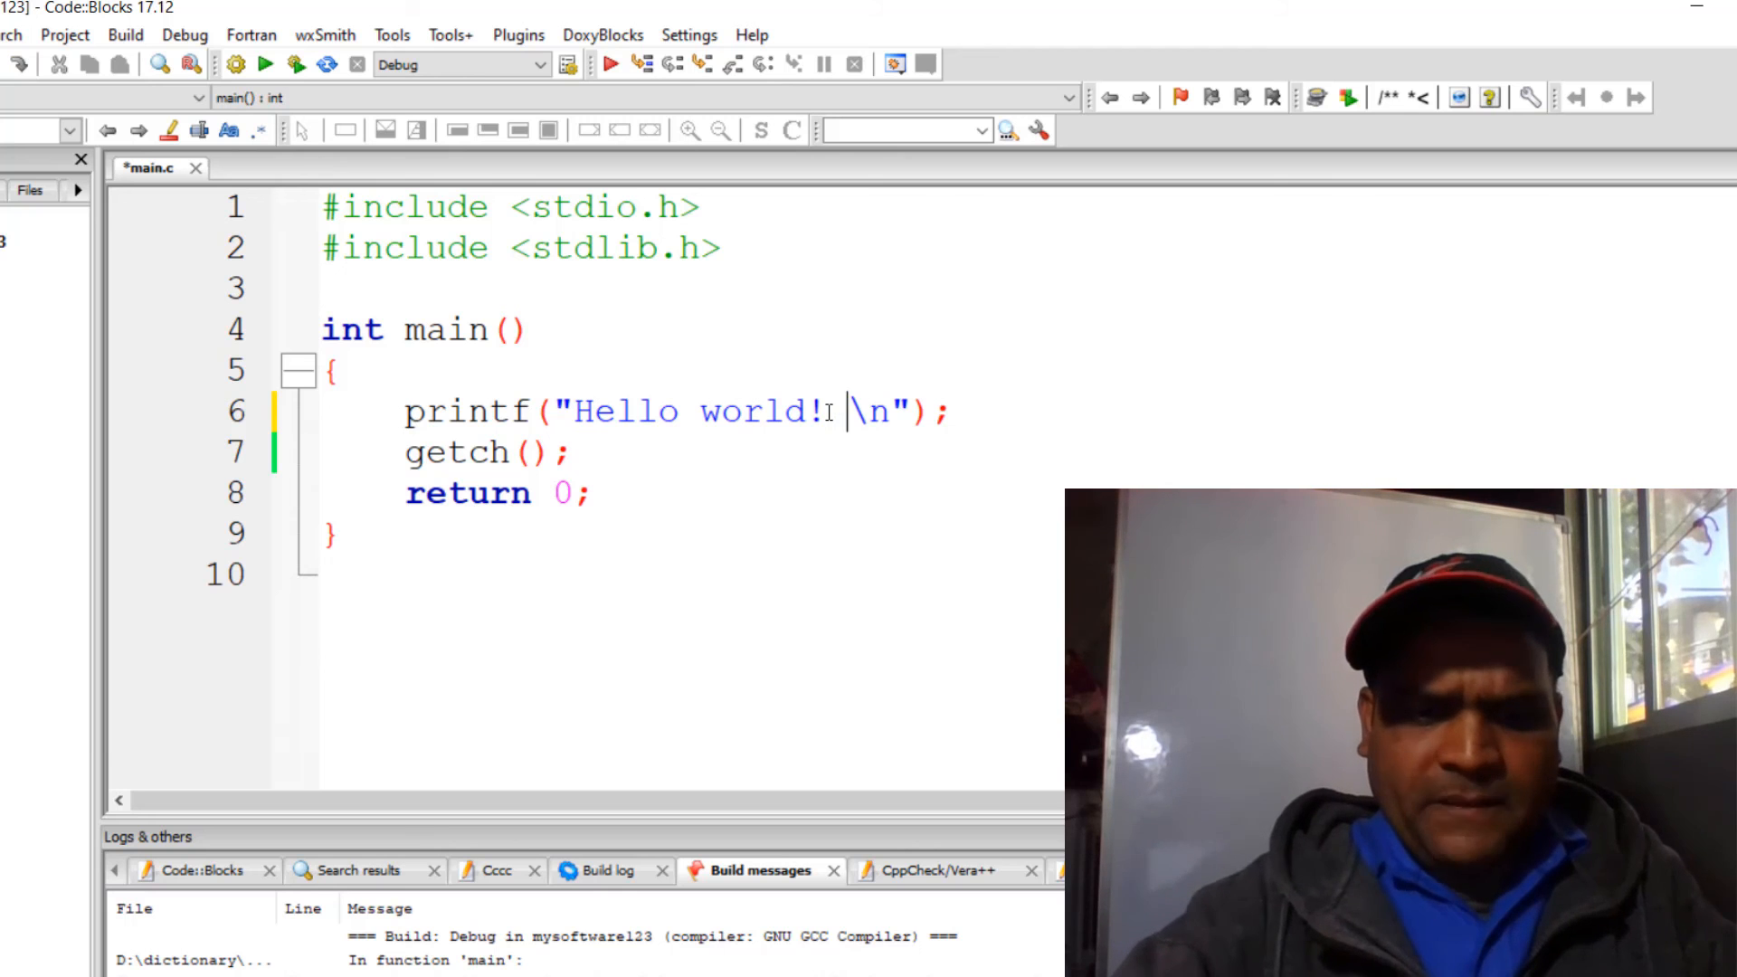
pyautogui.write('here i')
pyautogui.write('s t')
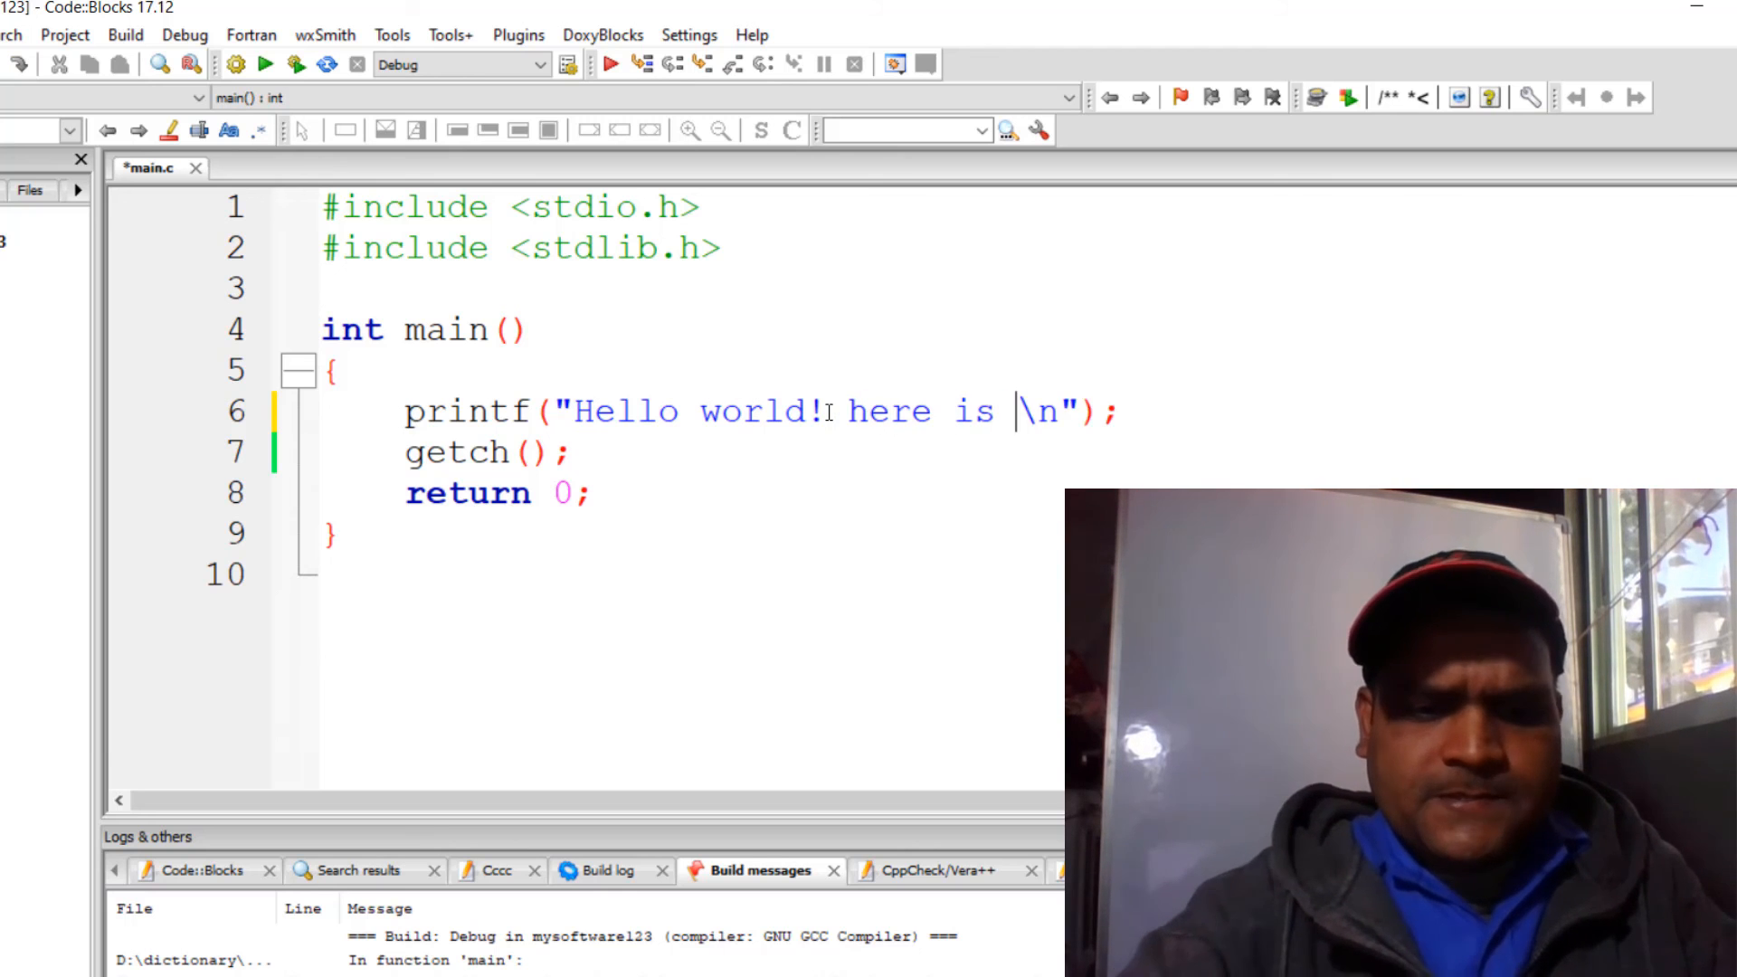
pyautogui.press('BackSpace')
pyautogui.write('uoutube')
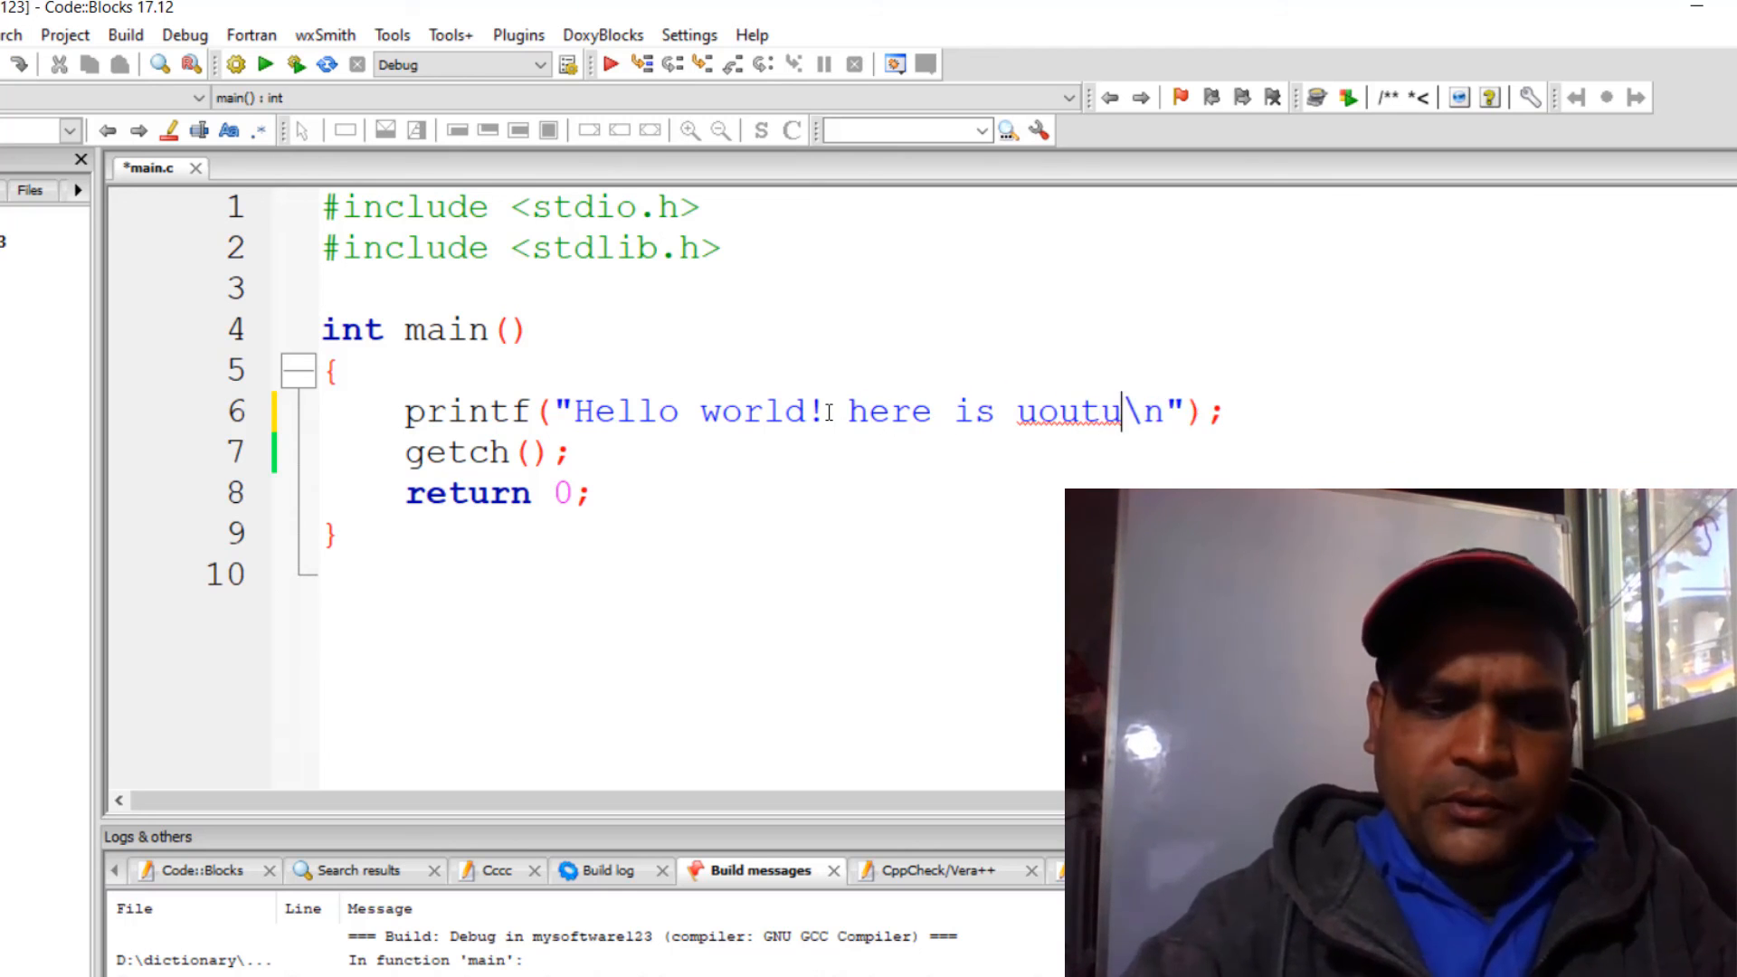
pyautogui.write('..')
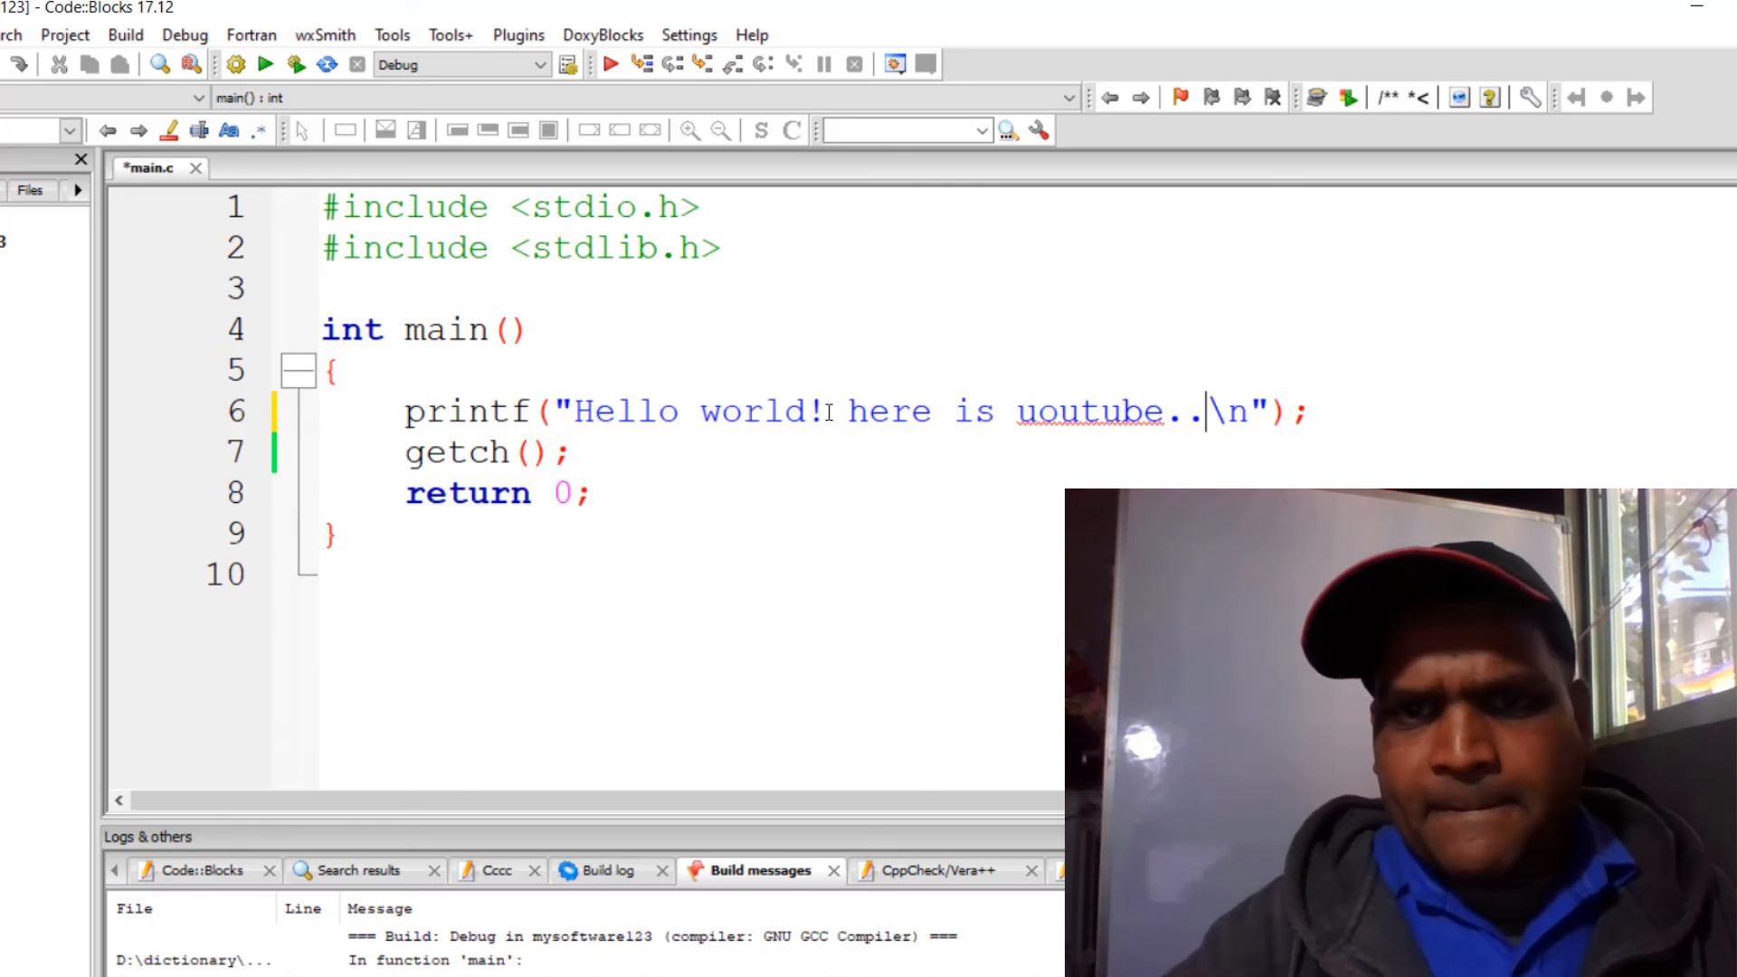
pyautogui.click(1018, 415)
pyautogui.write('y')
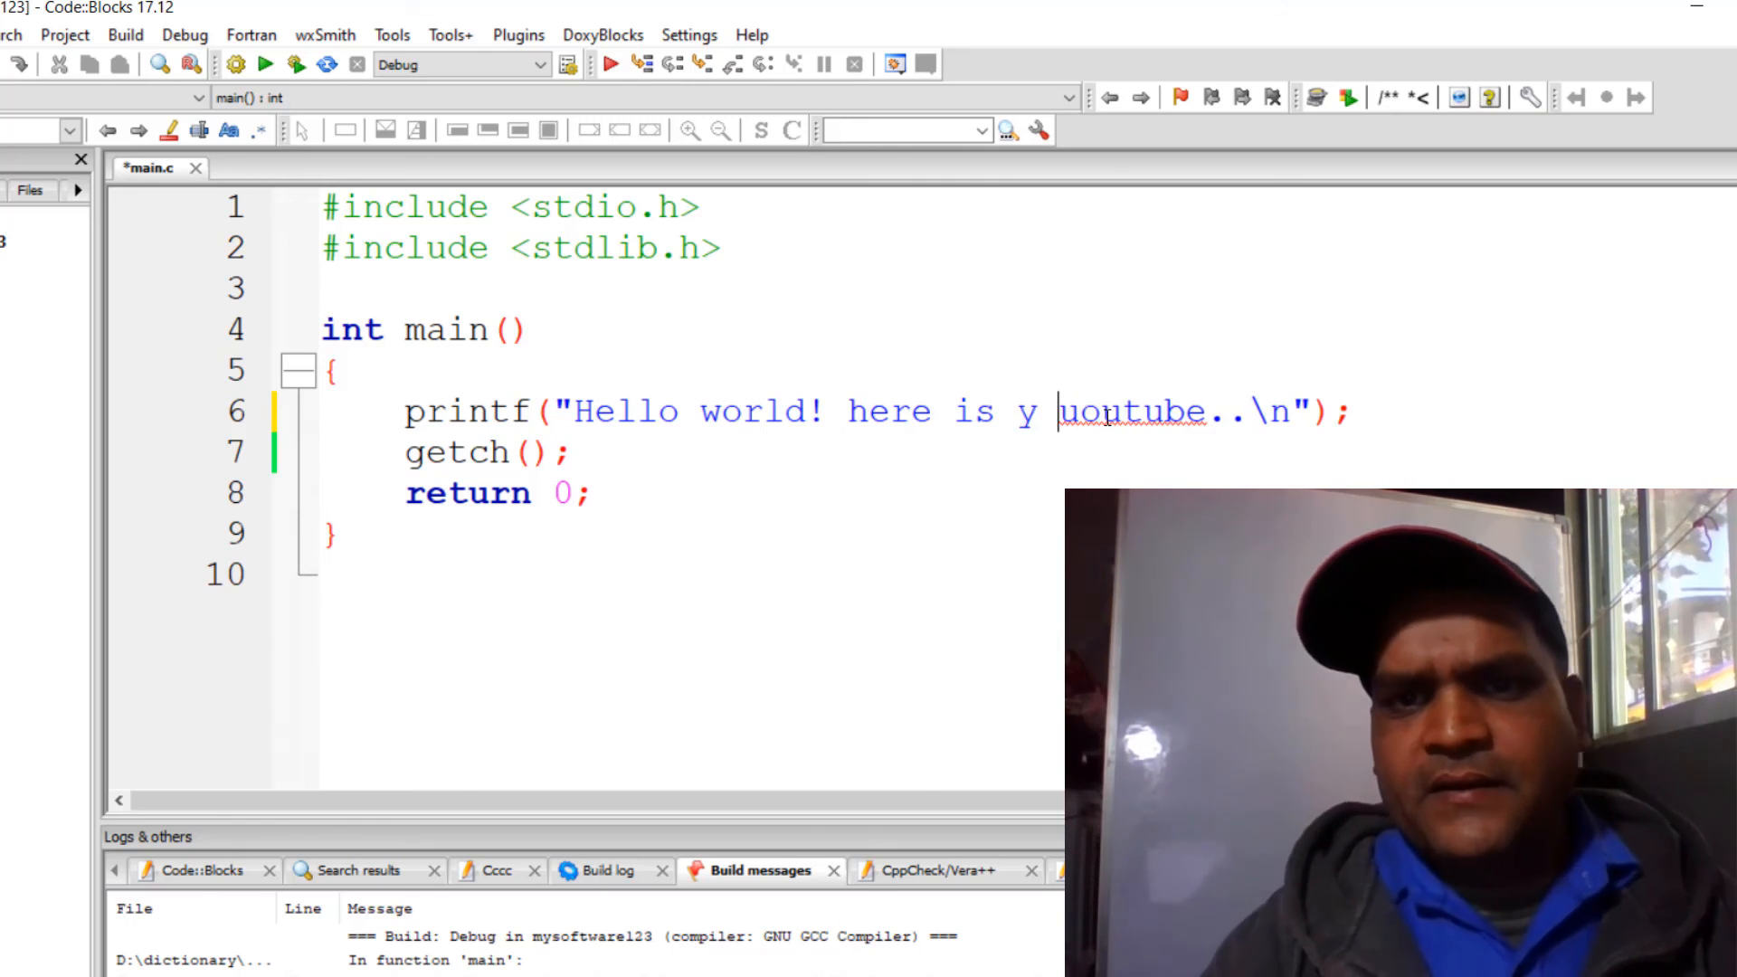
pyautogui.press('BackSpace')
pyautogui.press('Right')
pyautogui.press('Right')
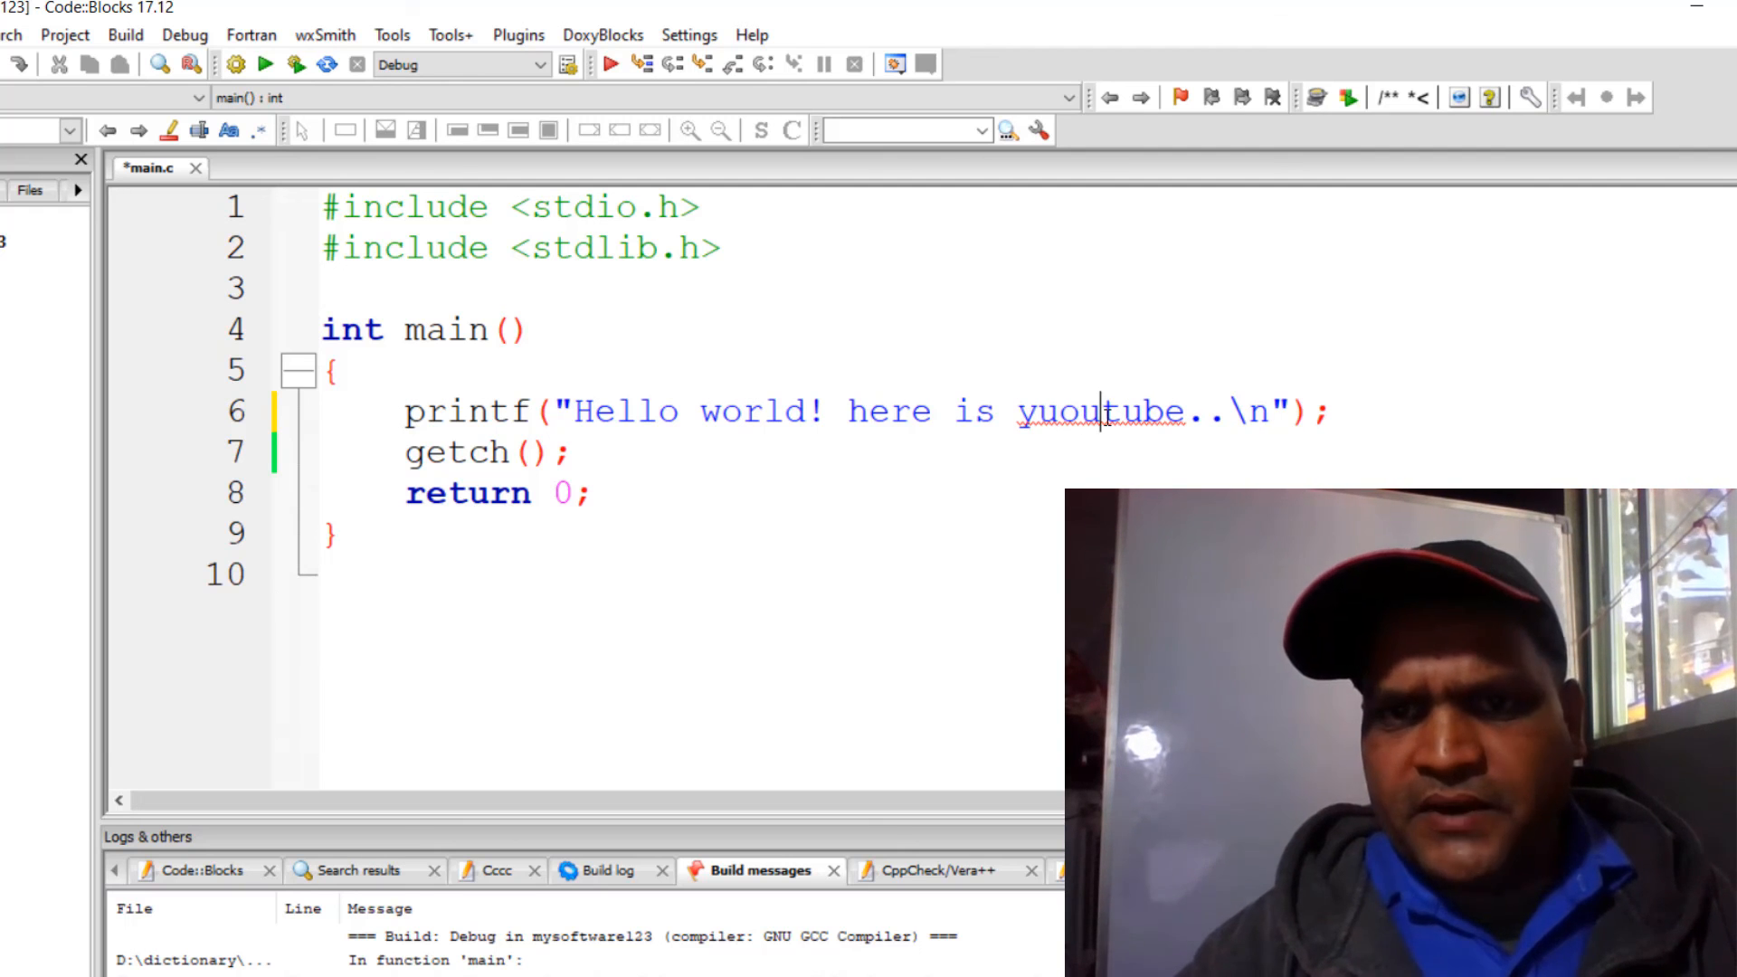
pyautogui.hotkey('ctrl', 's')
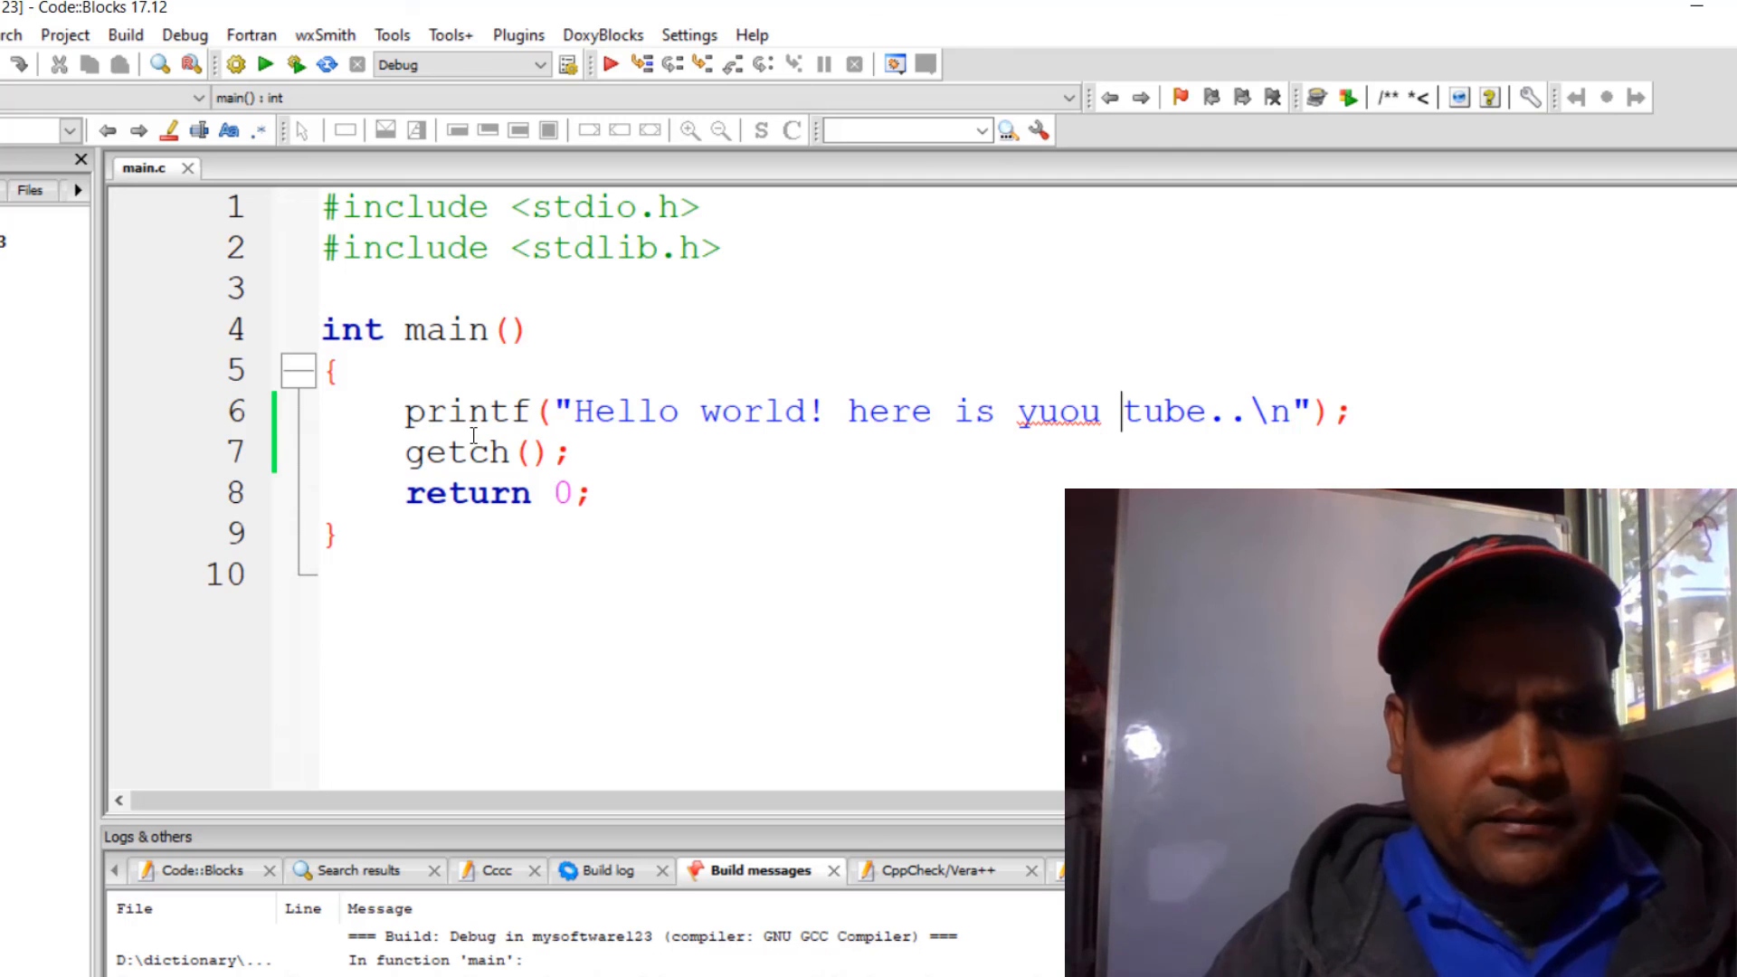
# Step: Build the project with the extended message and enlarge the log area to show the full build messages
pyautogui.click(133, 40)
pyautogui.click(137, 62)
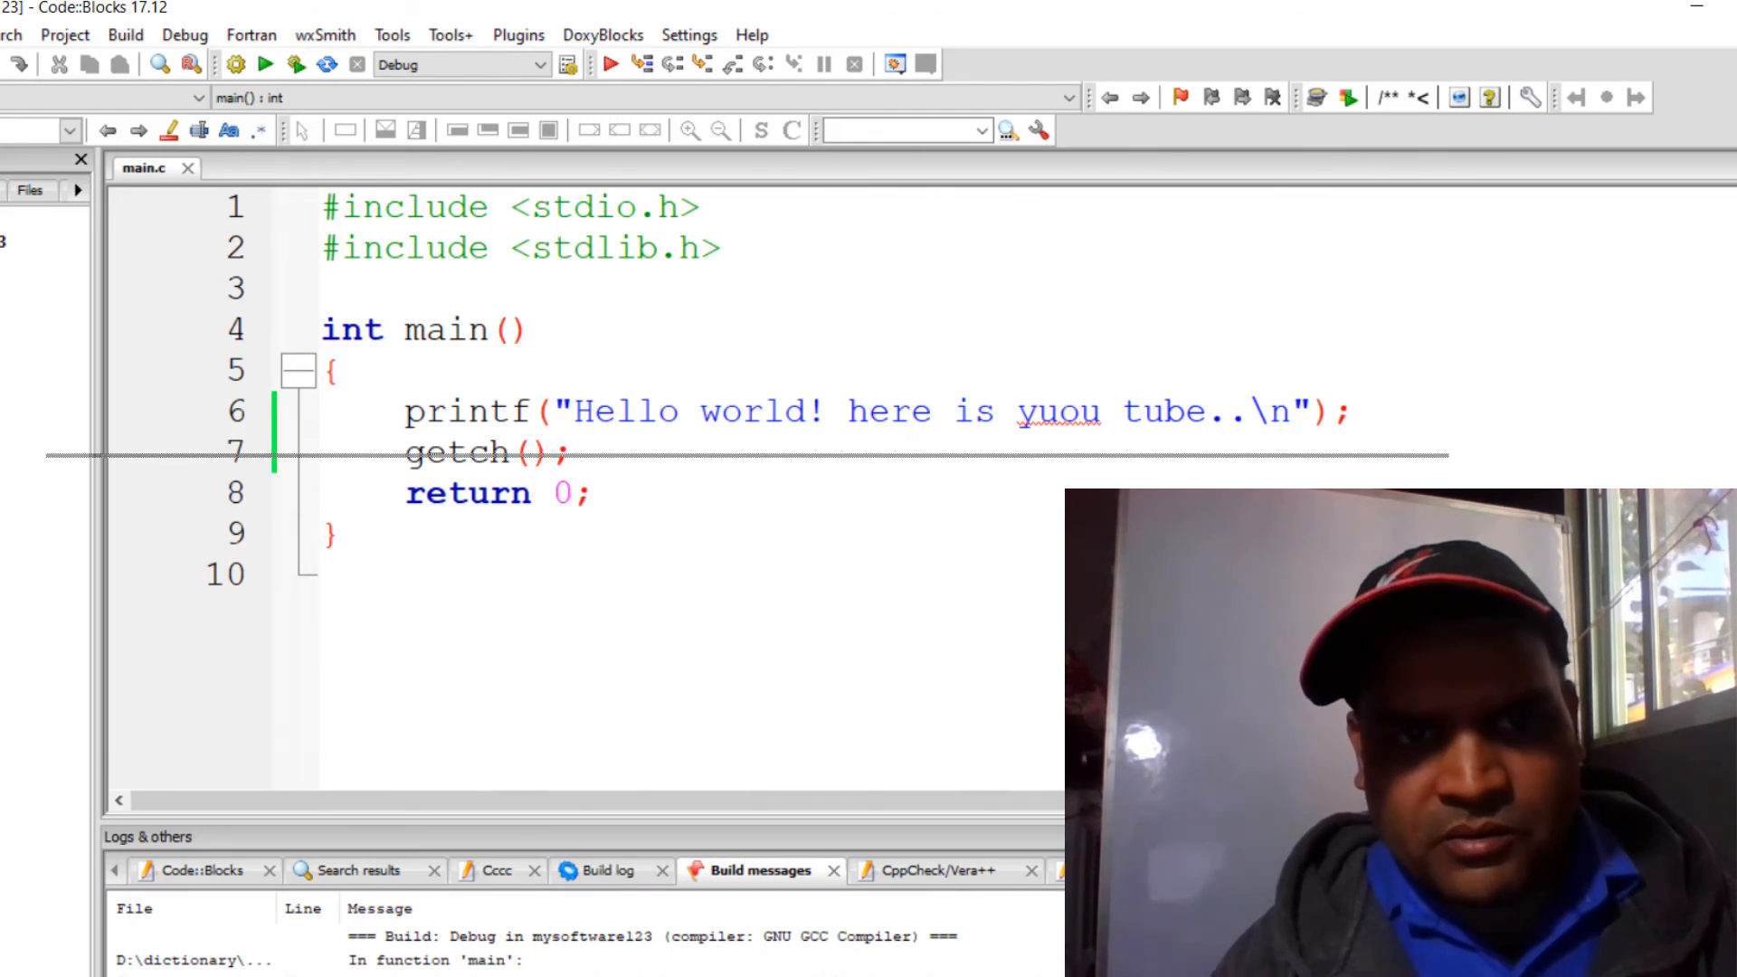
pyautogui.moveTo(584, 820); pyautogui.dragTo(584, 727)
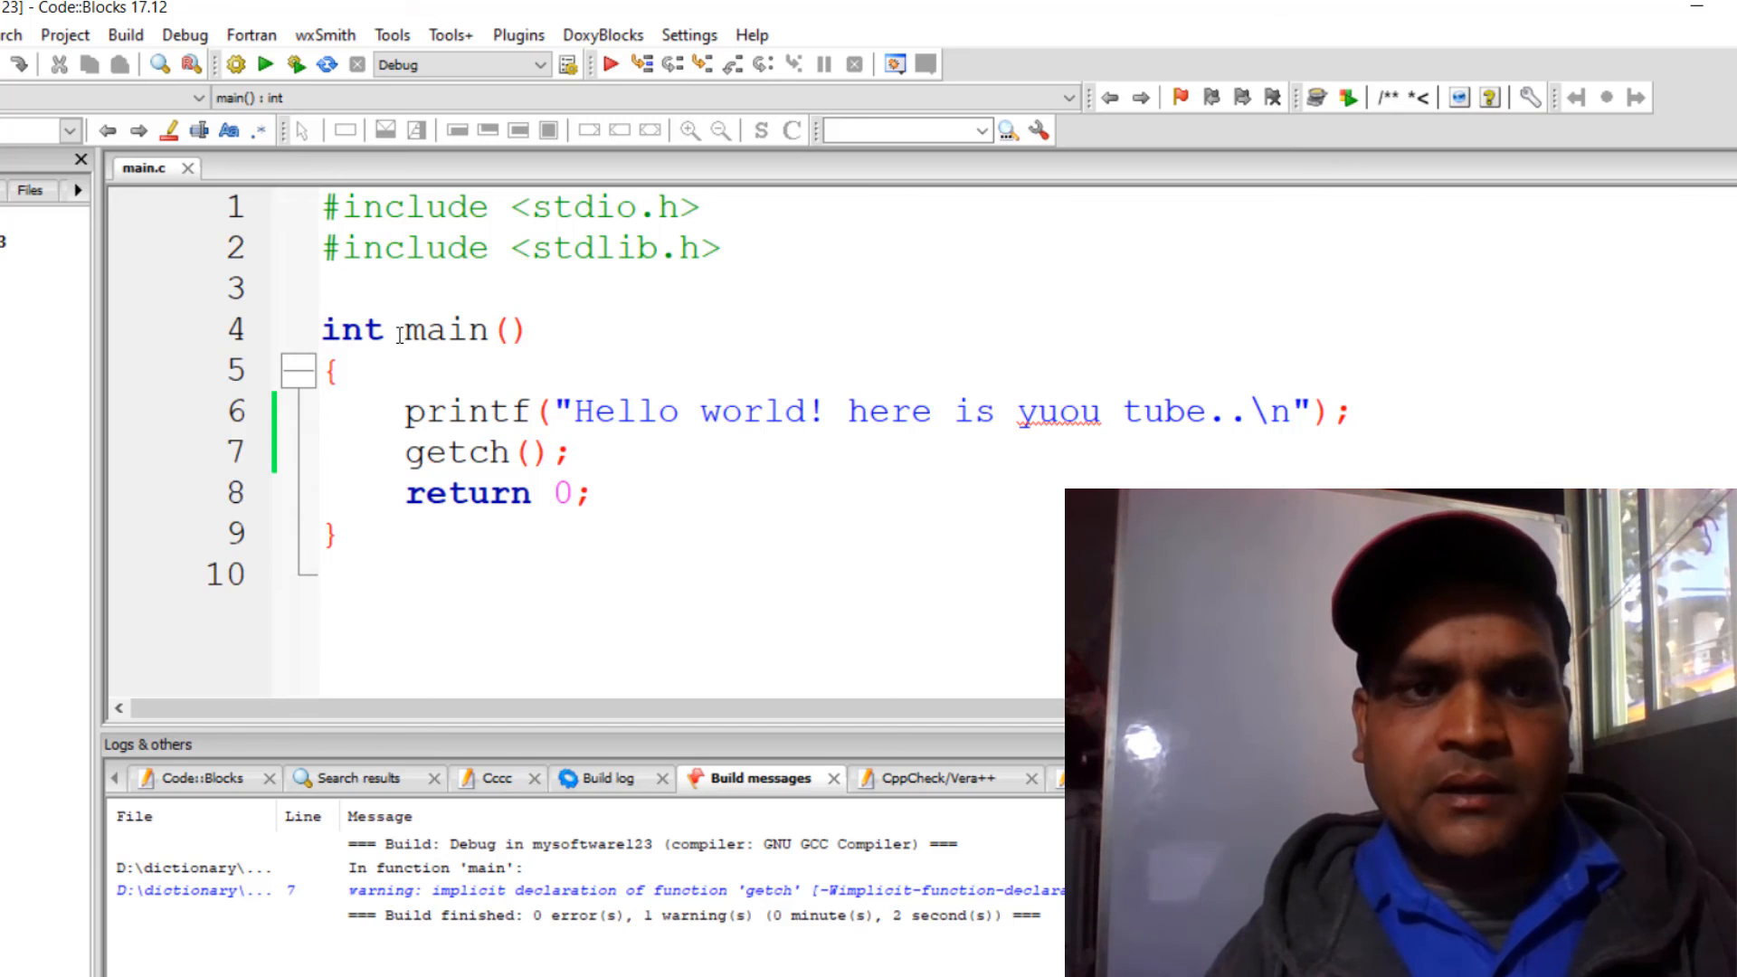
# Step: Highlight main(), the two #include lines and the statements inside main one after another to review the program's structure
pyautogui.moveTo(406, 331); pyautogui.dragTo(547, 331)
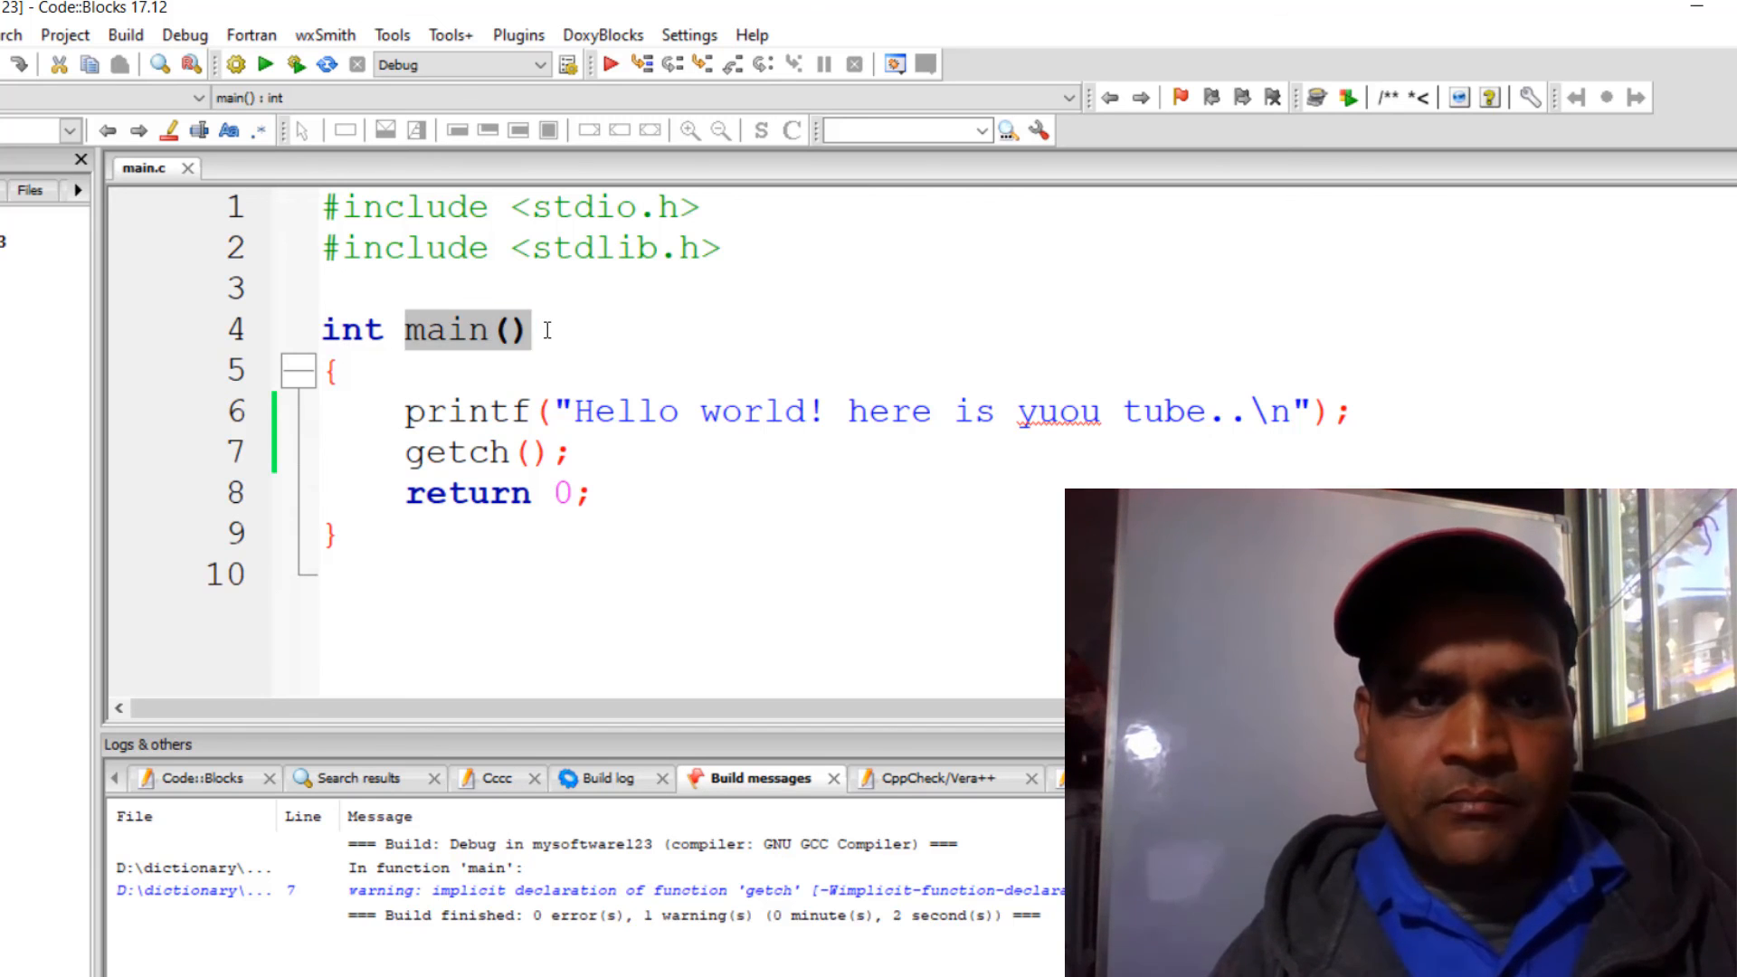
pyautogui.moveTo(323, 206); pyautogui.dragTo(710, 282)
pyautogui.moveTo(405, 412); pyautogui.dragTo(611, 509)
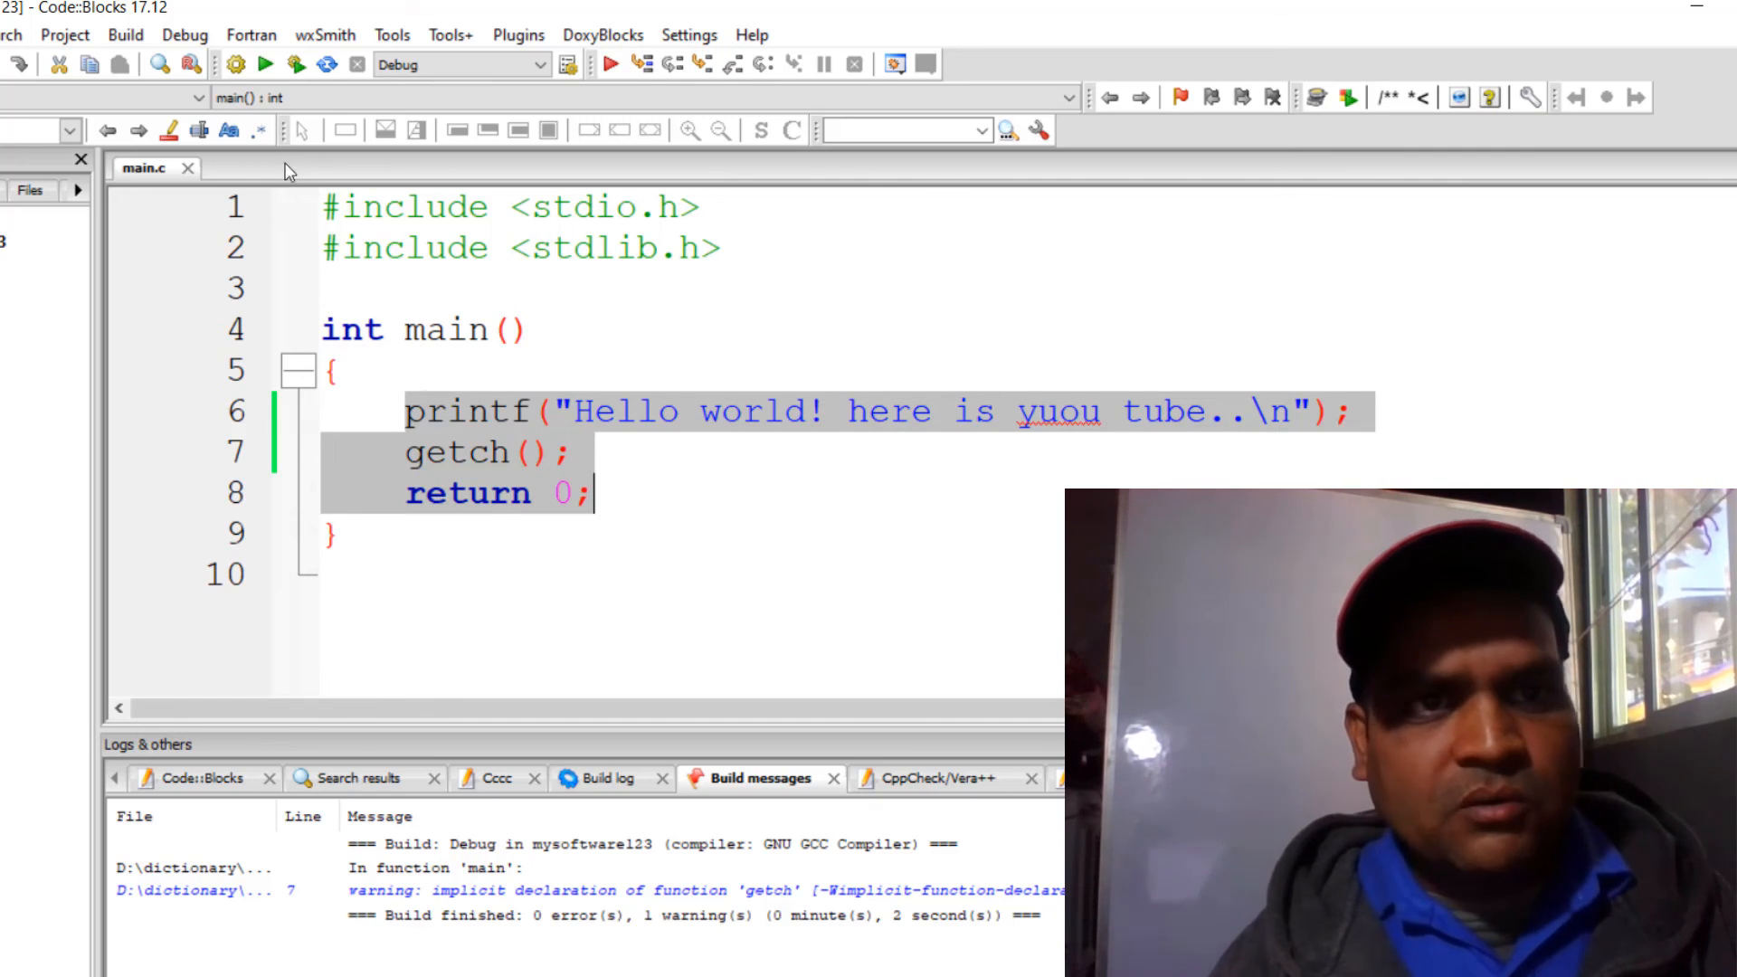
# Step: Run the program, move its console window below the code, highlight the printed line and close the console
pyautogui.click(136, 38)
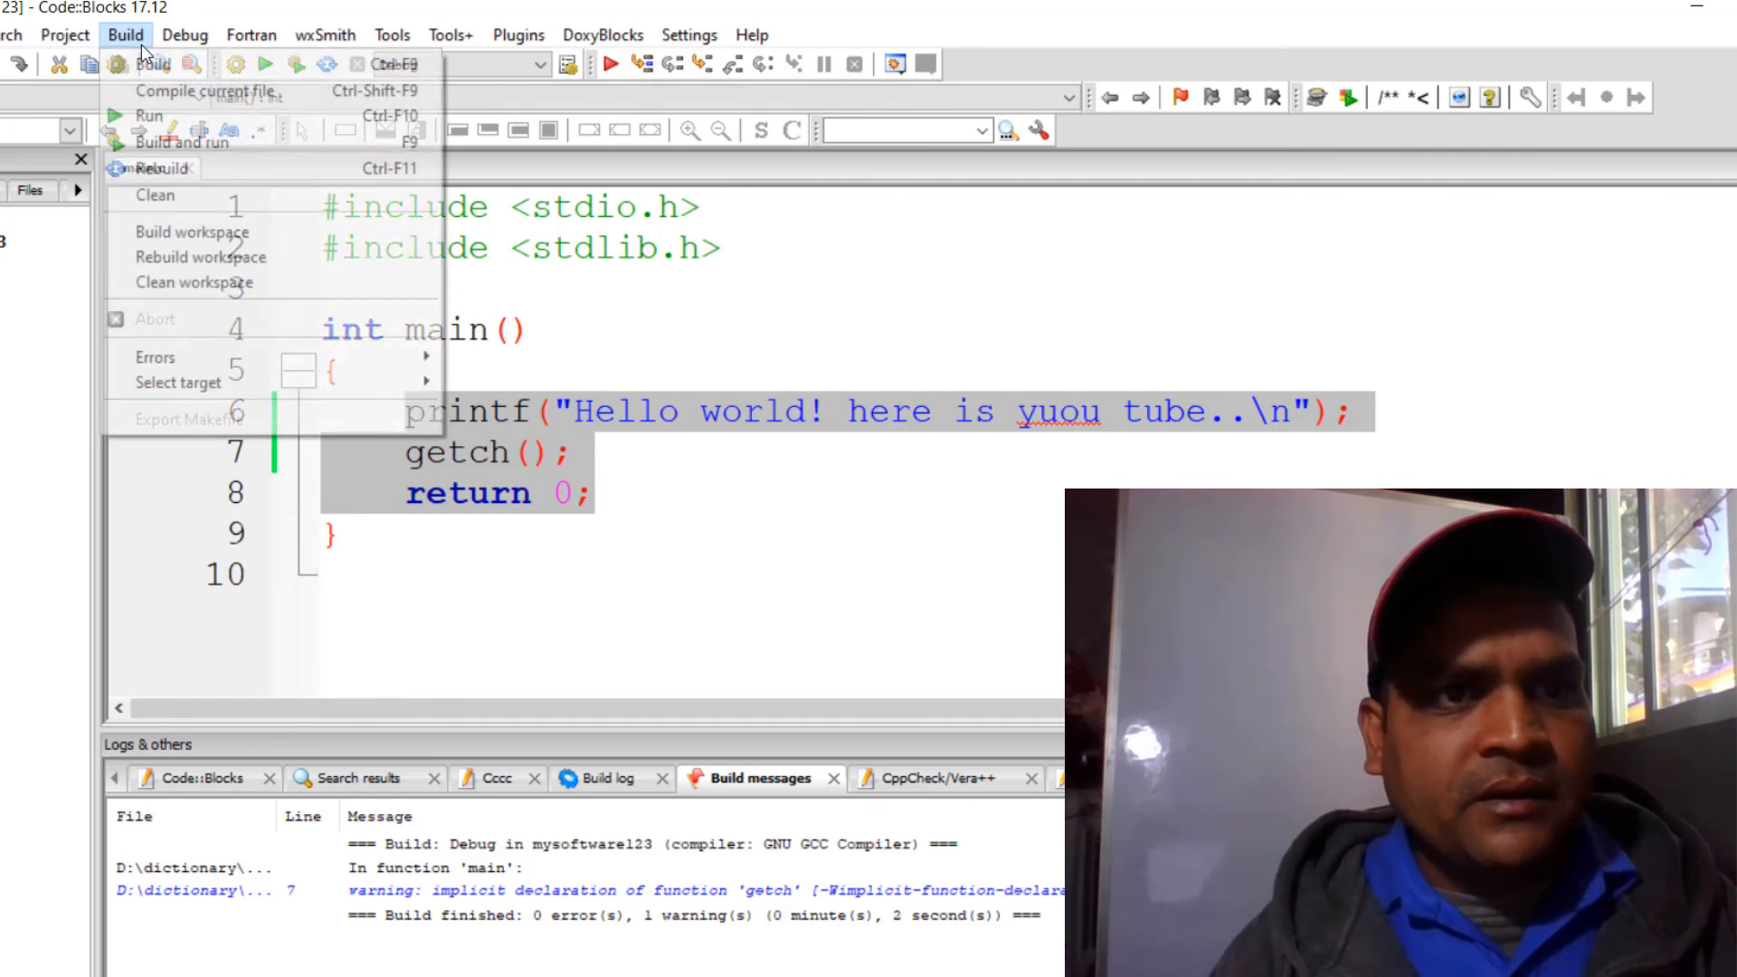
pyautogui.click(149, 115)
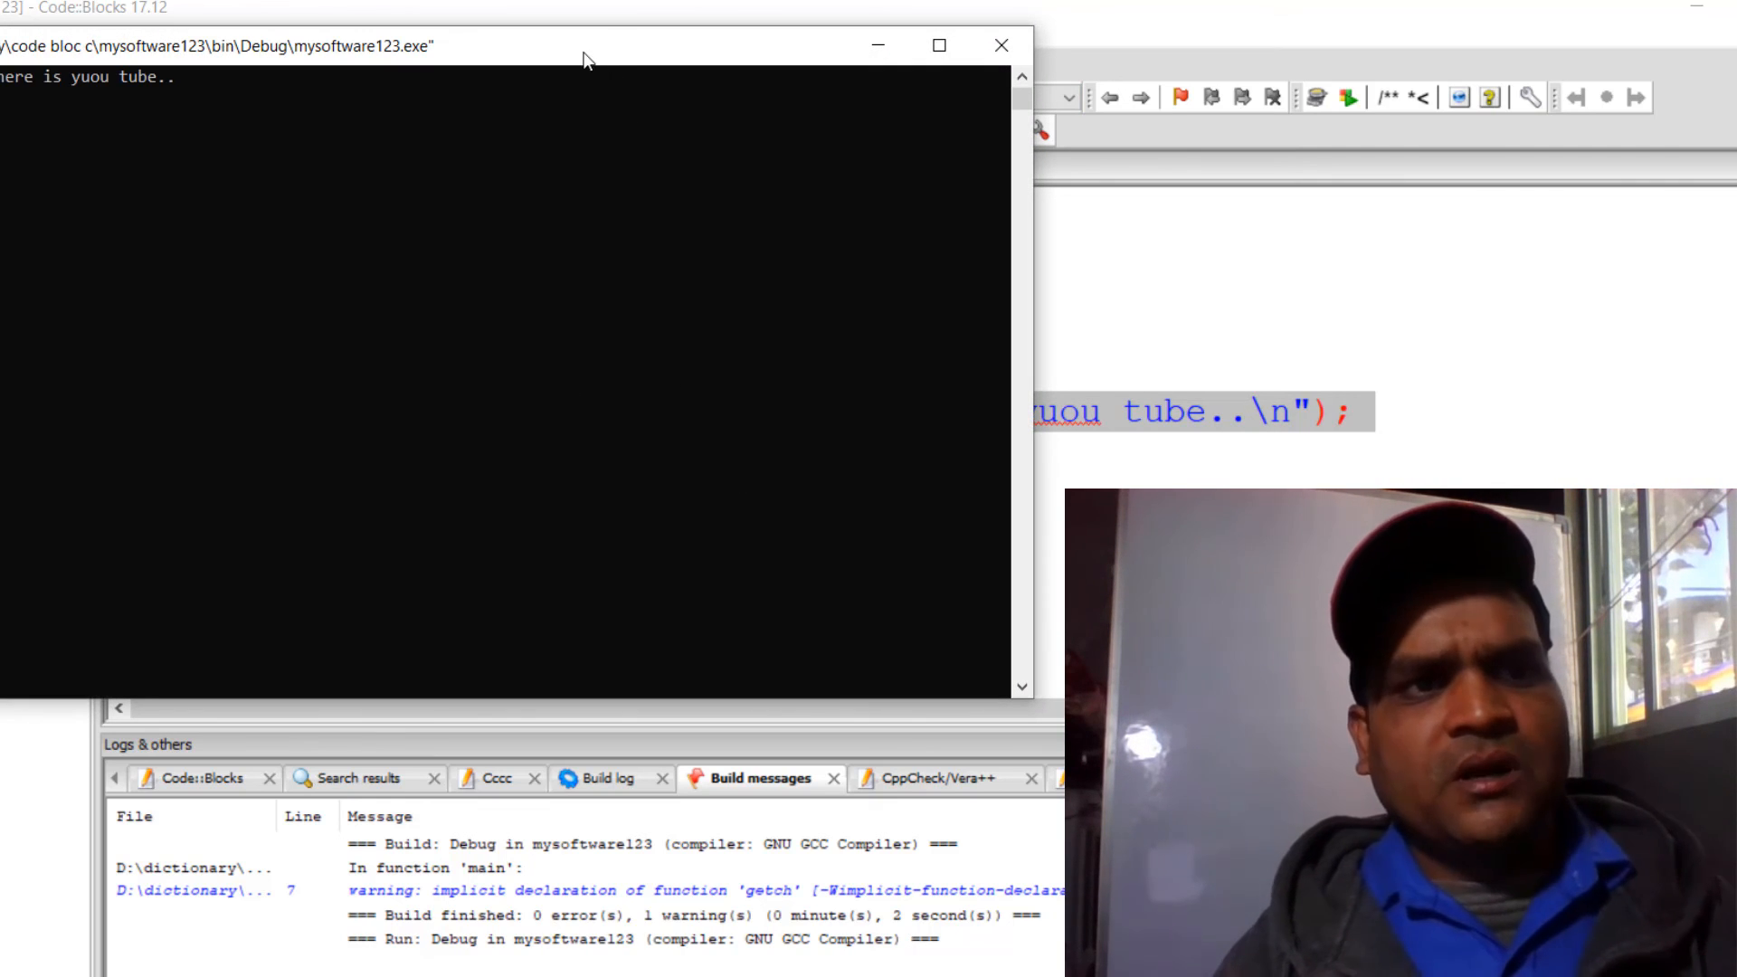
pyautogui.moveTo(497, 52); pyautogui.dragTo(944, 578)
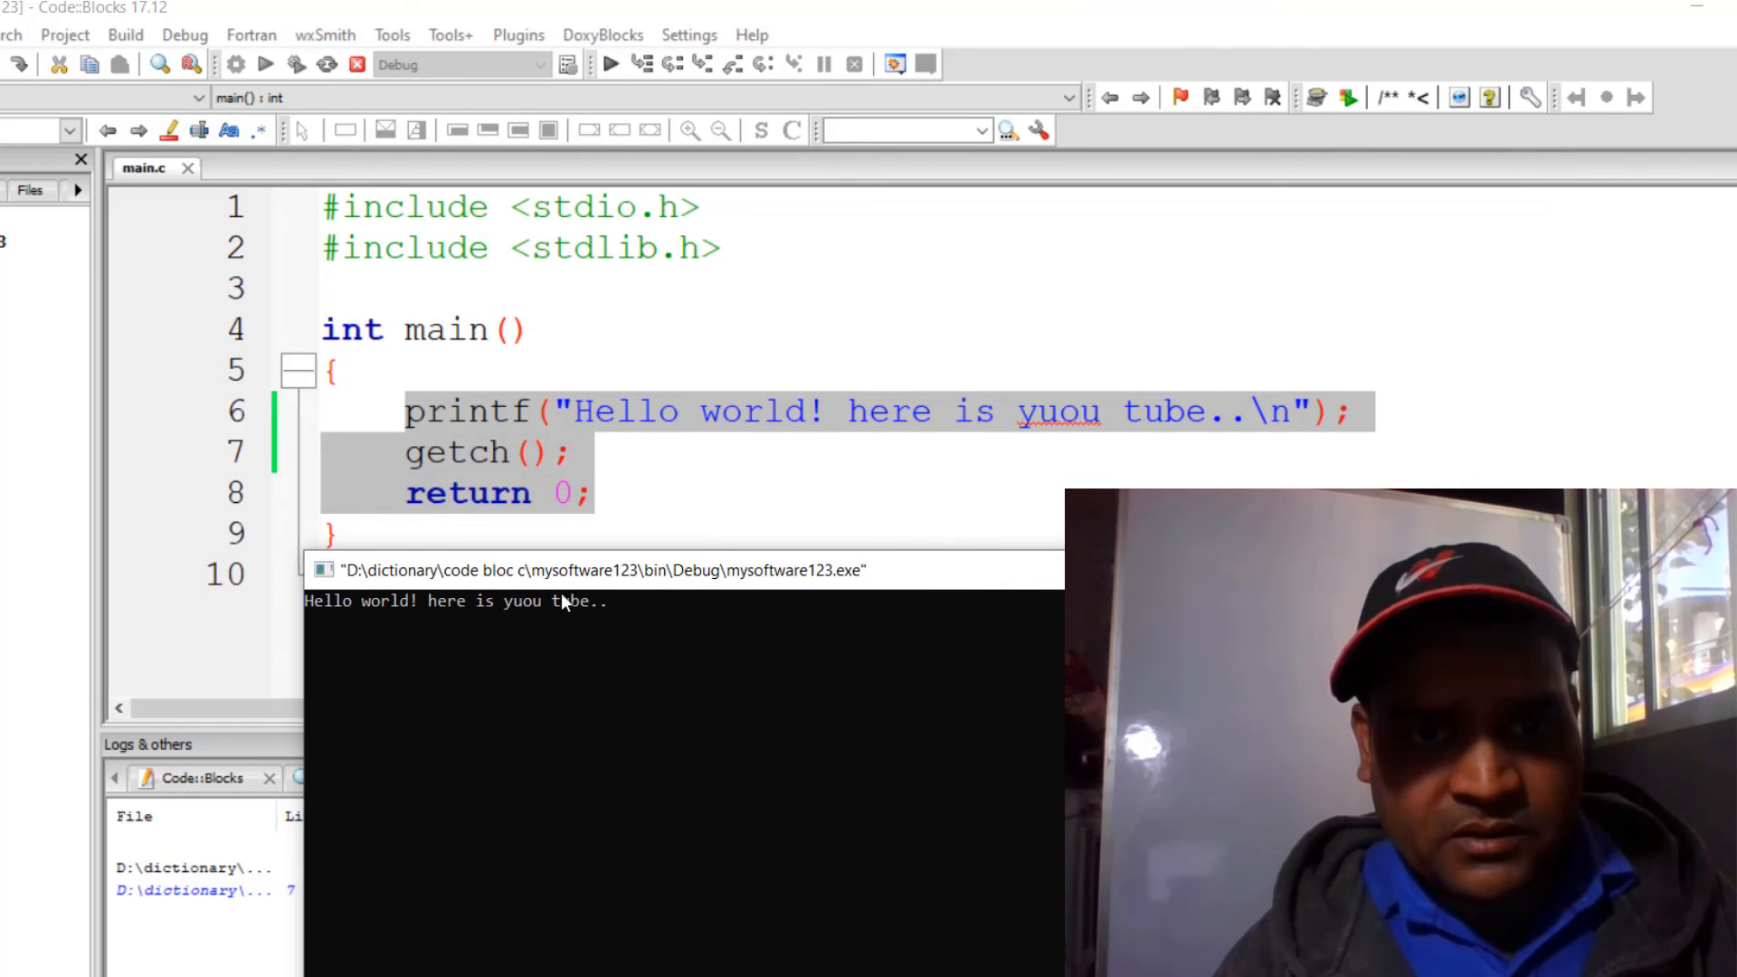
pyautogui.click(308, 597)
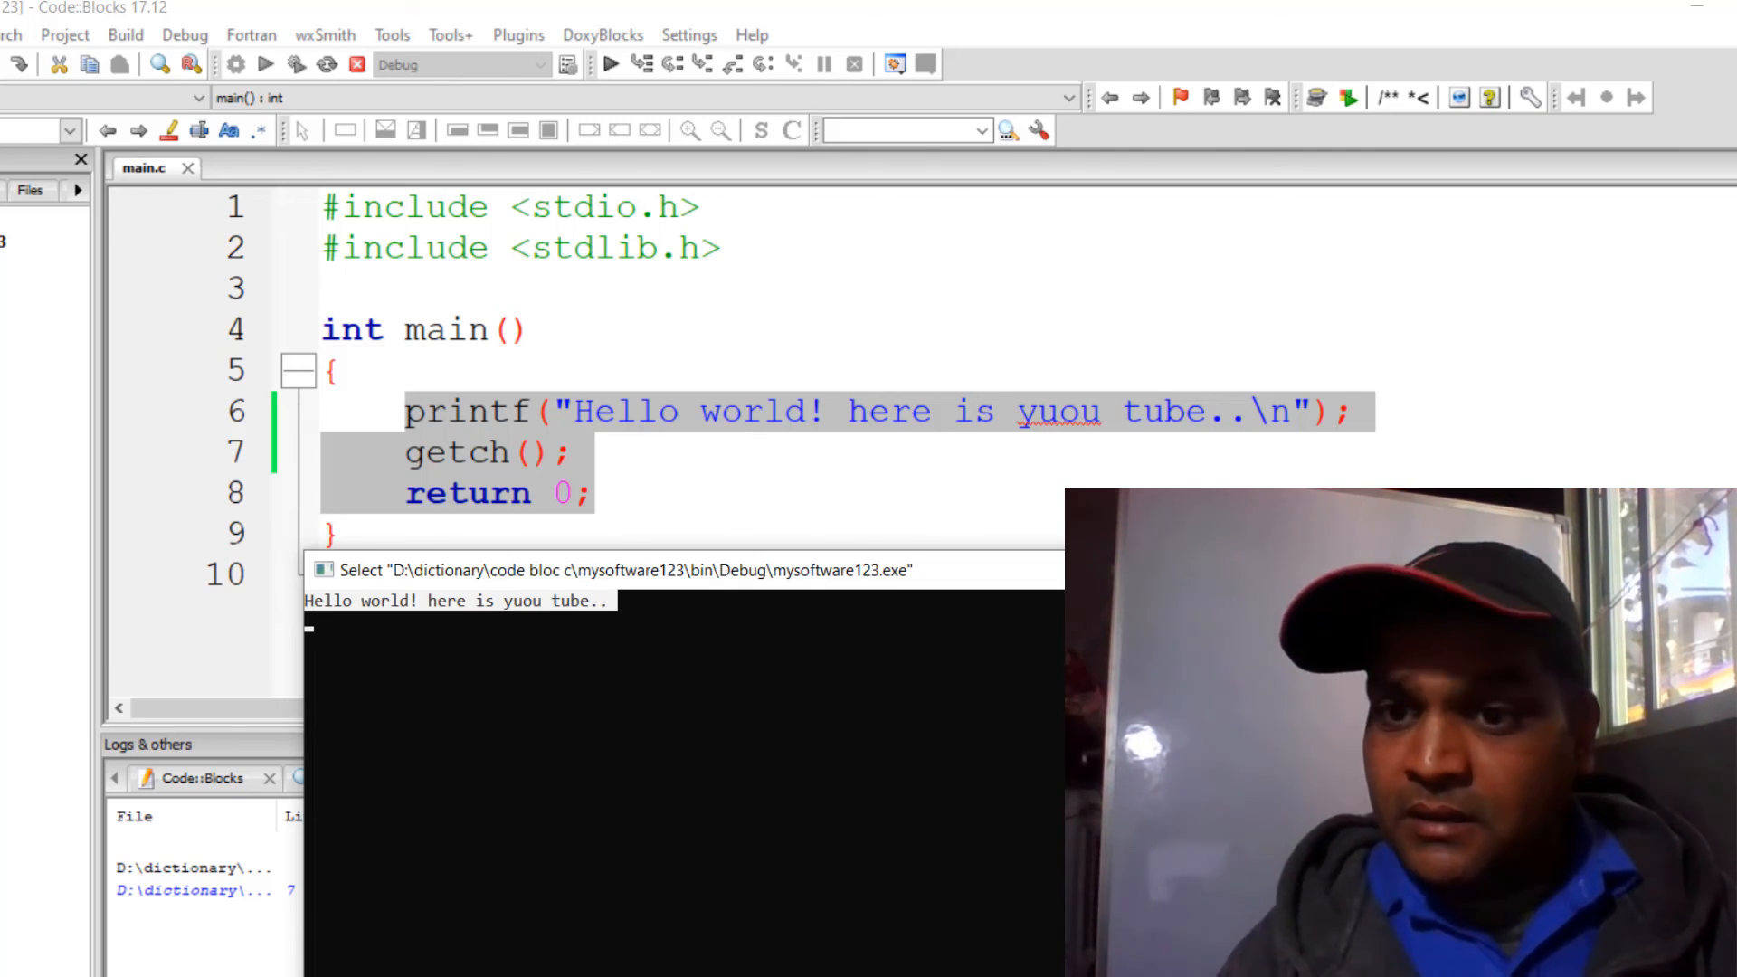
pyautogui.click(1439, 570)
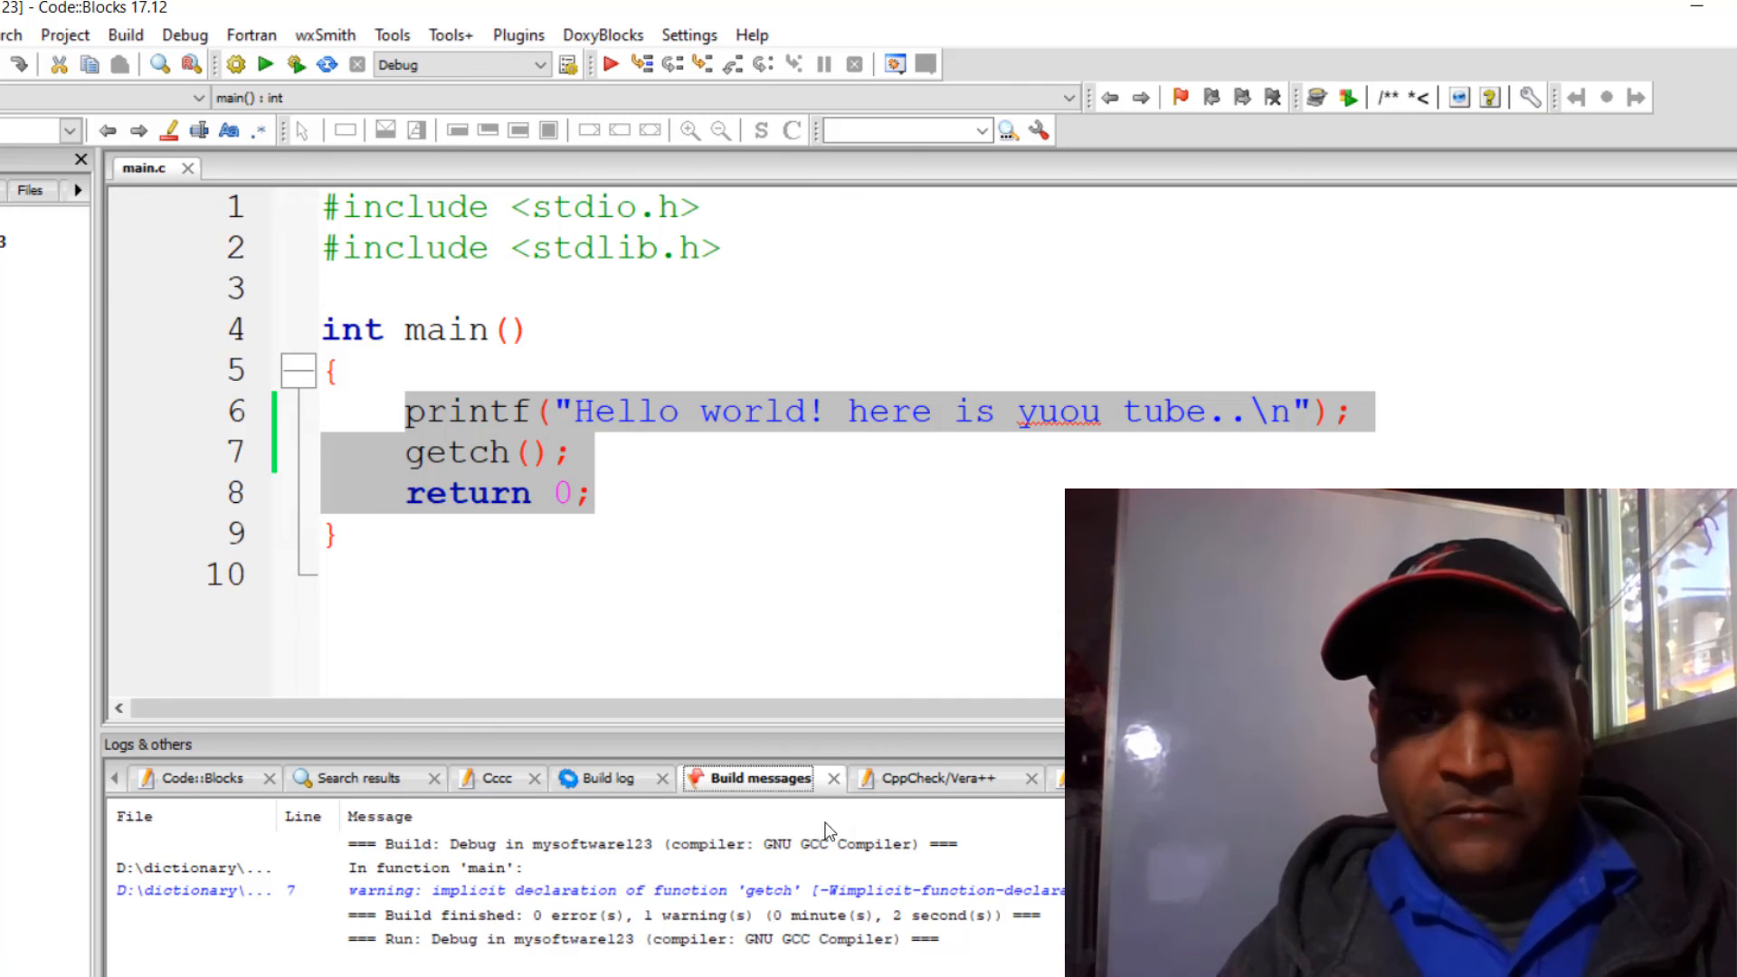